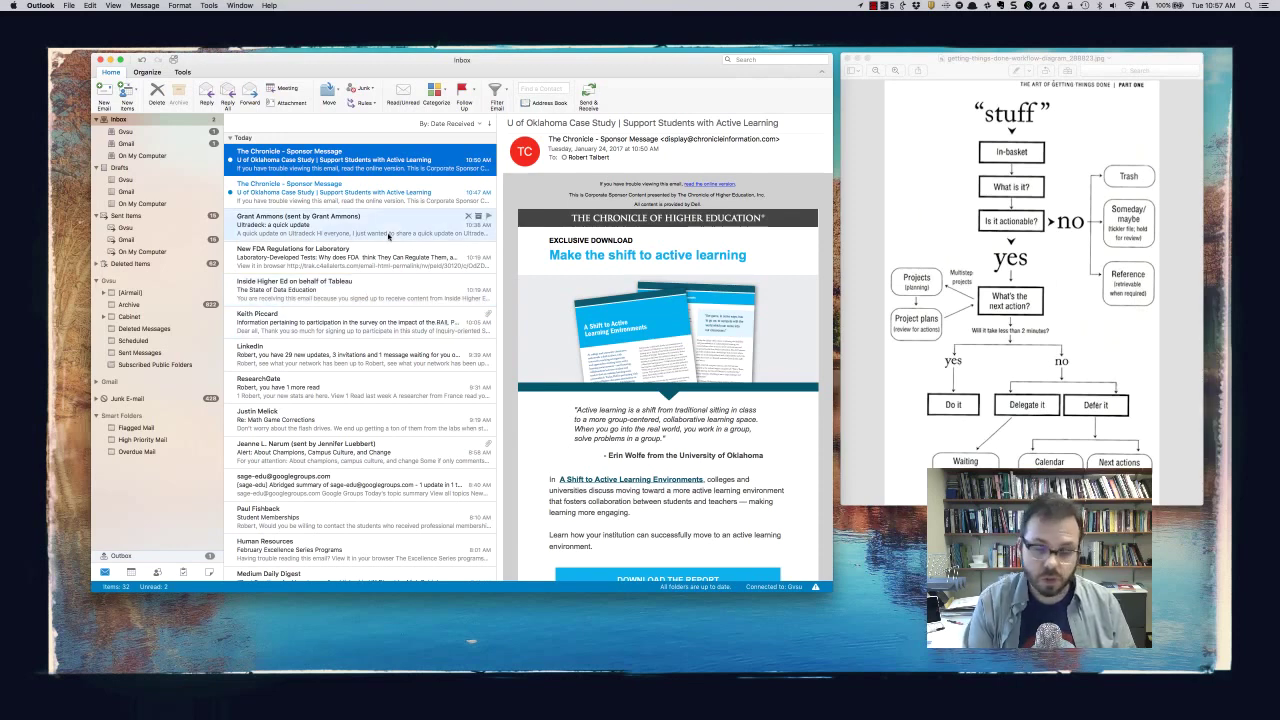
Delete the two U of Oklahoma Case Study sponsor emails, and read and delete the Ultradeck update.
key("Delete")
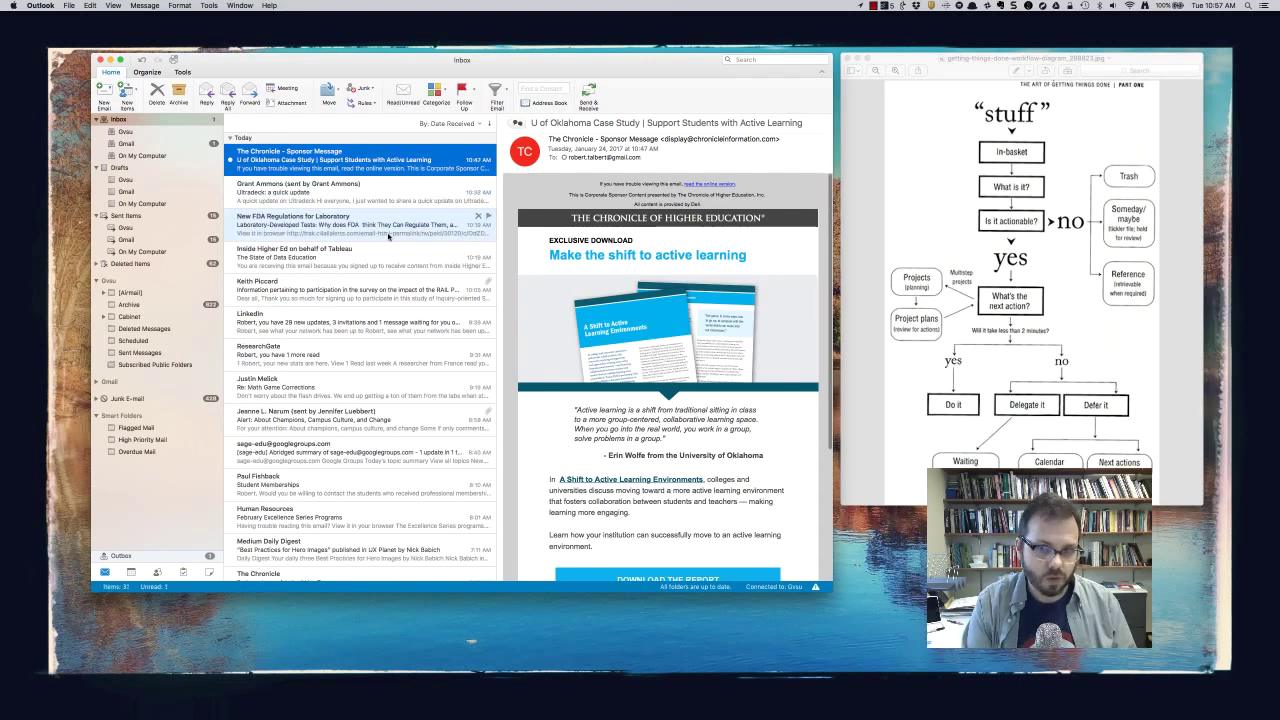
key("Delete")
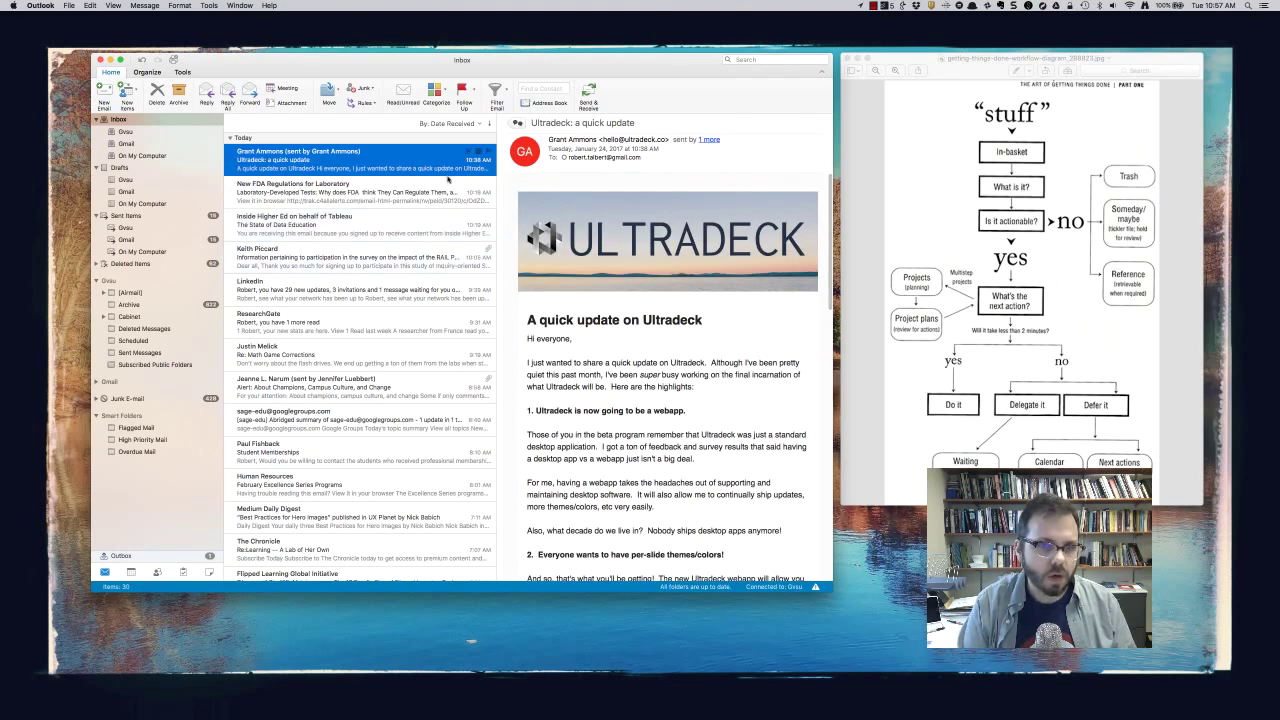
scroll(589, 345, "down", 5)
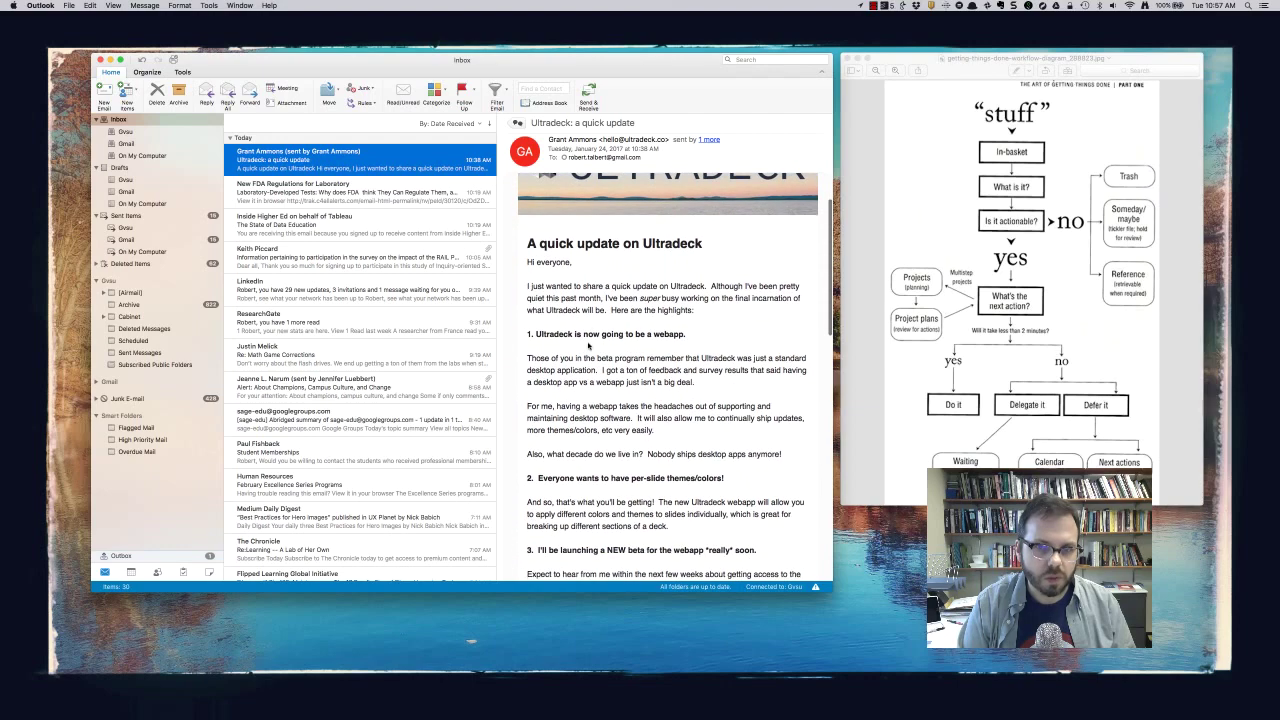
scroll(589, 345, "down", 4)
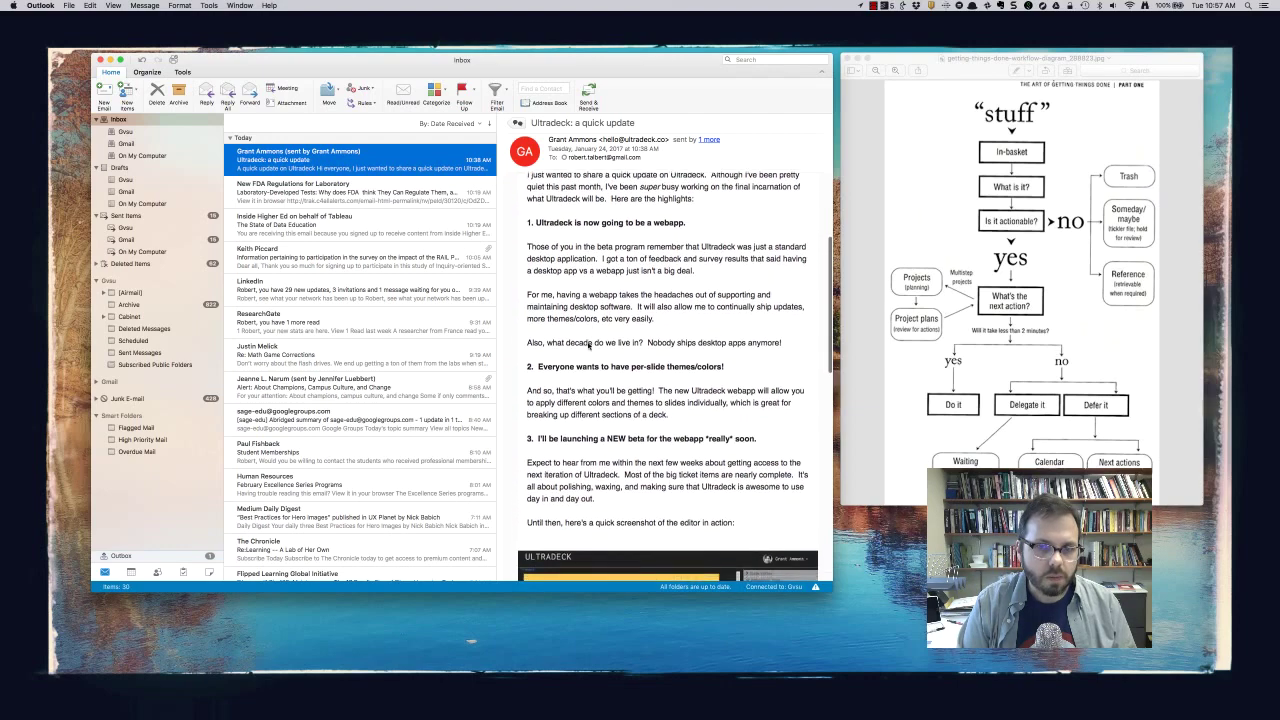
scroll(589, 345, "down", 4)
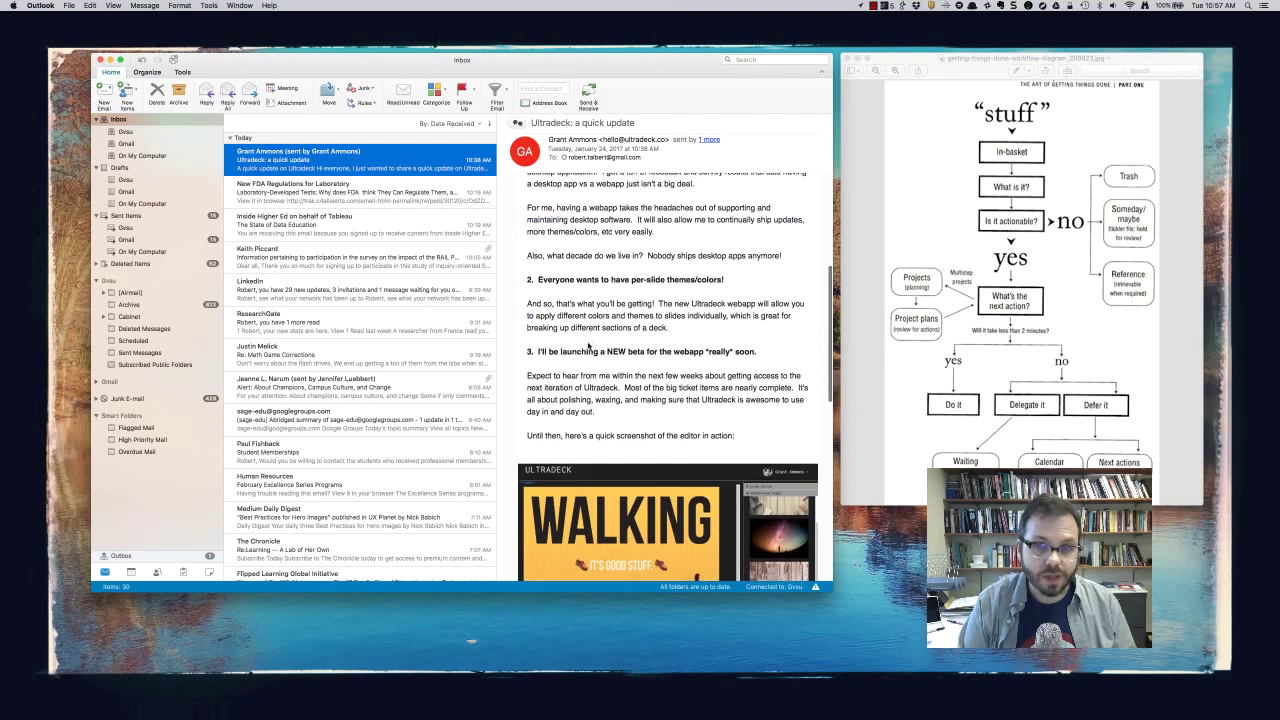
scroll(589, 345, "down", 3)
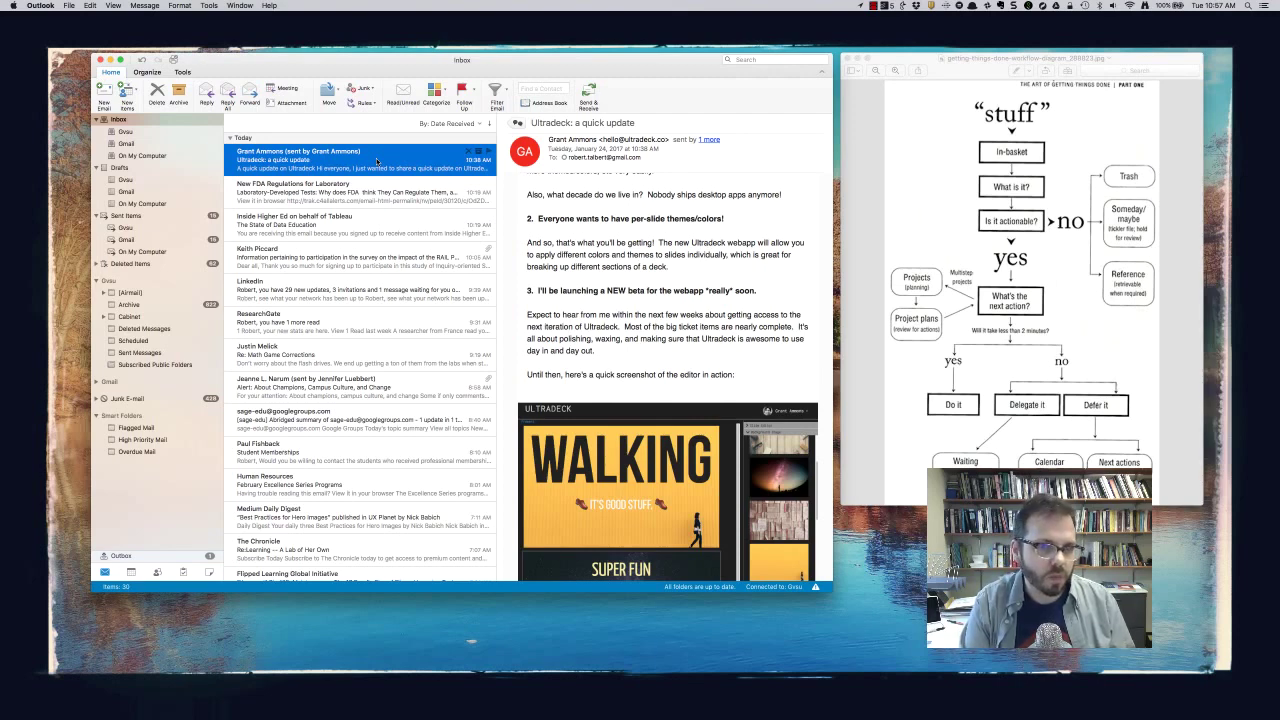
key("Delete")
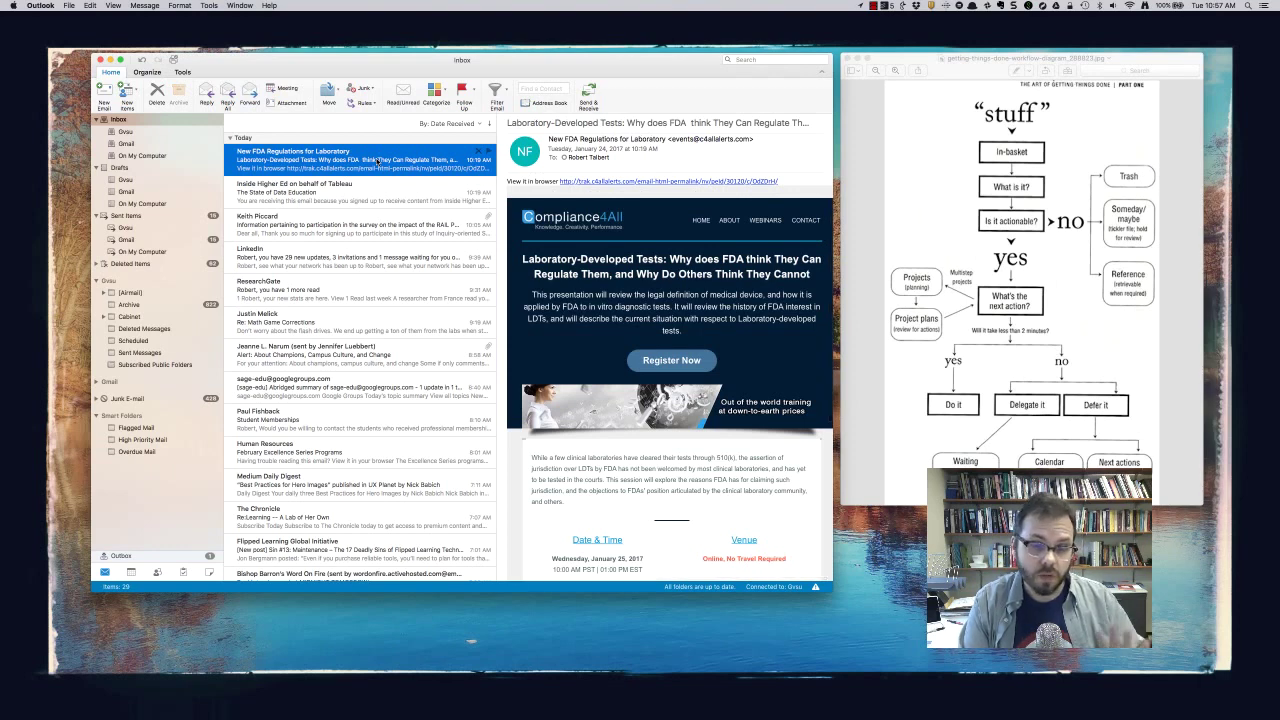
Delete the FDA Laboratory-Developed Tests email and the State of Data Education email from Tableau.
key("Delete")
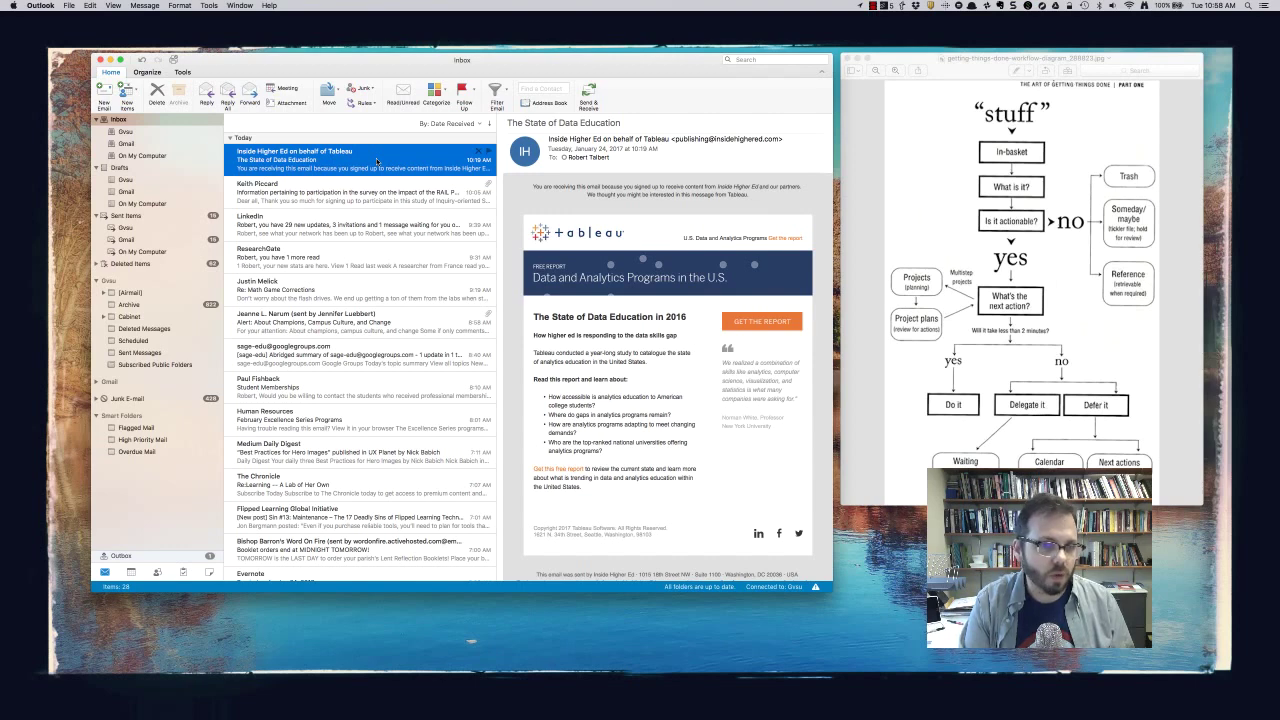
key("Delete")
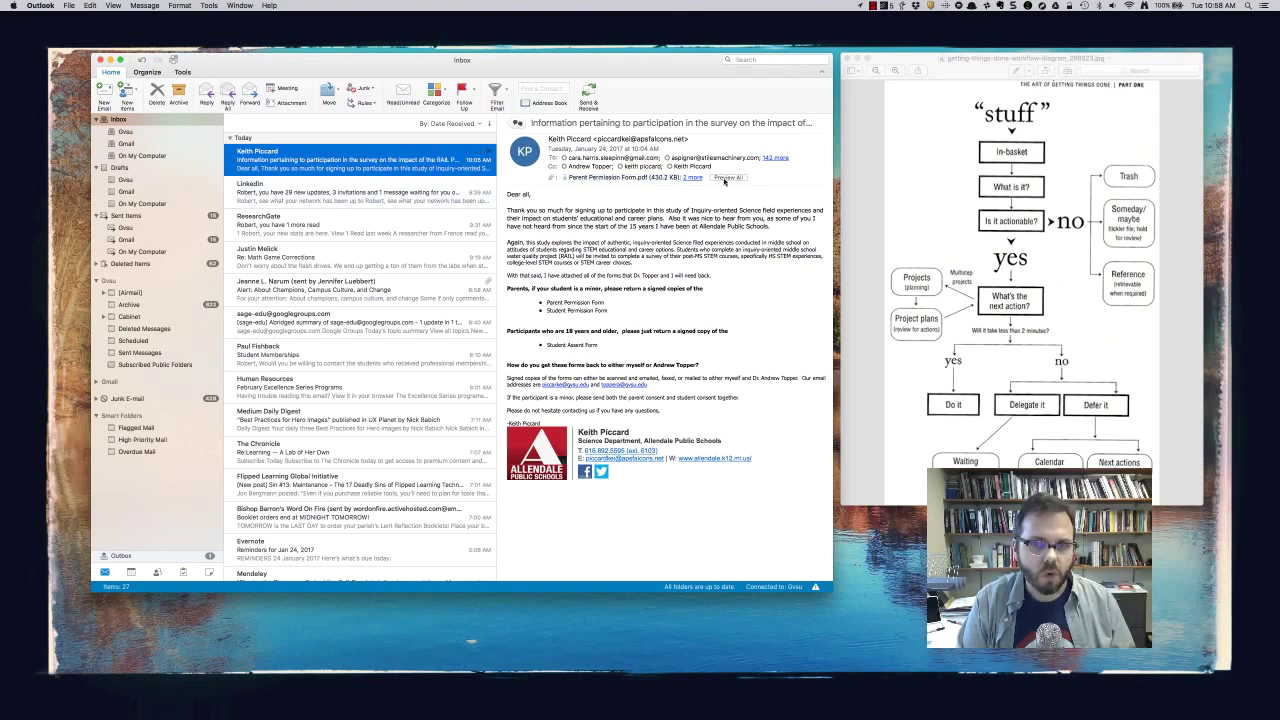
Preview the Parent Permission Form attached to the survey participation email, and return to the inbox.
left_click(723, 178)
key("space")
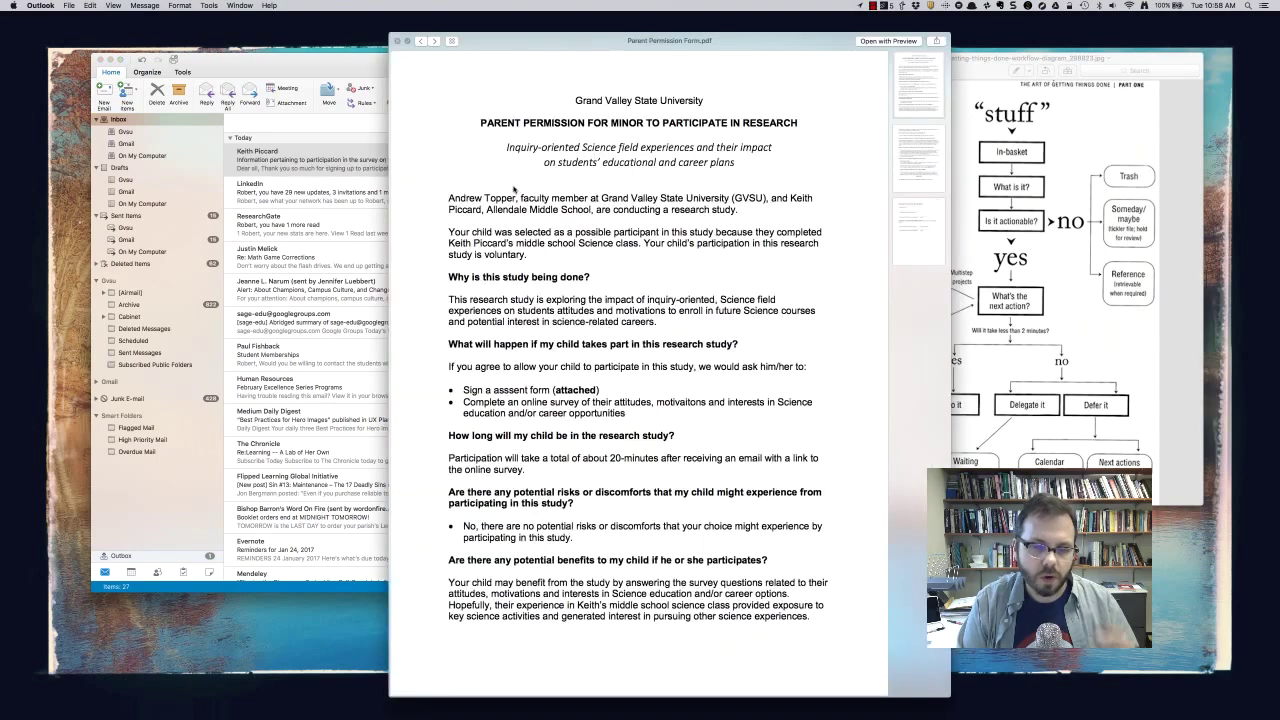
key("space")
left_click(397, 165)
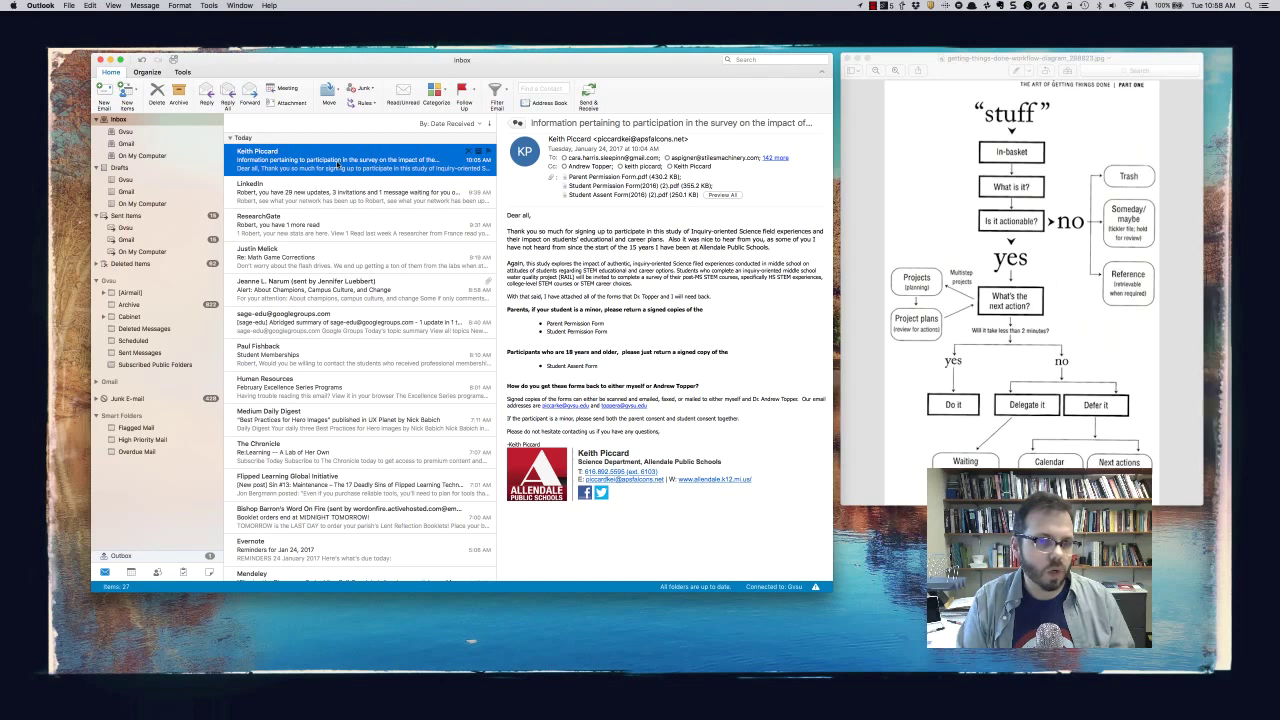
Forward the survey participation email with its attachments to the ToDoist contact, and delete the original from the inbox.
left_click(250, 96)
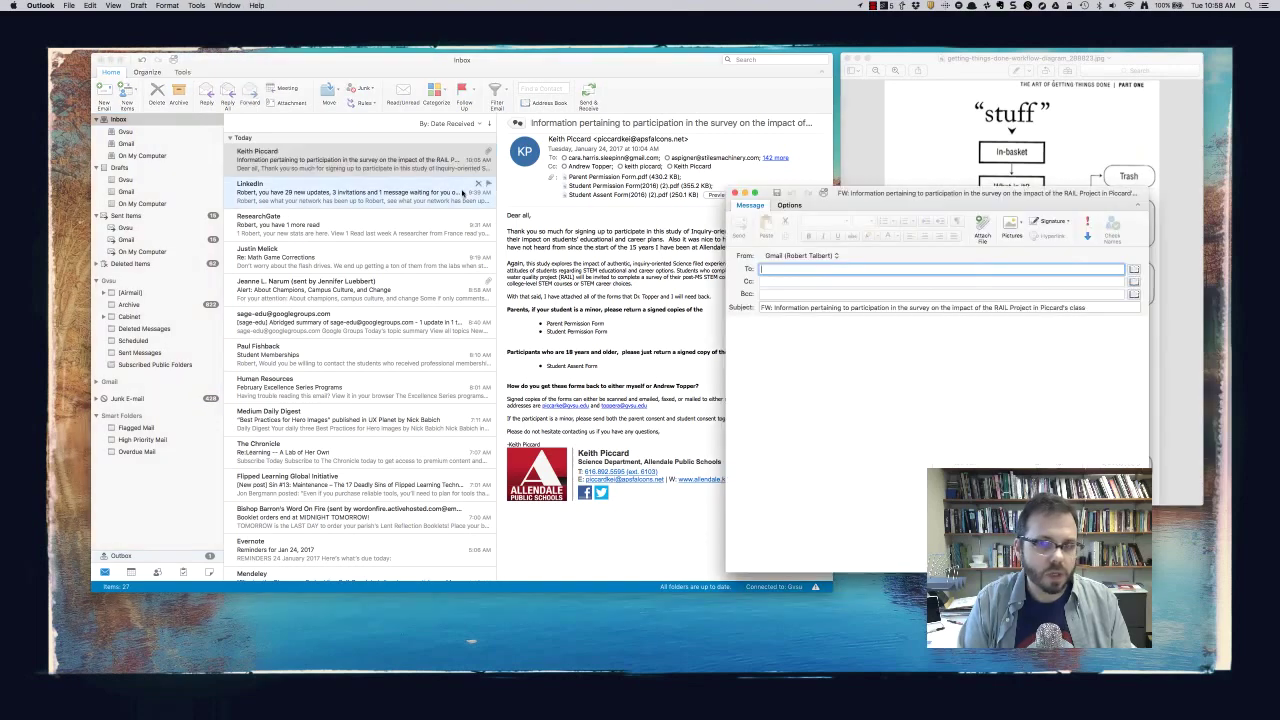
left_click_drag(854, 205, 798, 193)
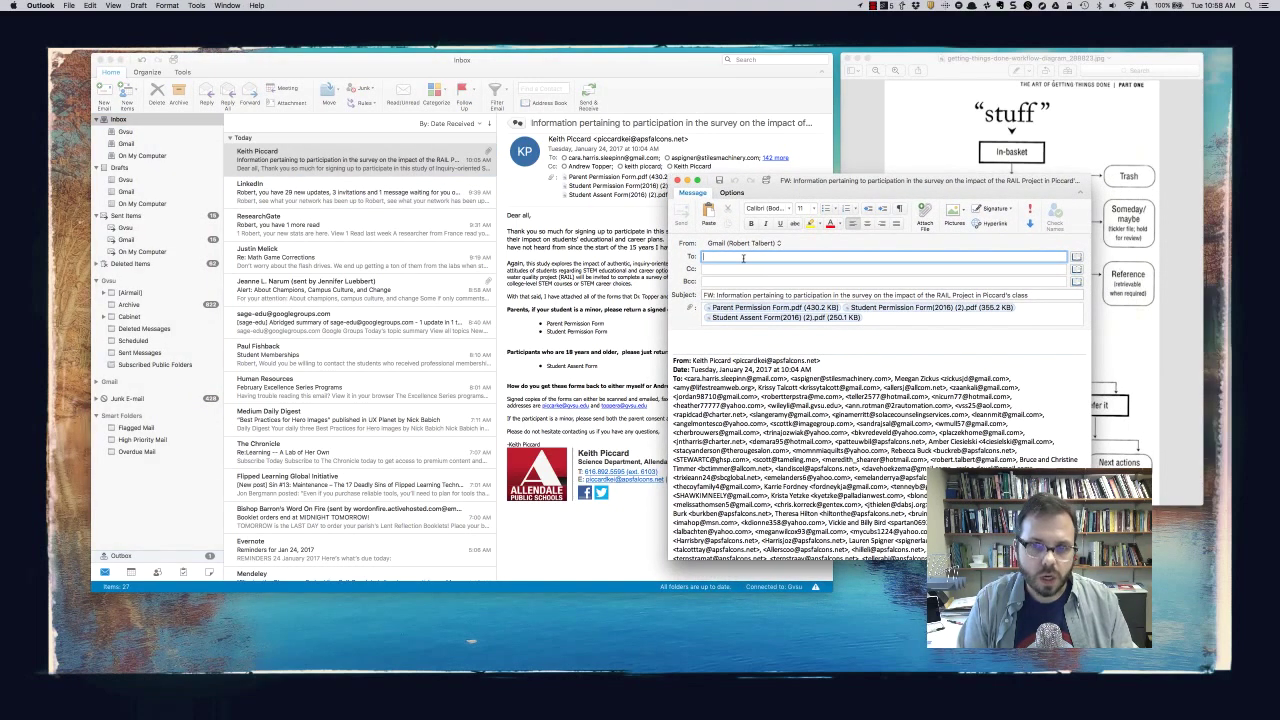
type("todi")
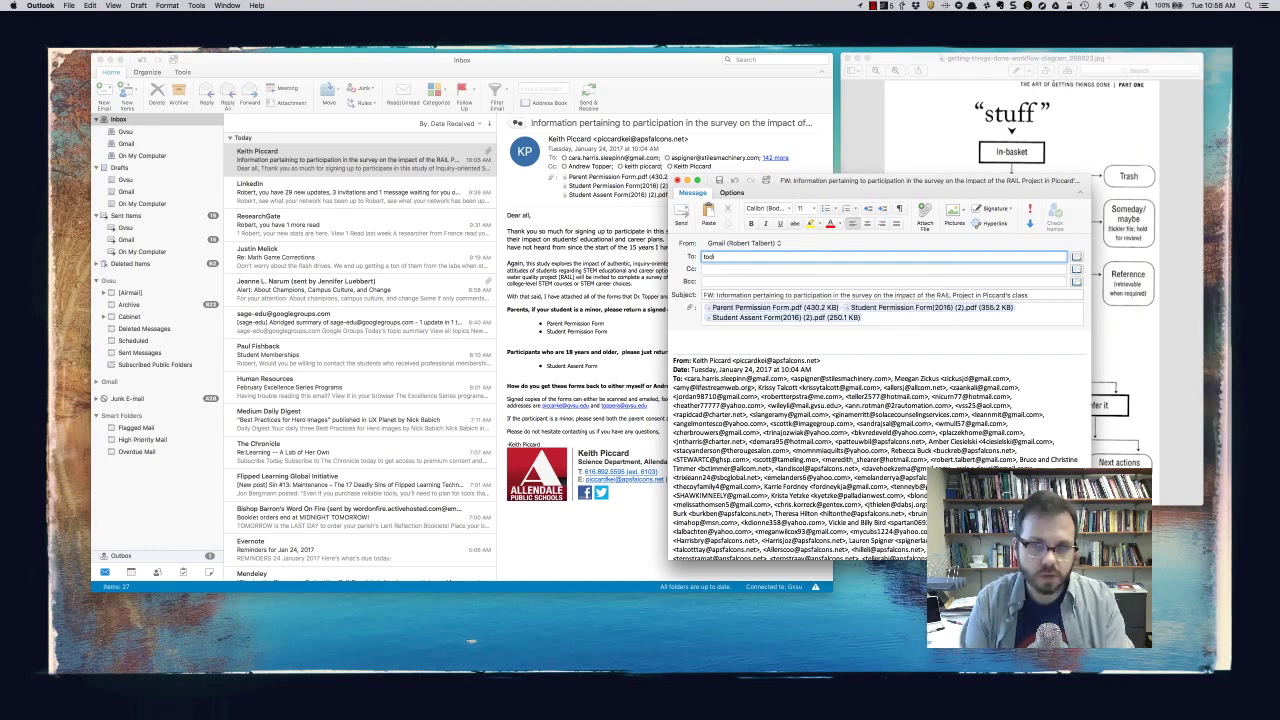
key("Return")
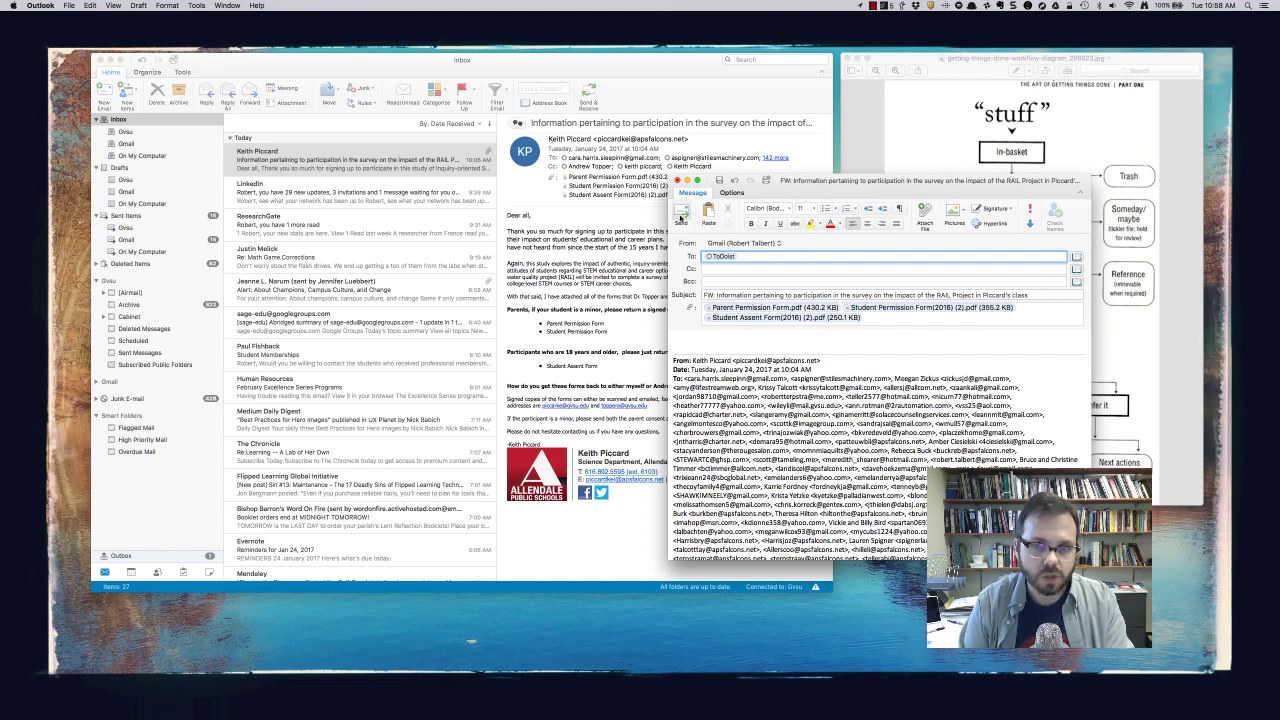
left_click(681, 215)
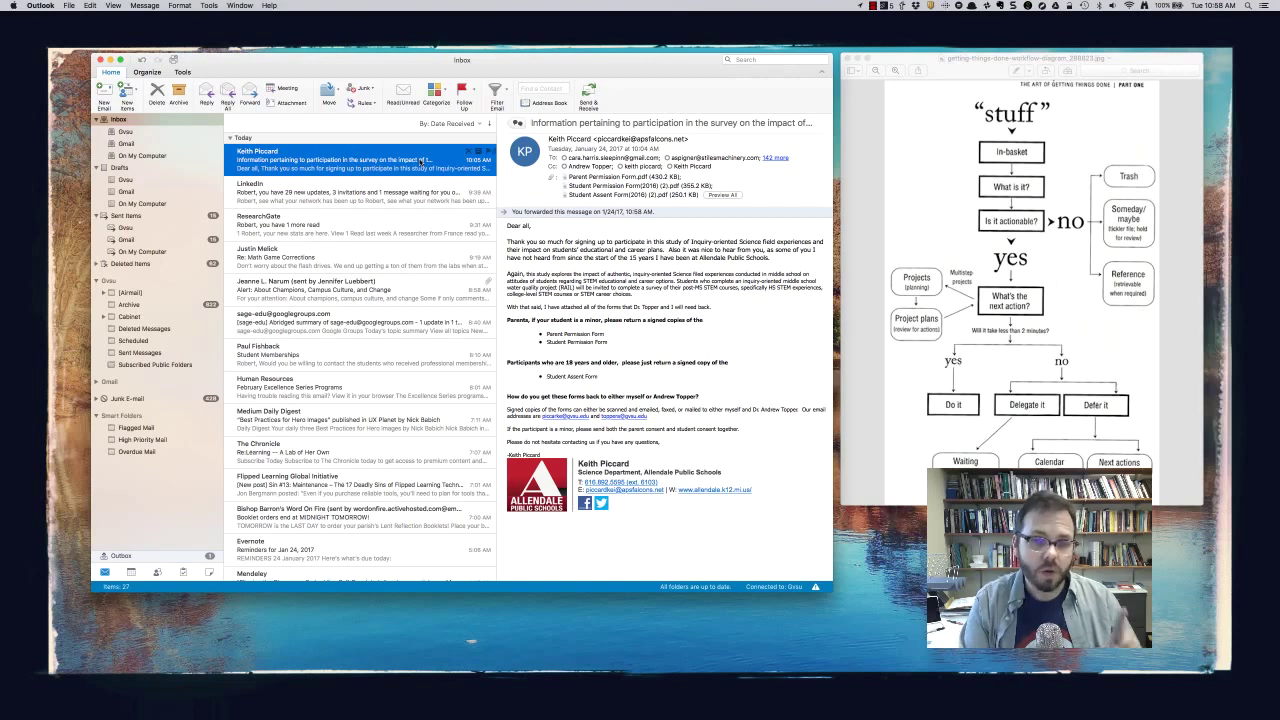
key("Delete")
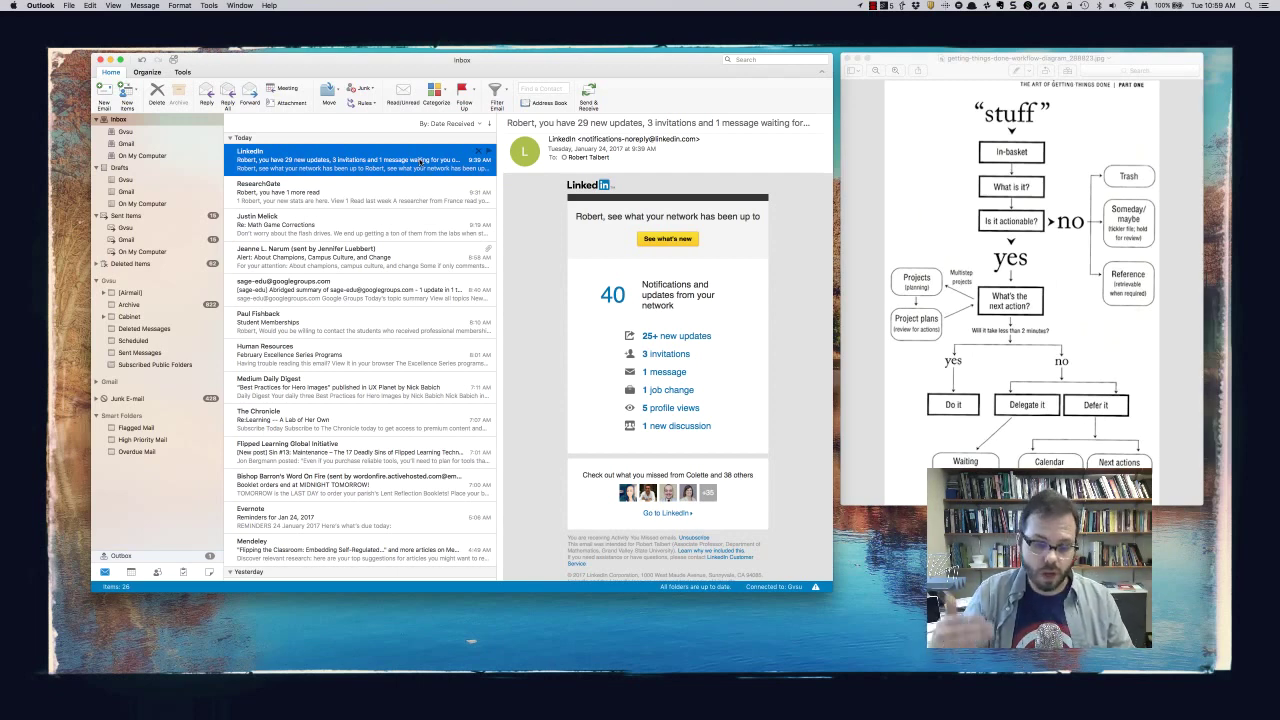
Switch to Todoist, check its Inbox for the forwarded survey email, and close the window.
key("super+Tab")
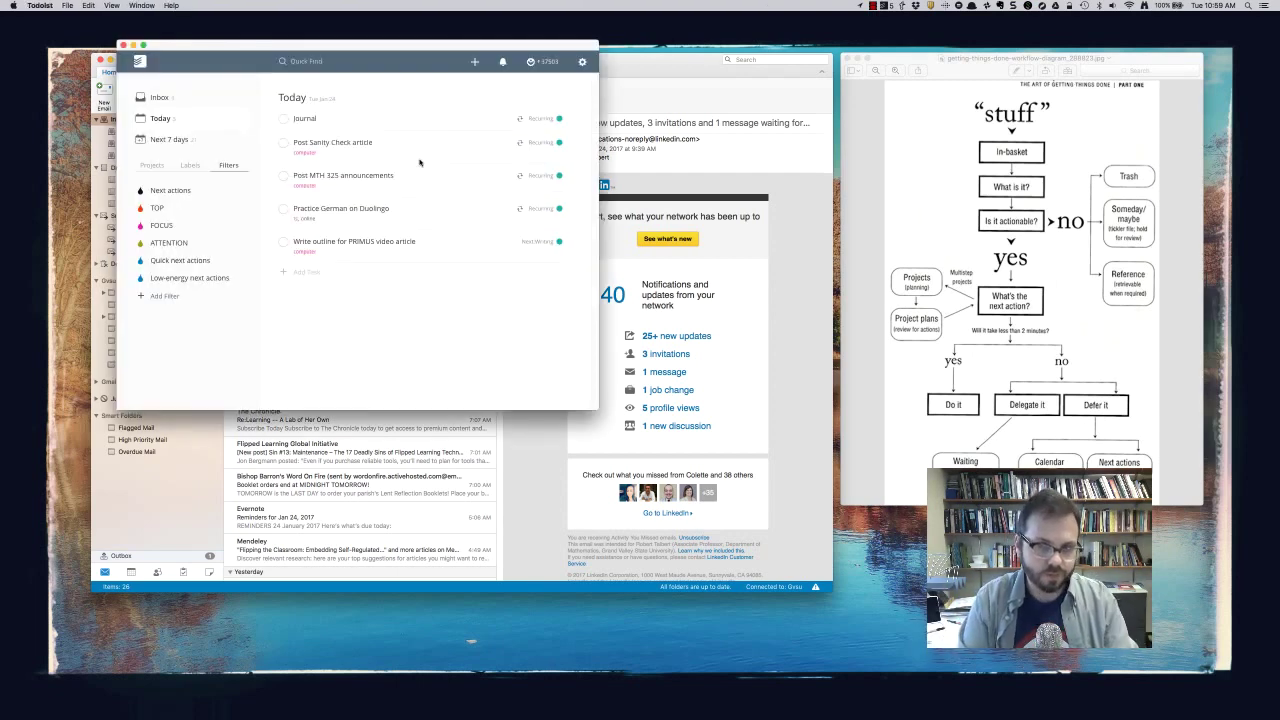
left_click(160, 98)
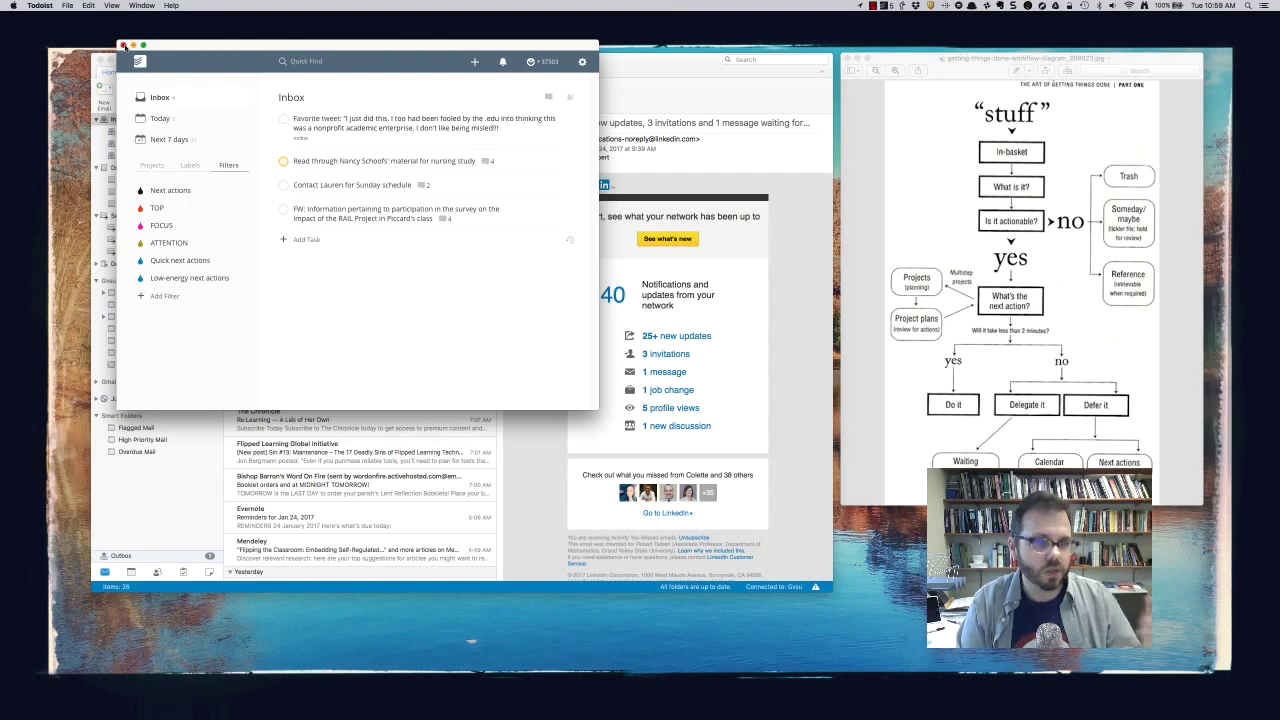
left_click(122, 45)
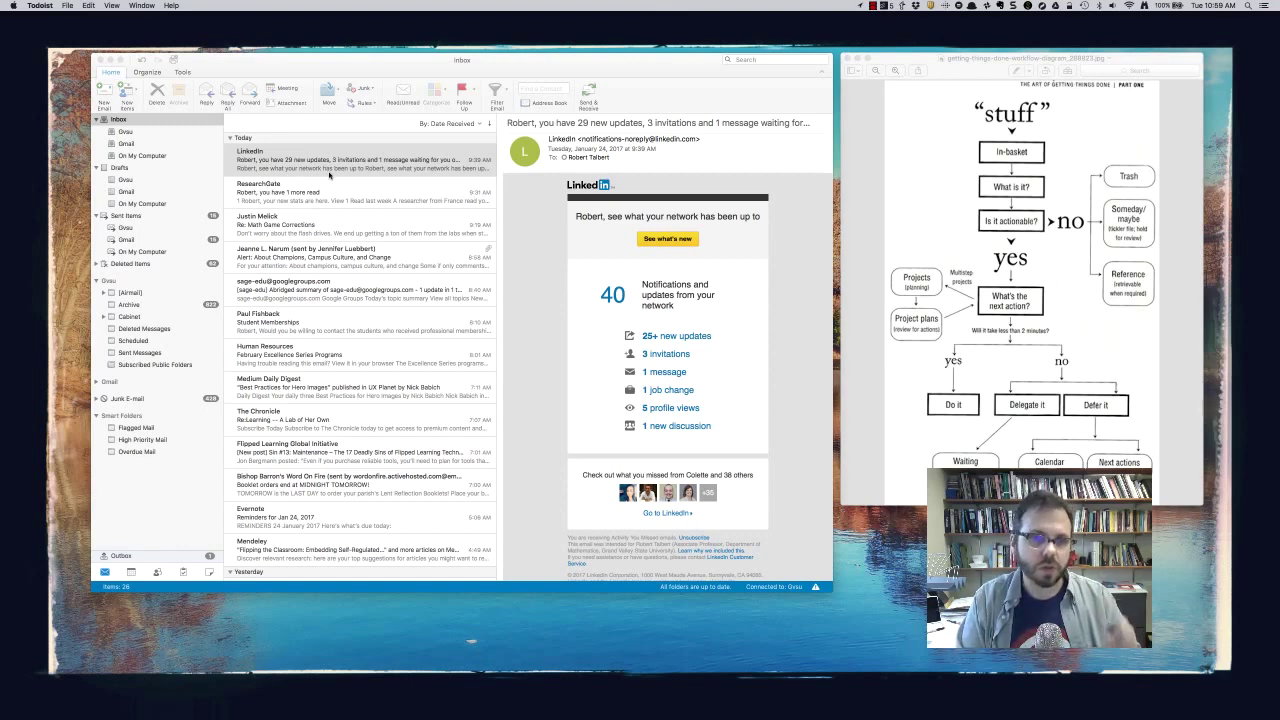
Delete the LinkedIn, ResearchGate, Math Game Corrections, Campus Culture alert and sage-edu summary emails in Outlook.
left_click(329, 173)
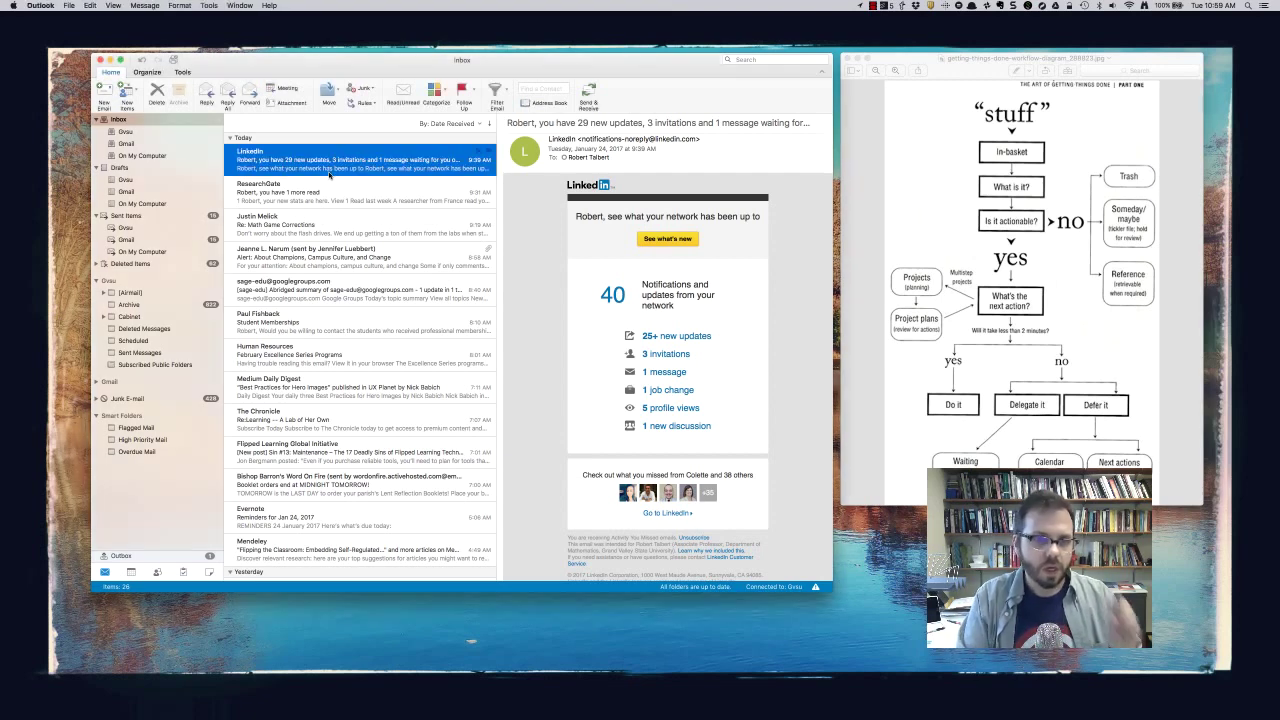
key("Delete")
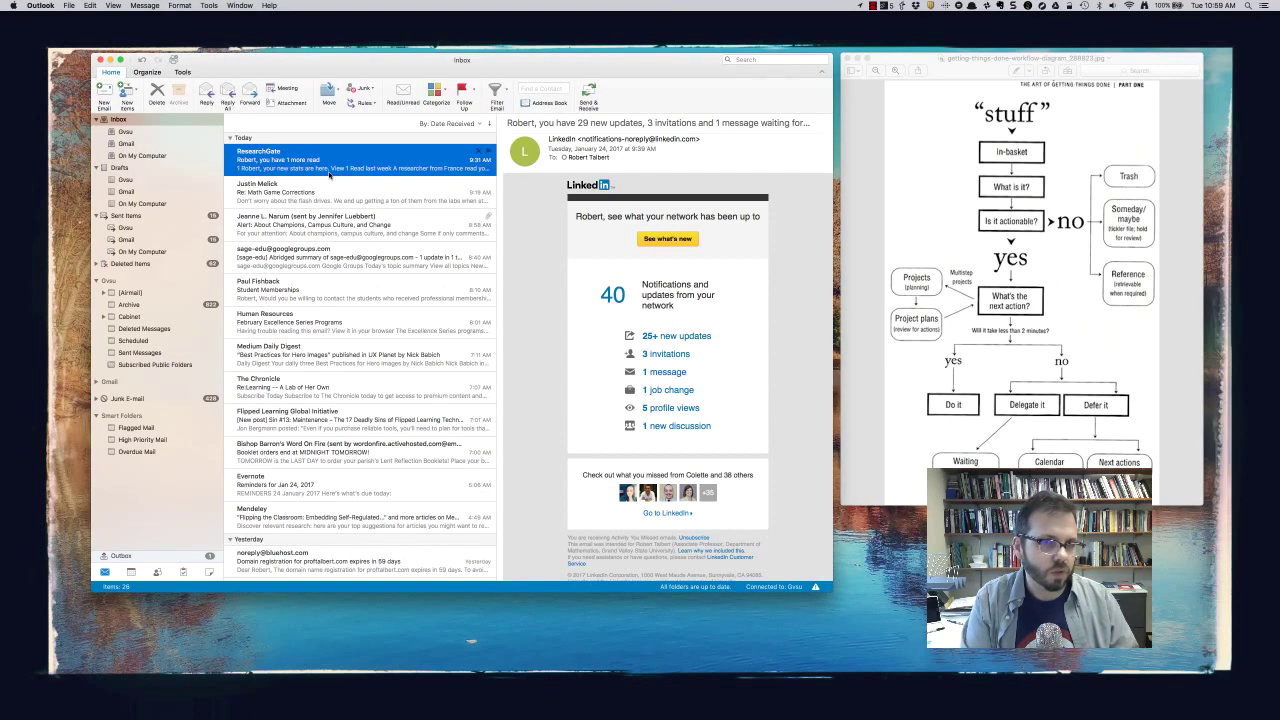
key("Delete")
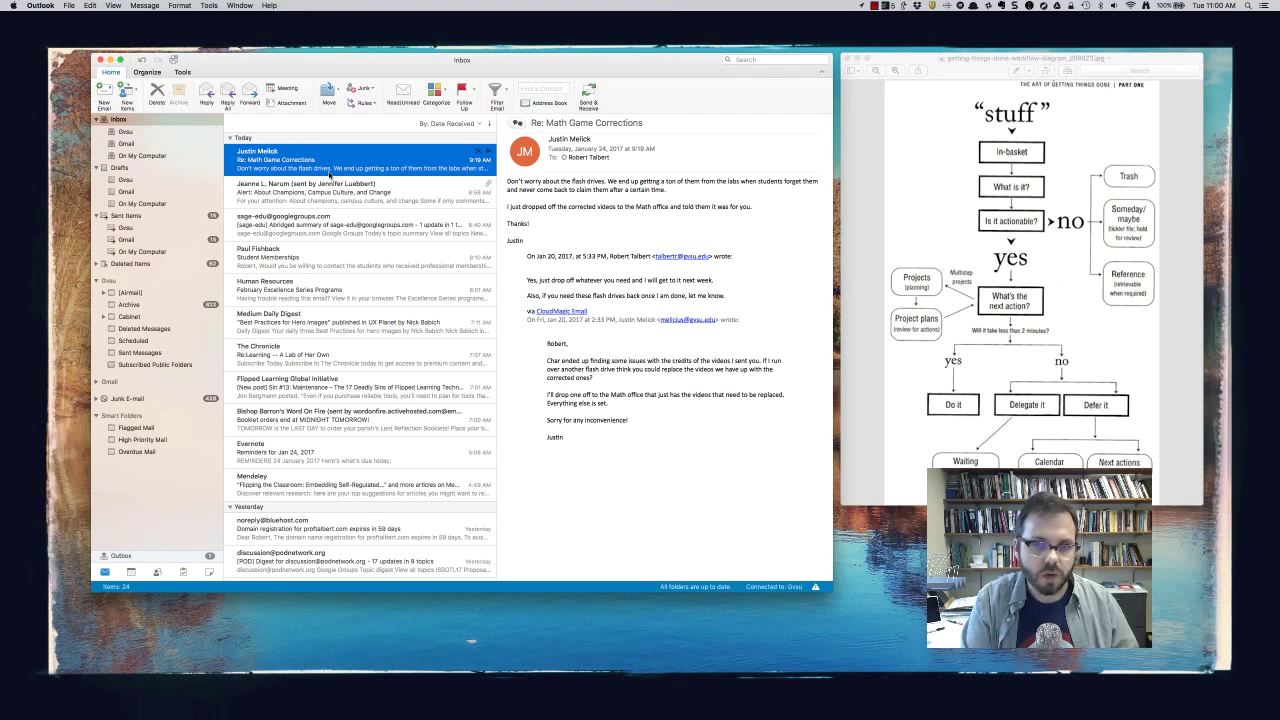
key("Delete")
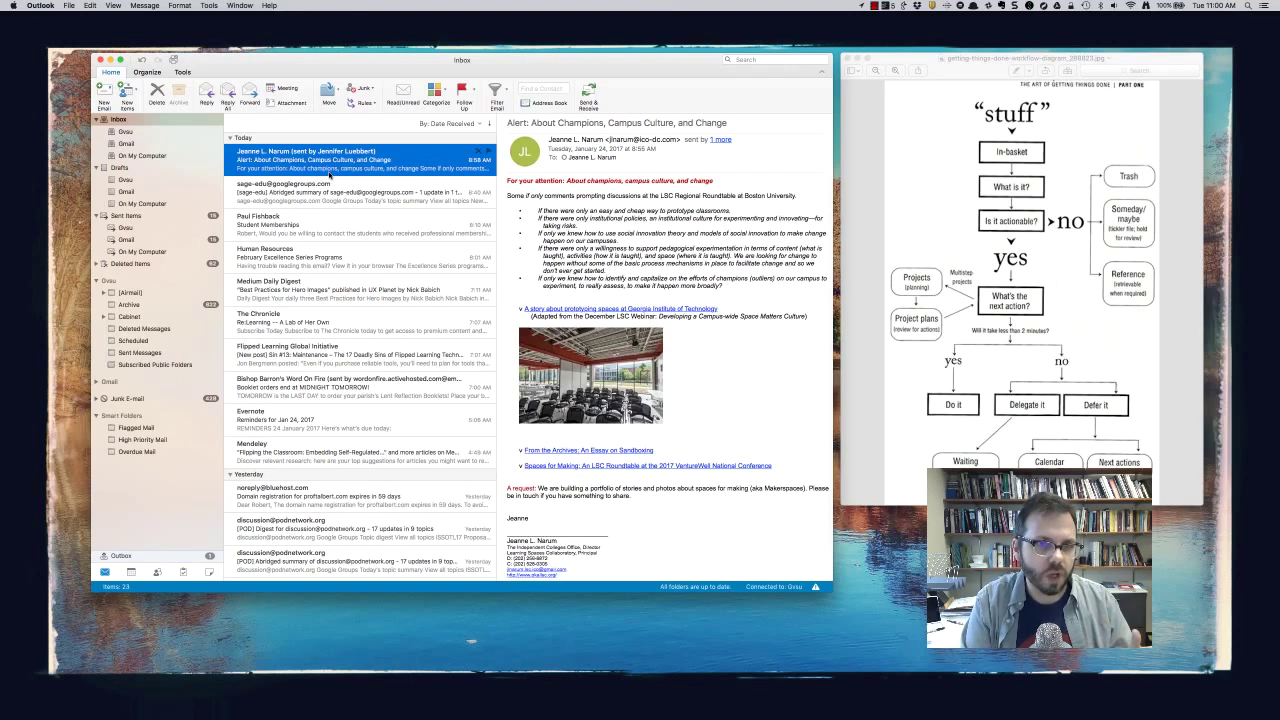
key("Delete")
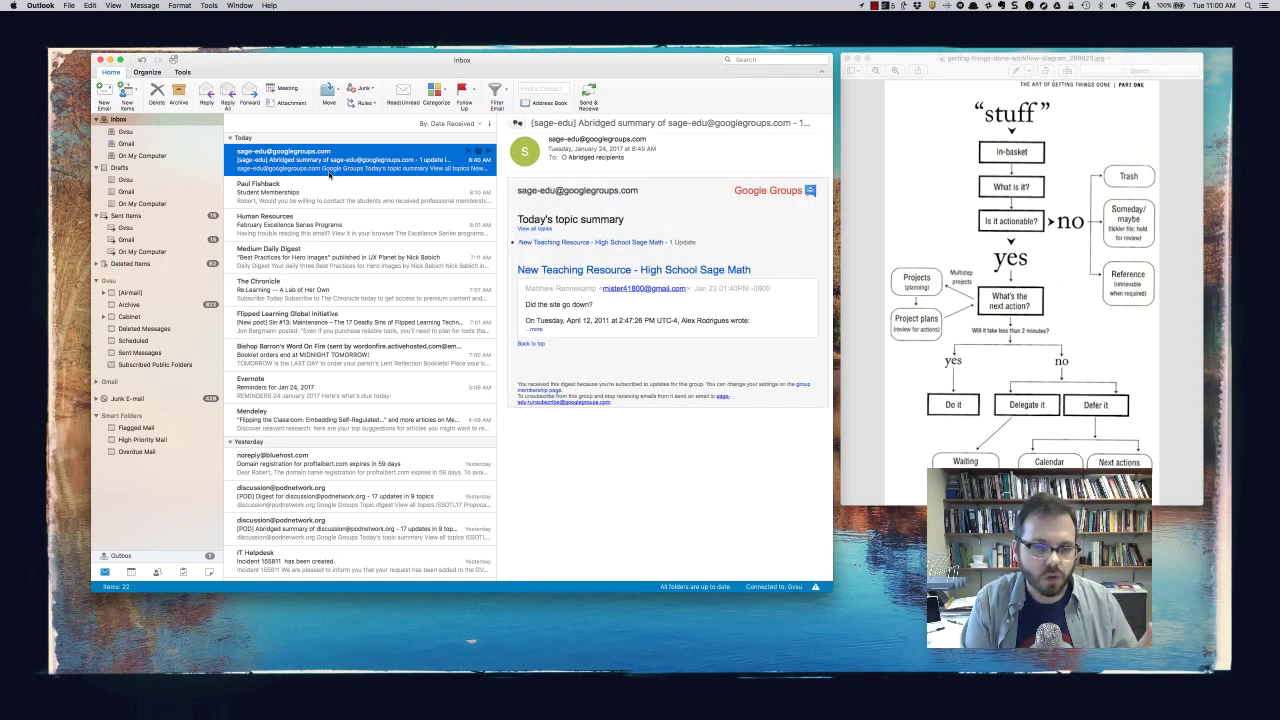
key("Delete")
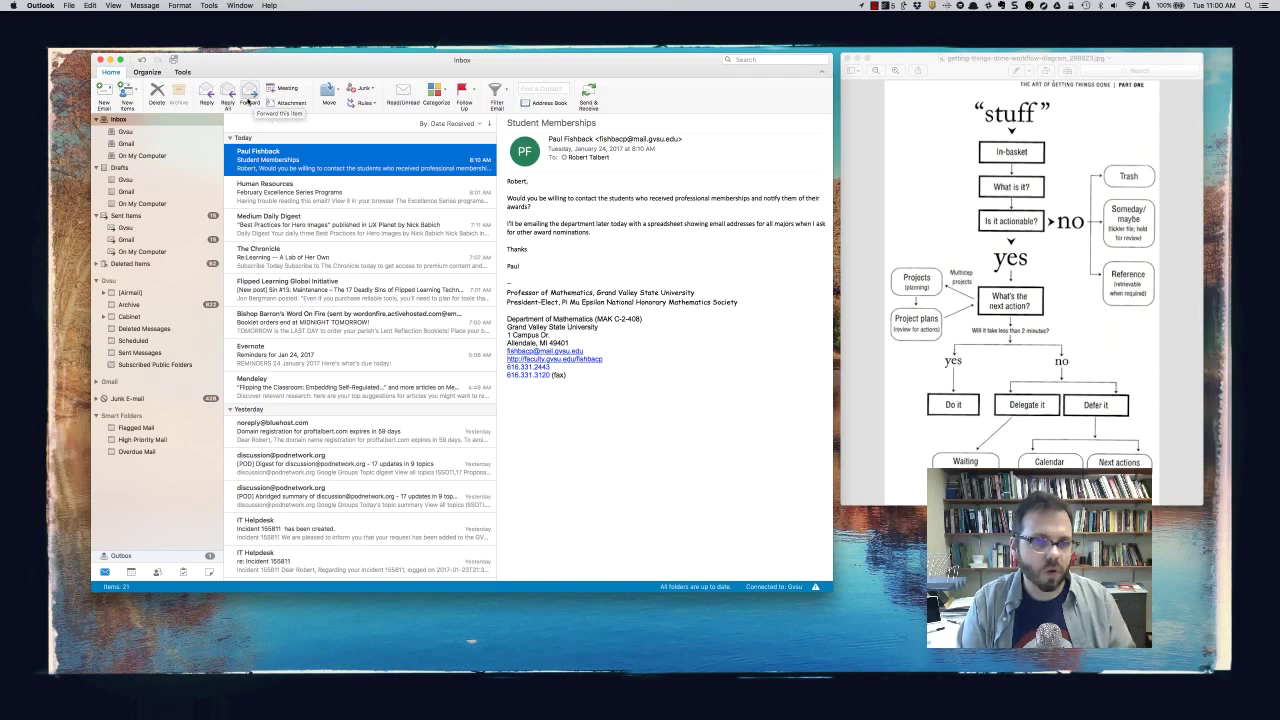
Forward the Student Memberships email to the ToDoist contact with its subject kept, and delete the original.
left_click(249, 94)
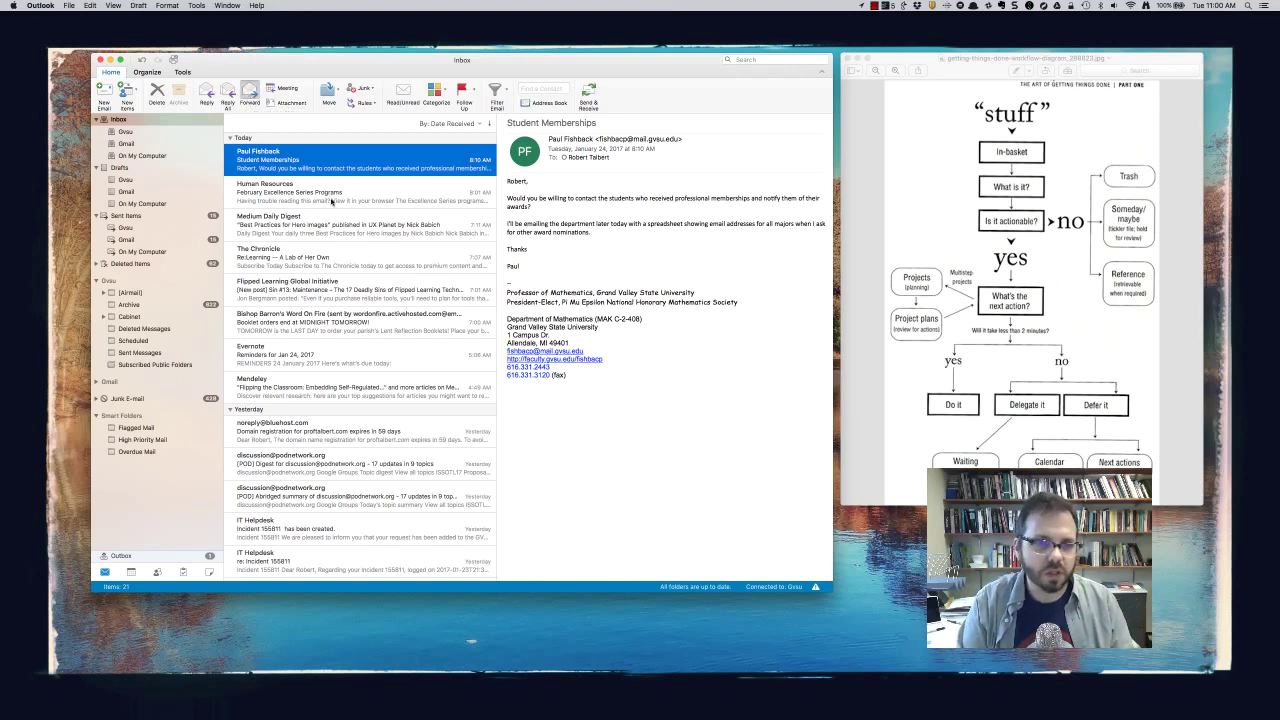
type("to")
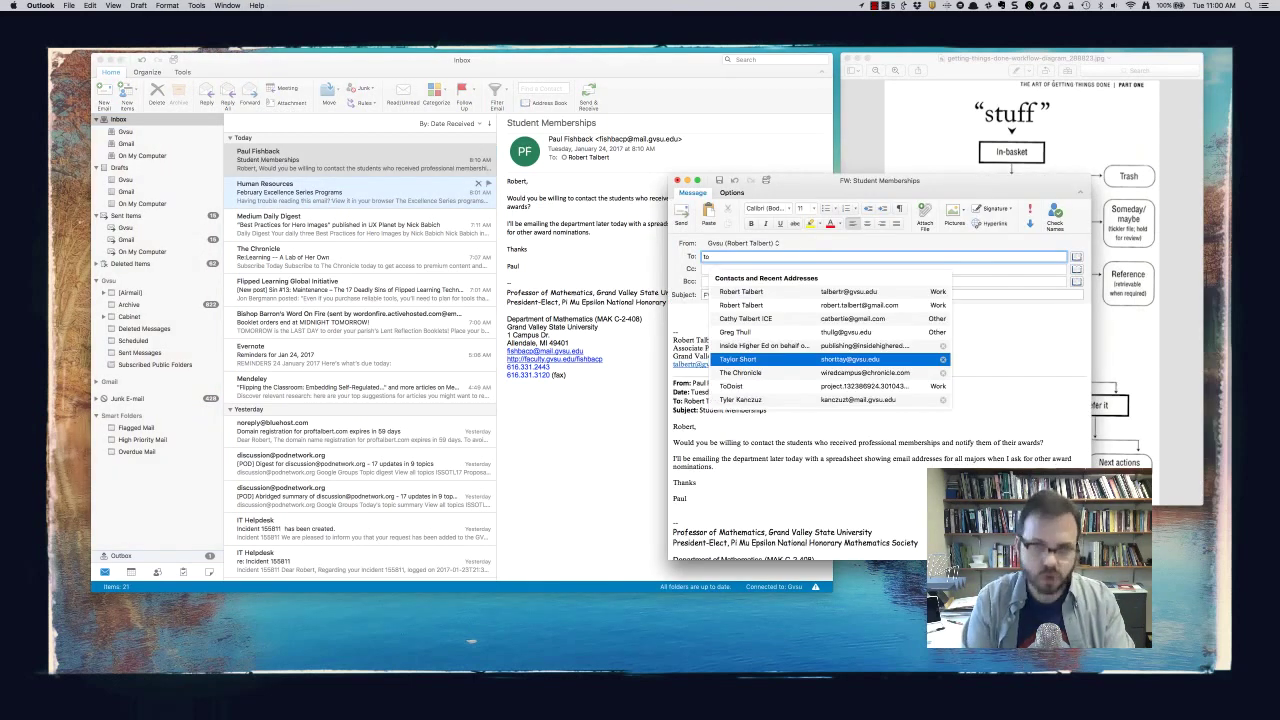
type("d")
key("Return")
key("Tab")
key("Tab")
key("Tab")
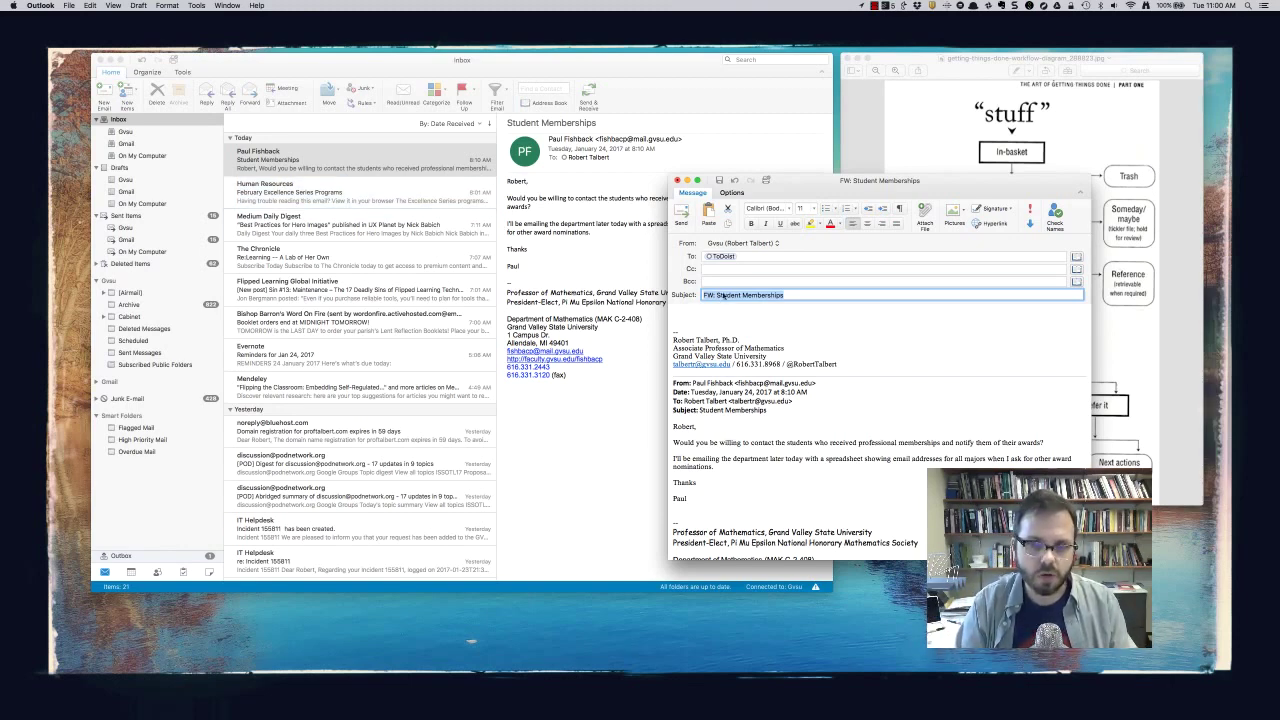
left_click(682, 212)
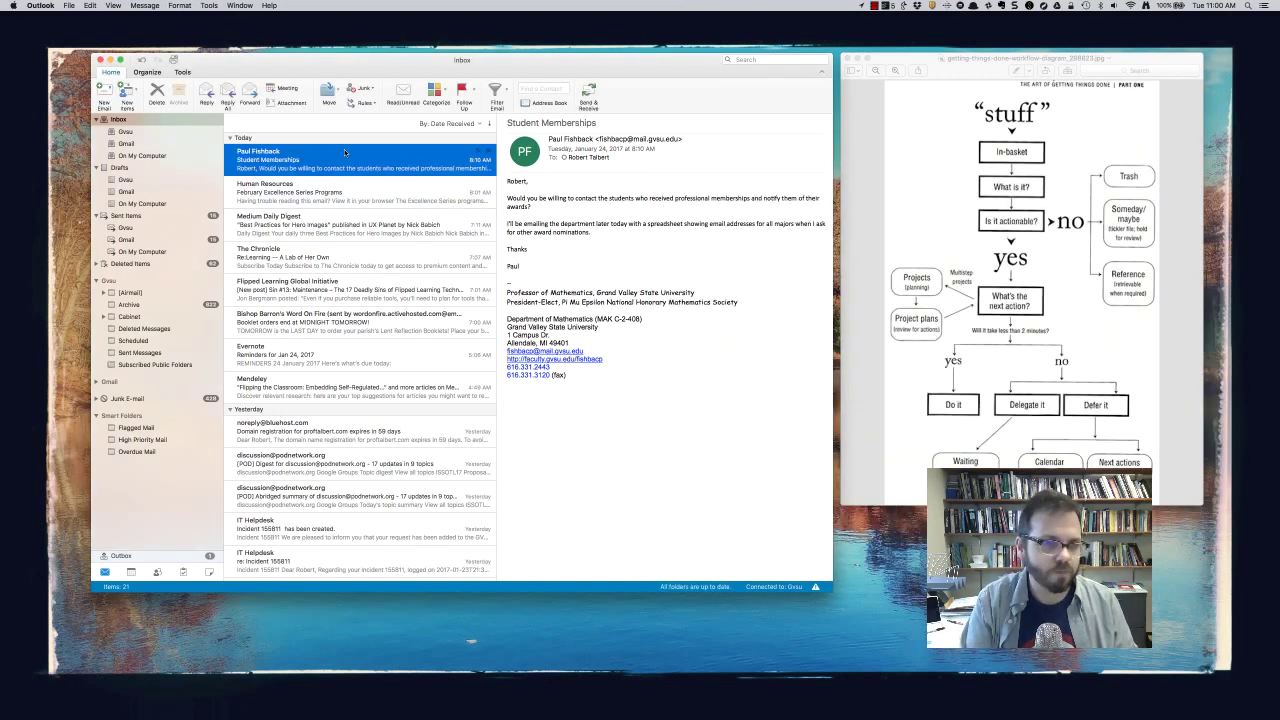
key("Delete")
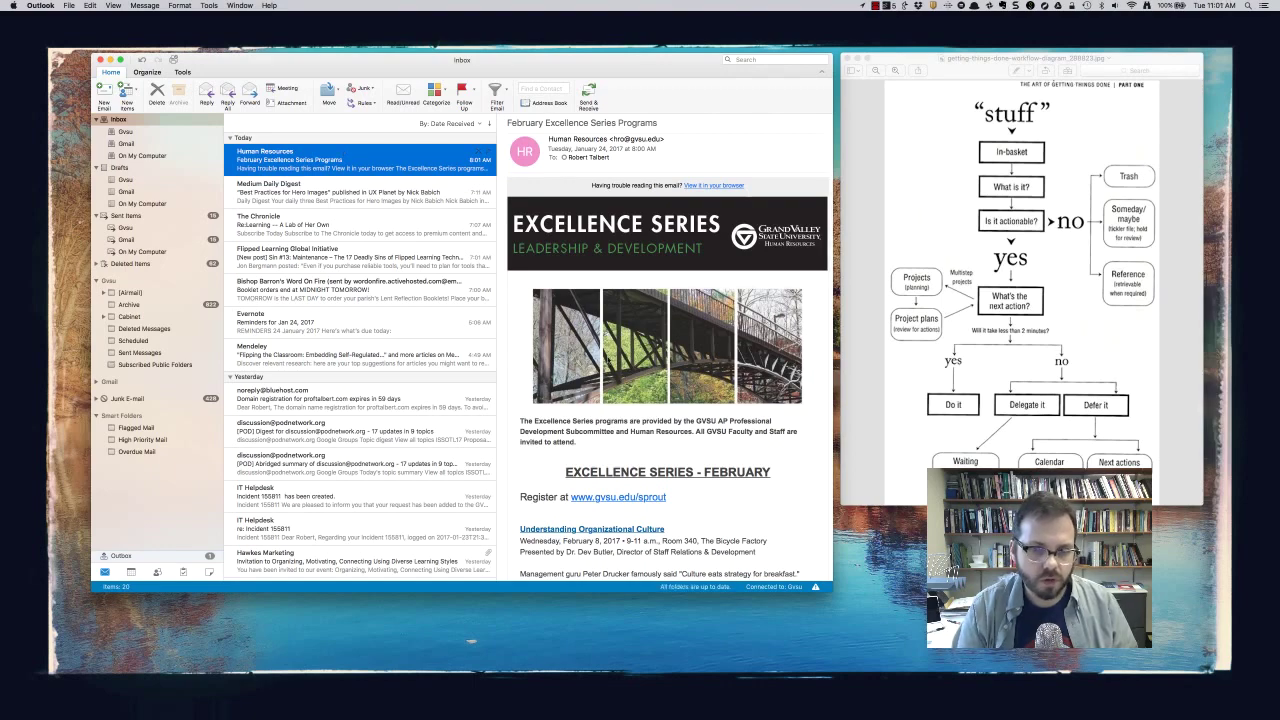
Skim and delete the February Excellence Series Programs email and the Medium Daily Digest.
scroll(647, 465, "down", 2)
scroll(647, 465, "down", 10)
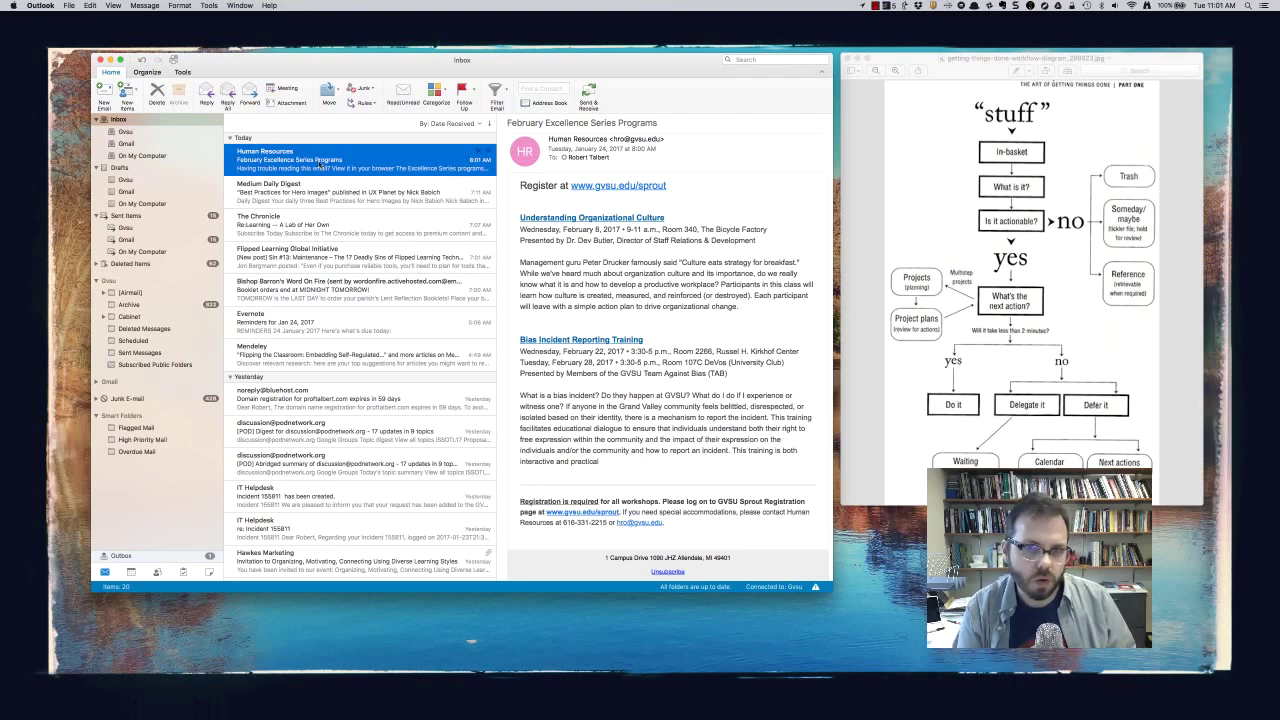
key("Delete")
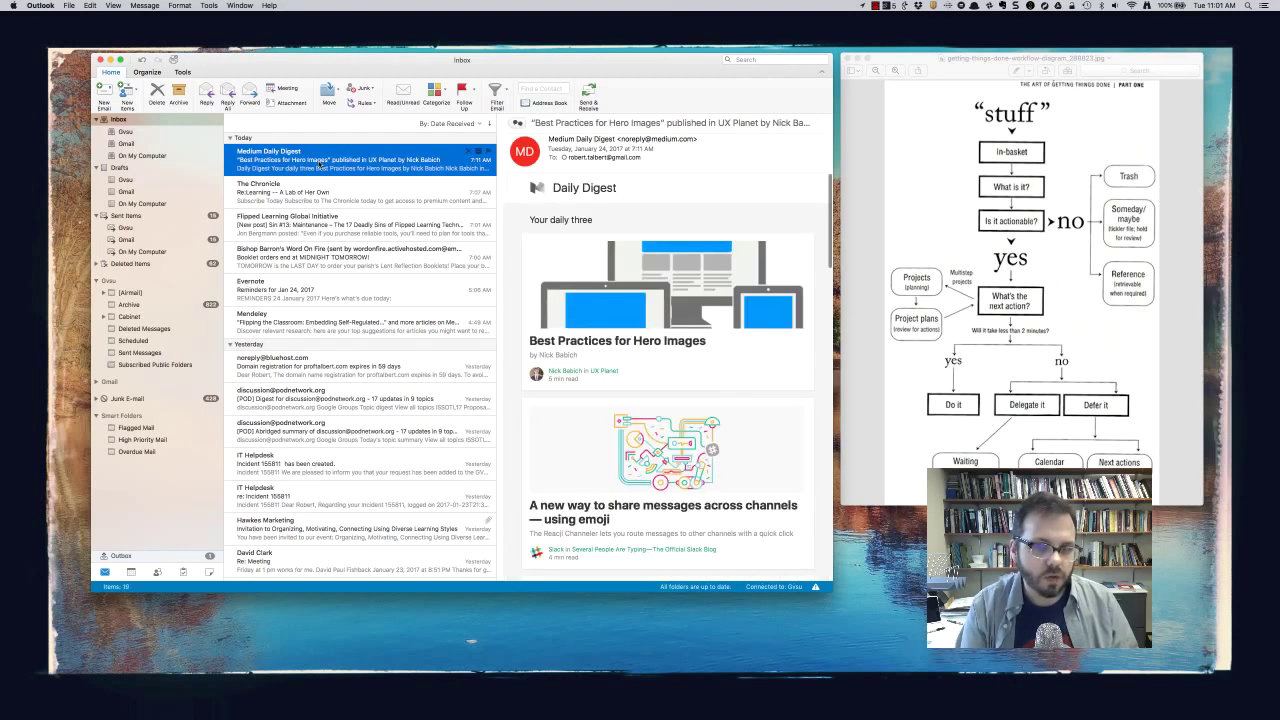
scroll(606, 332, "down", 7)
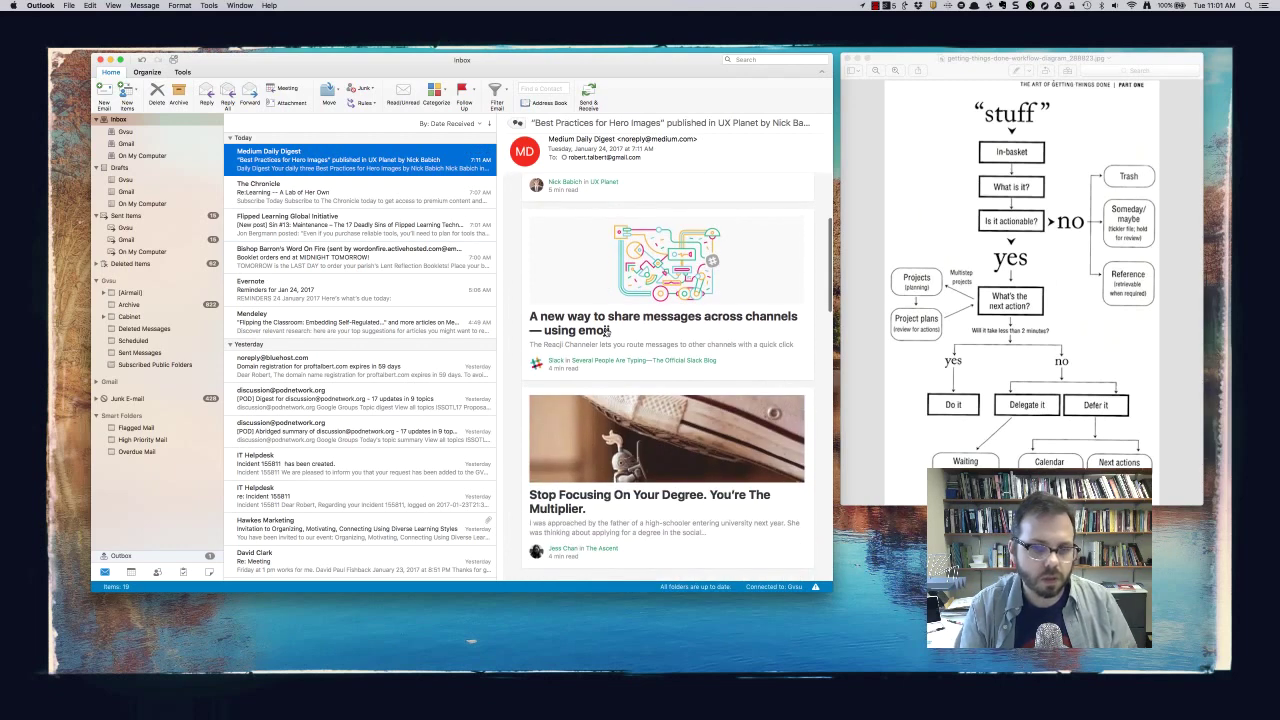
key("Delete")
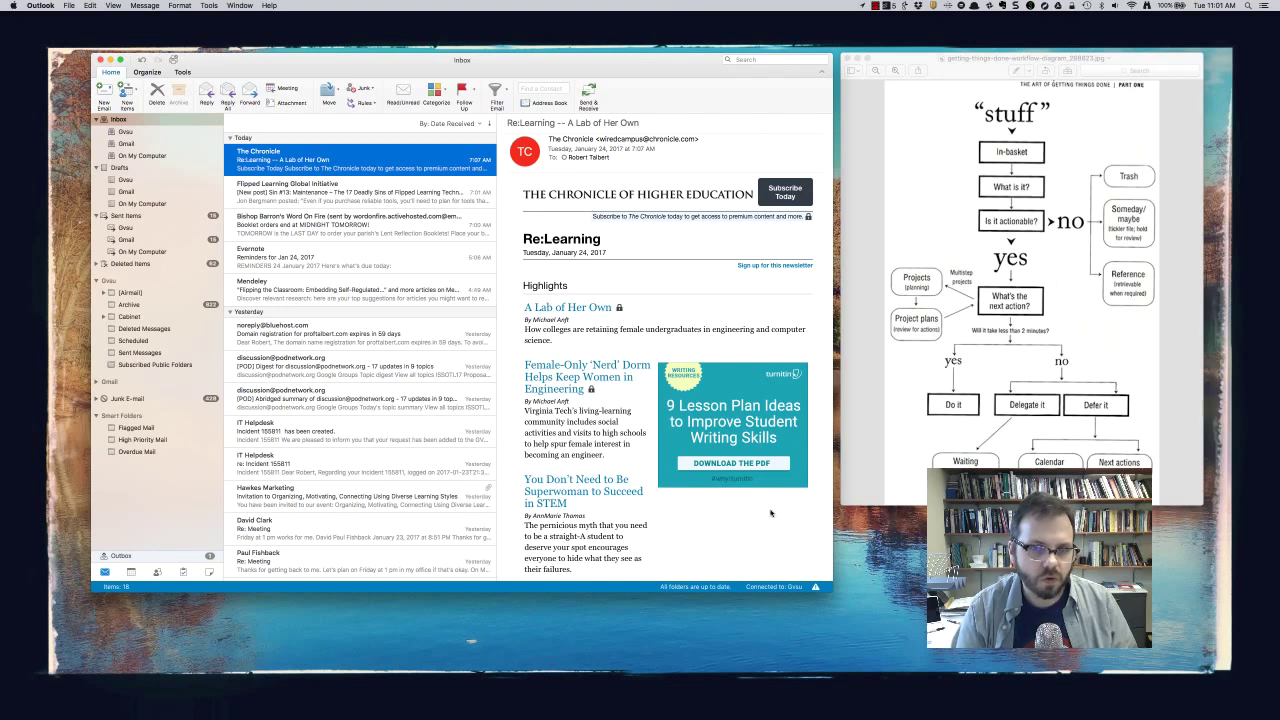
Skim and delete the Chronicle Re:Learning newsletter, the Flipped Learning Global Initiative post and the Word on Fire booklet orders email.
scroll(770, 513, "down", 3)
scroll(770, 513, "down", 10)
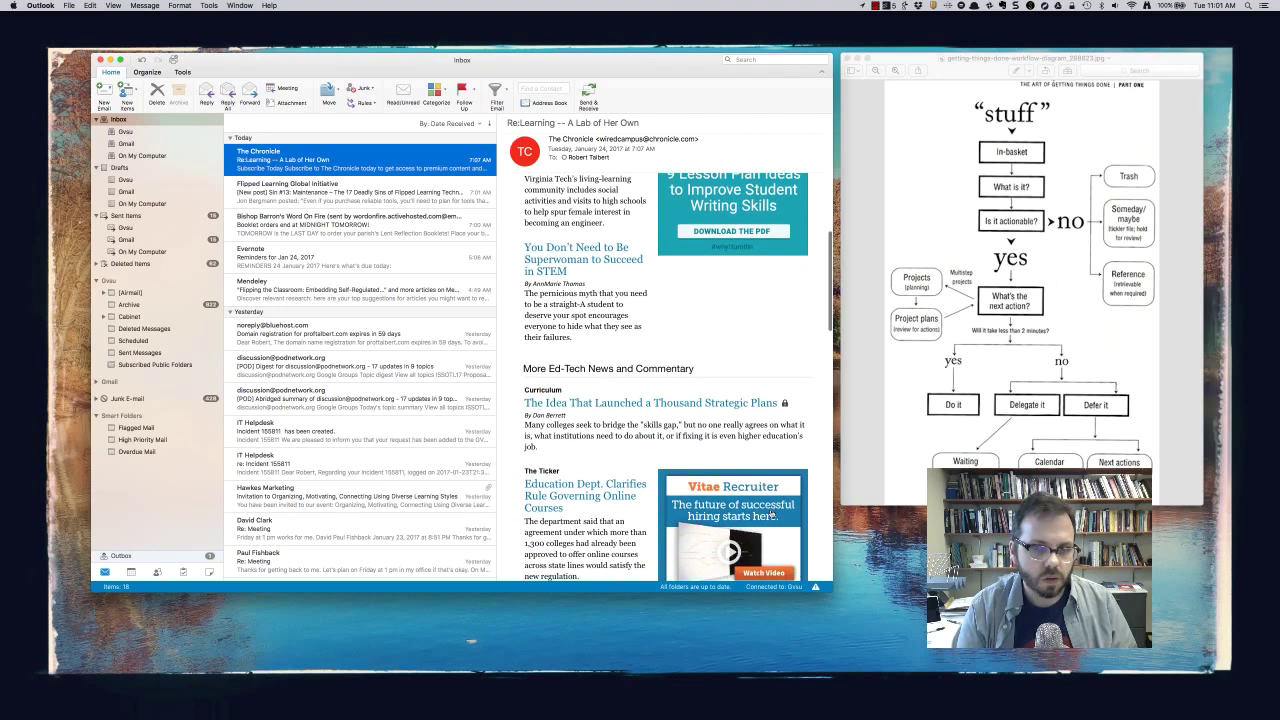
key("Delete")
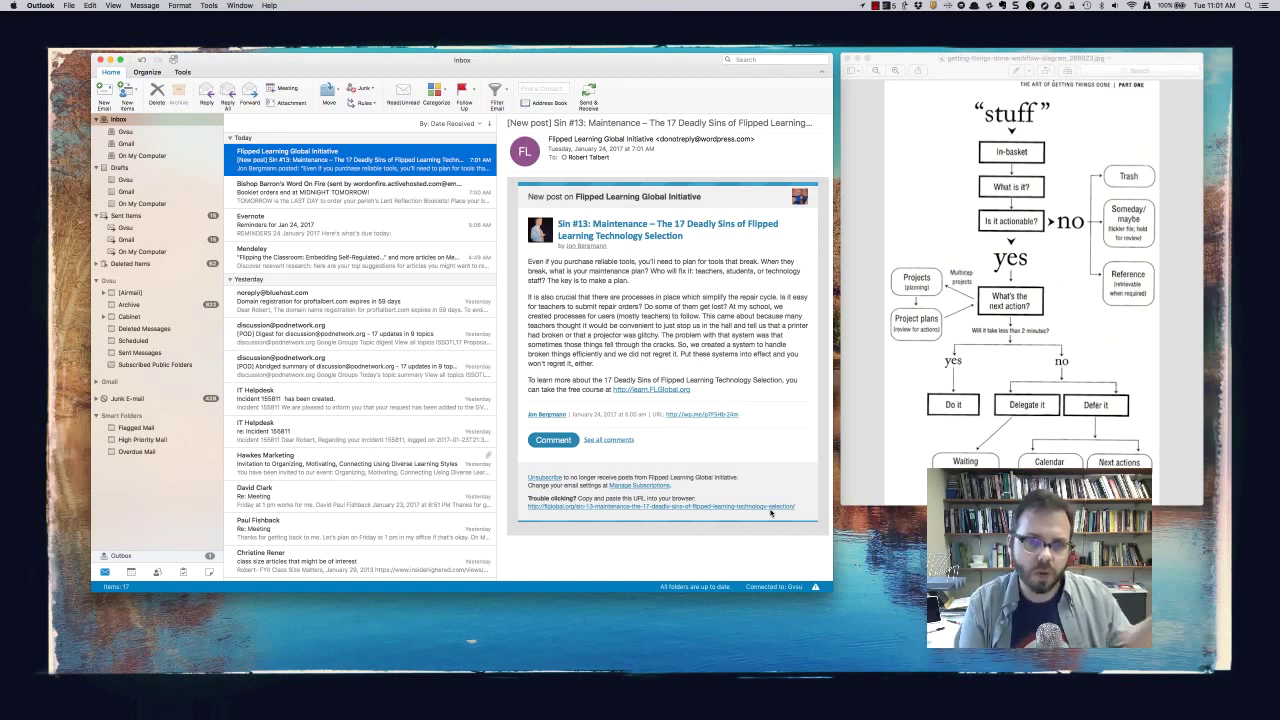
key("Delete")
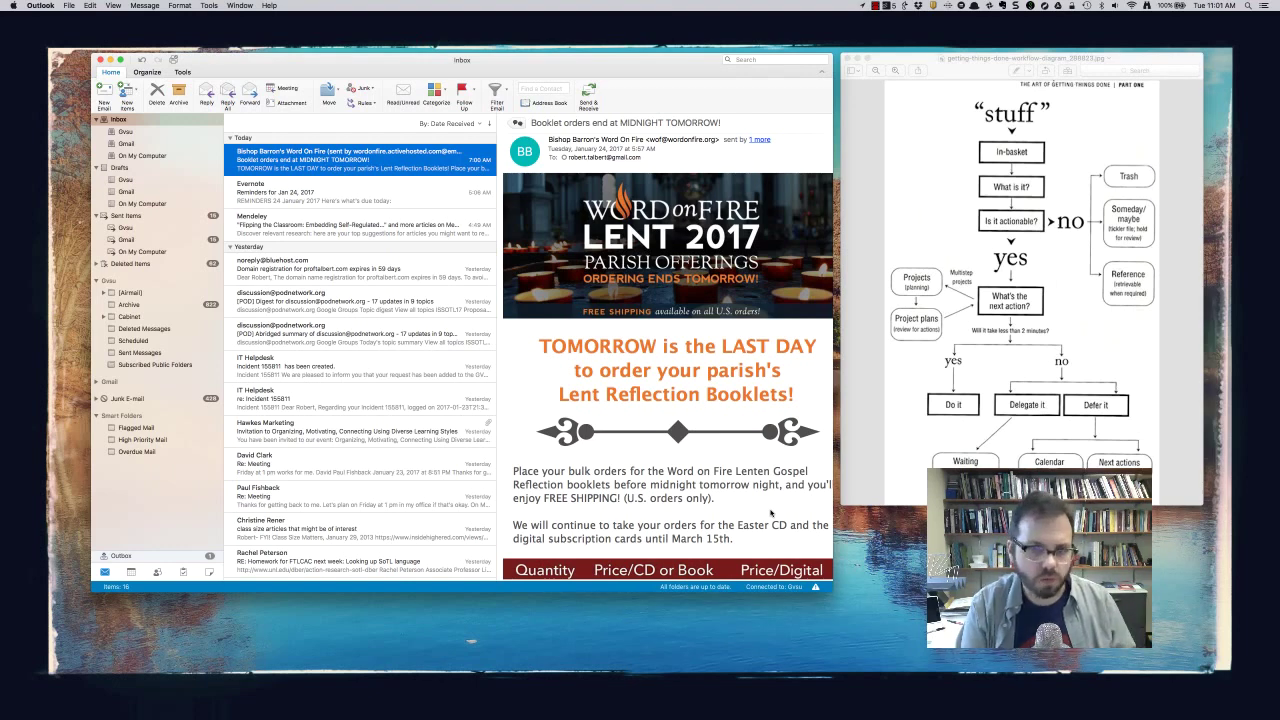
key("Delete")
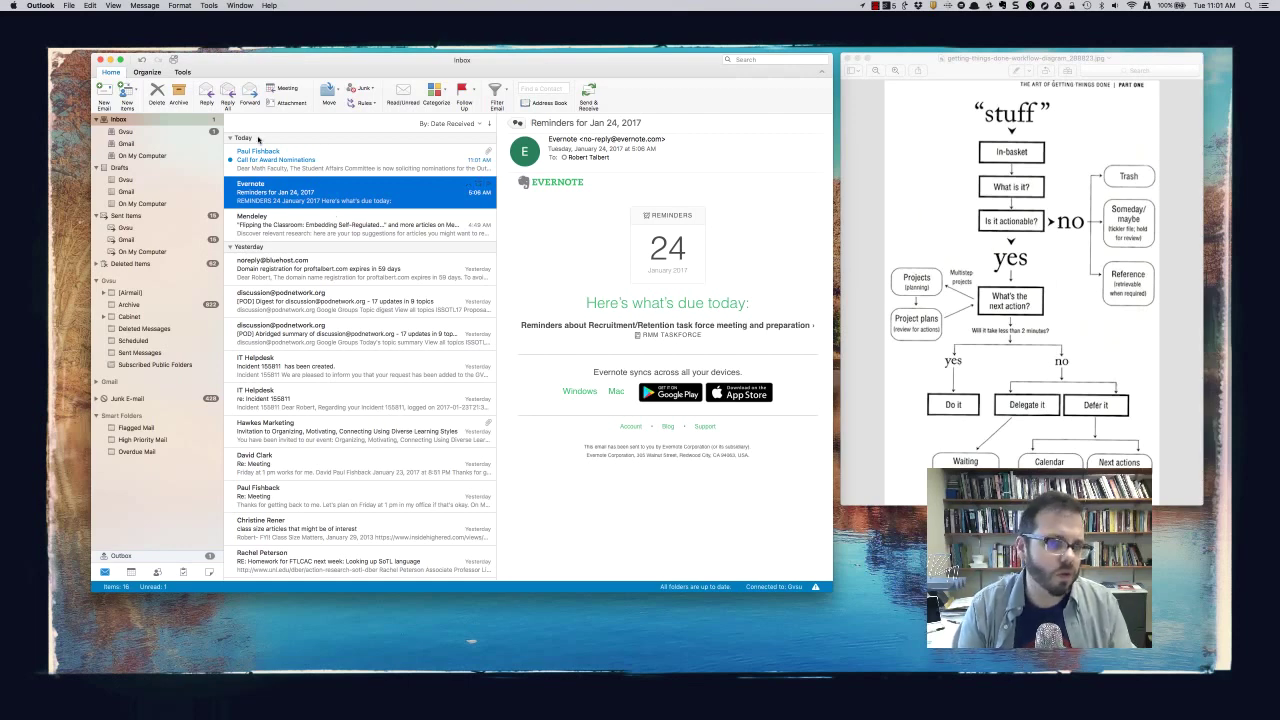
Forward the Evernote Reminders for Jan 24, 2017 email to the ToDoist contact with "<date tomorrow 9am>" appended to the subject, and delete the original.
left_click(250, 90)
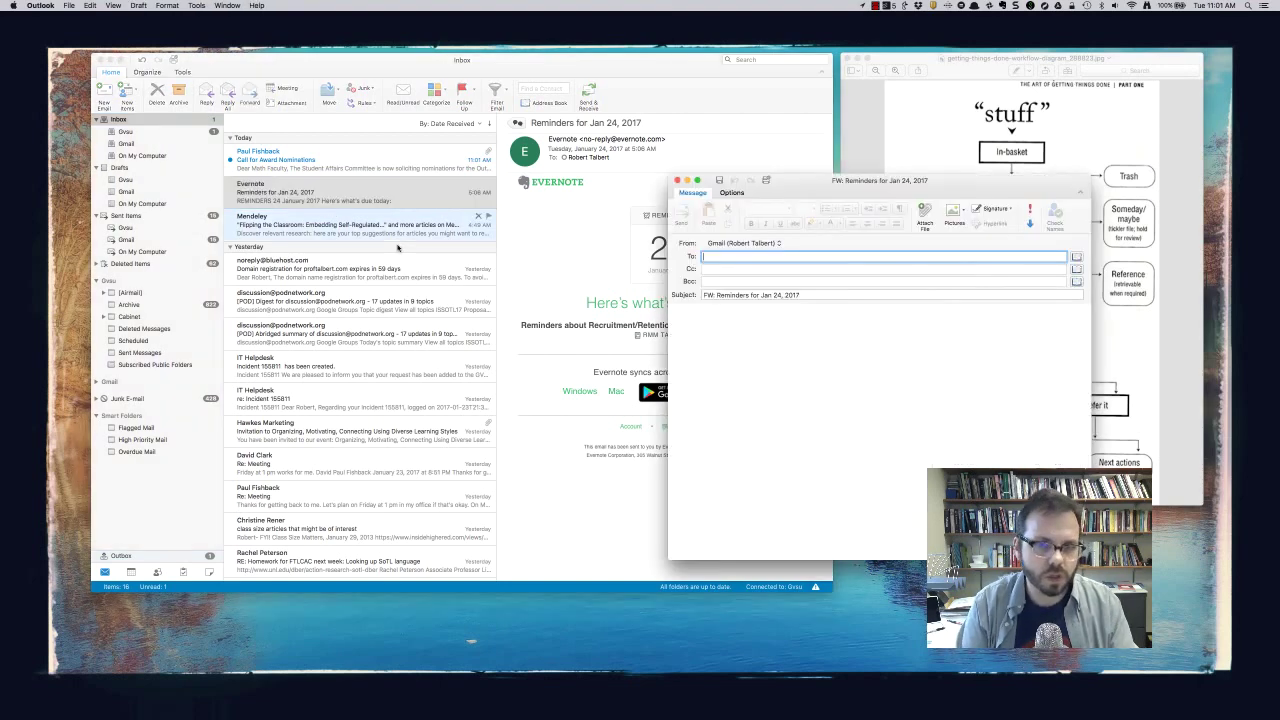
type("tod")
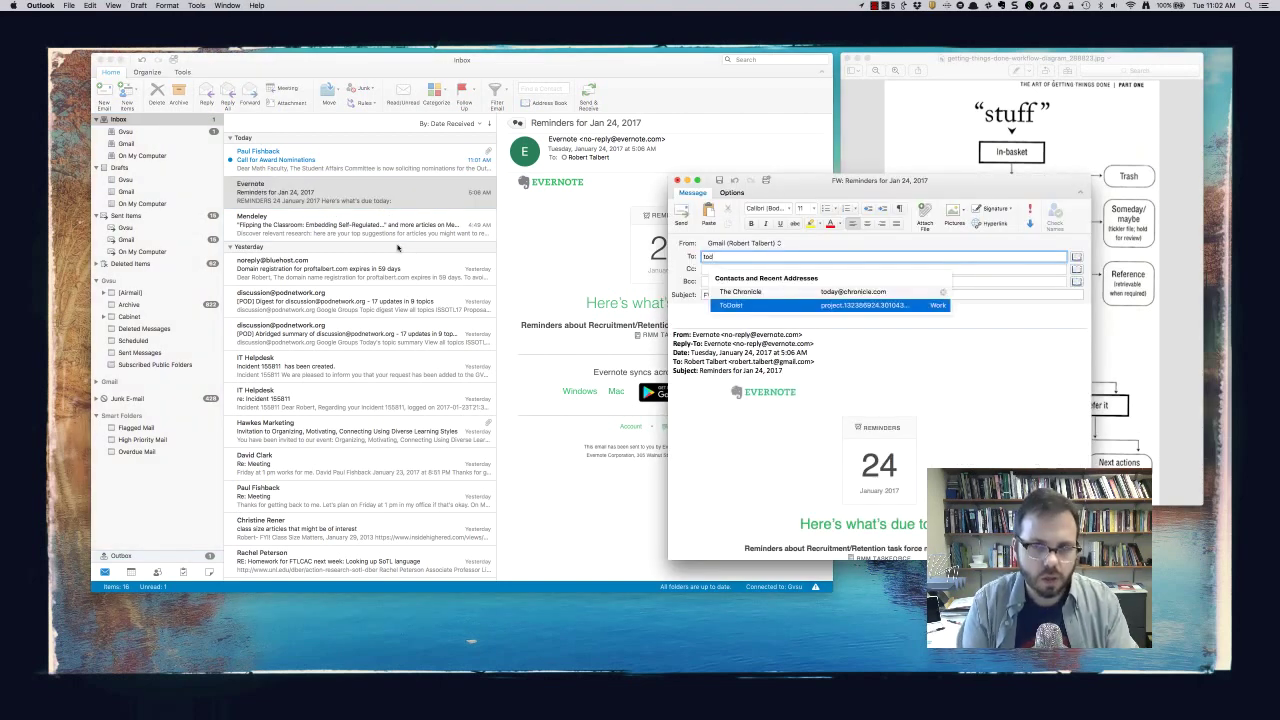
key("Tab")
key("Tab")
key("Right")
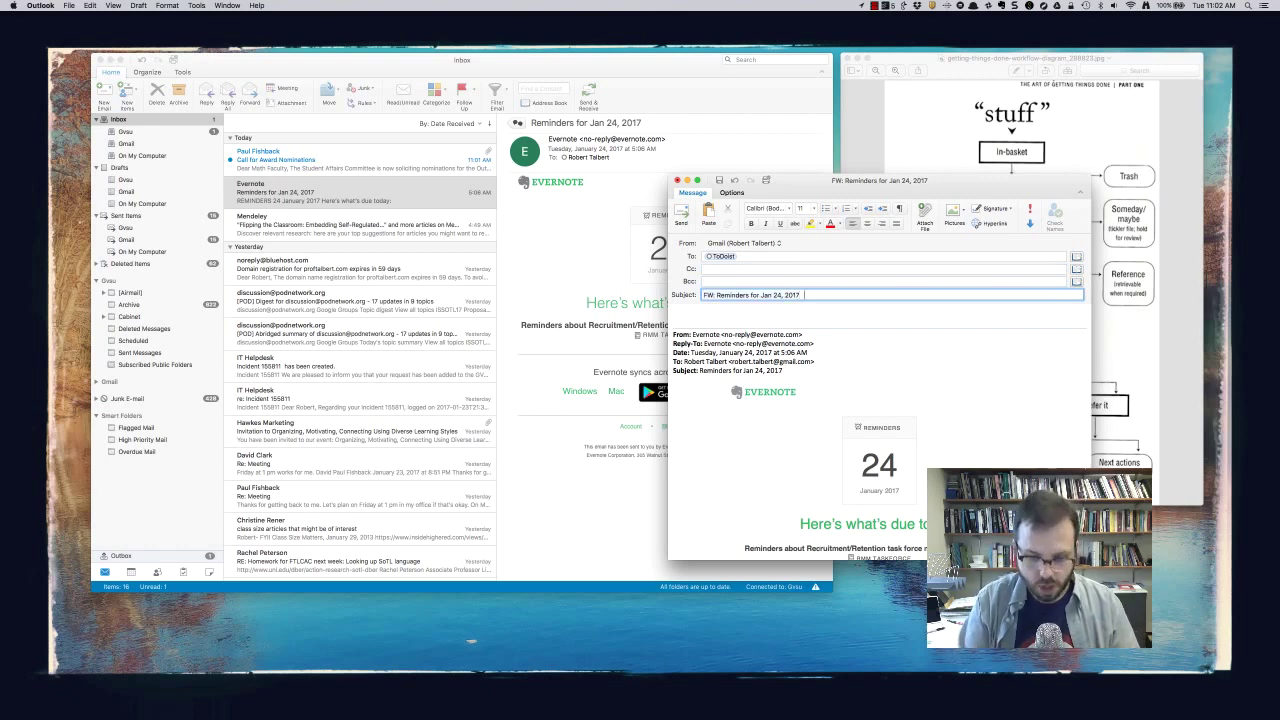
type("<date")
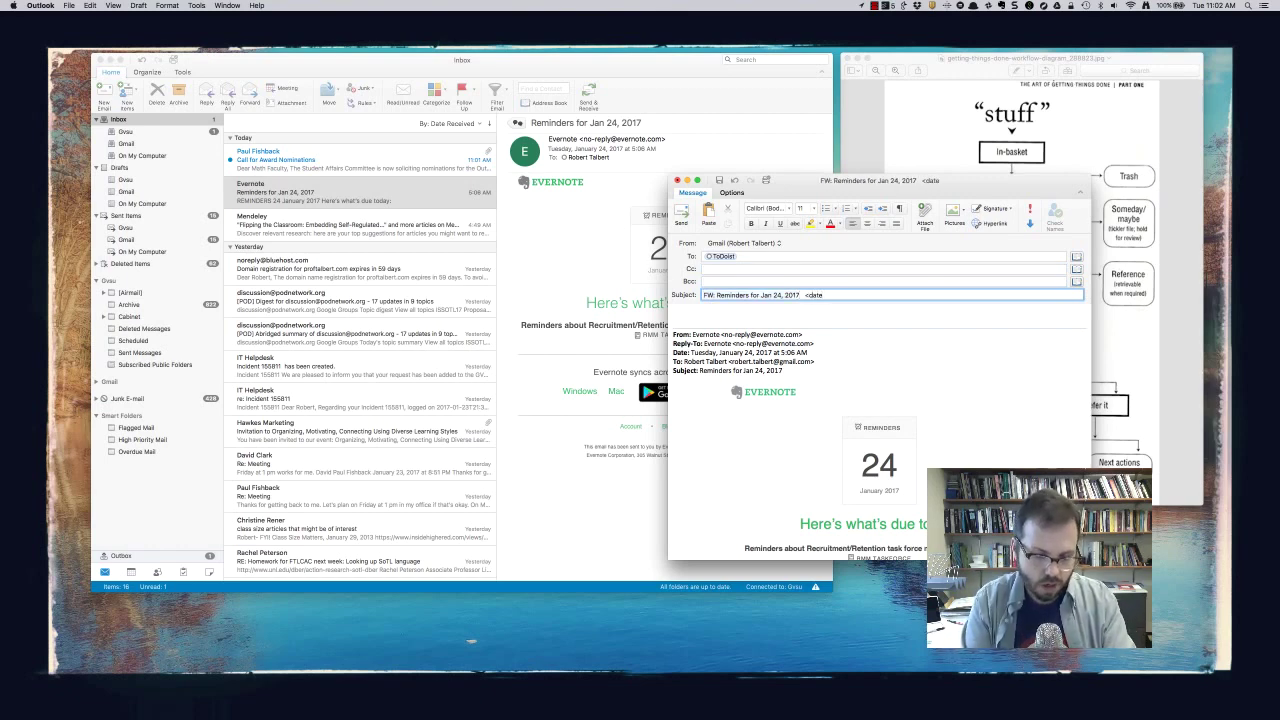
type(" tomorrow 9a,>")
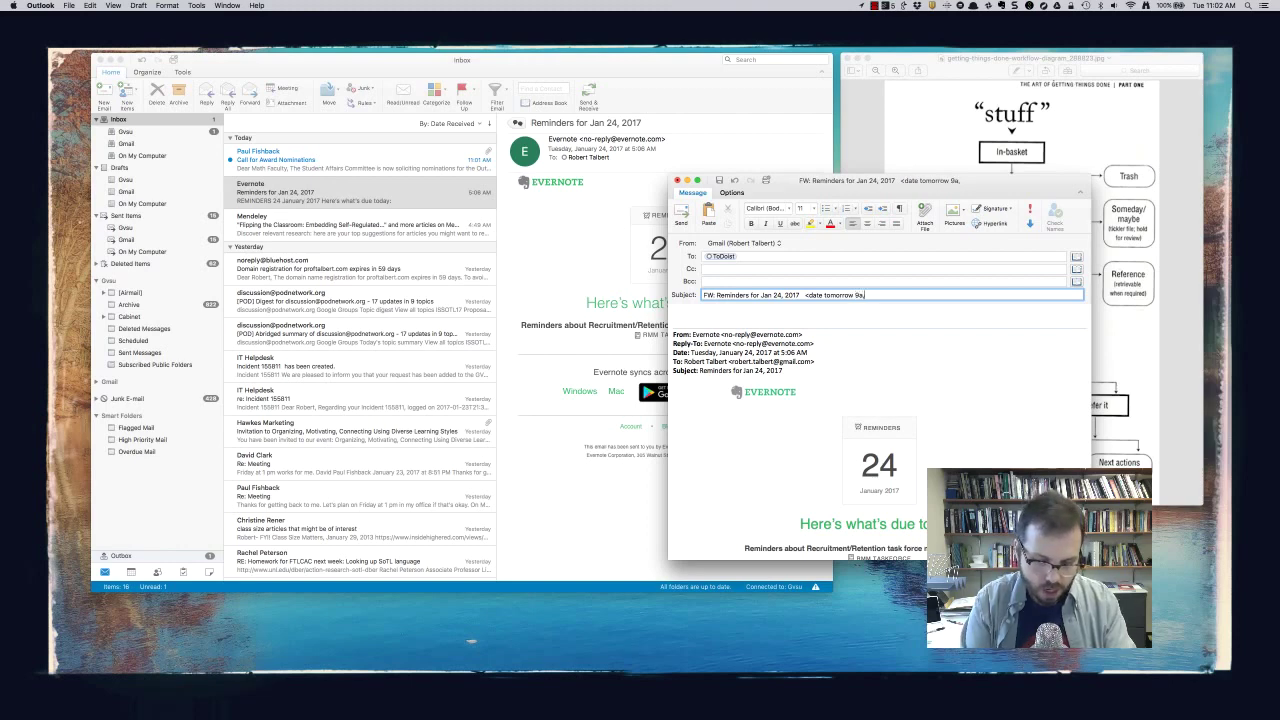
key("BackSpace")
key("BackSpace")
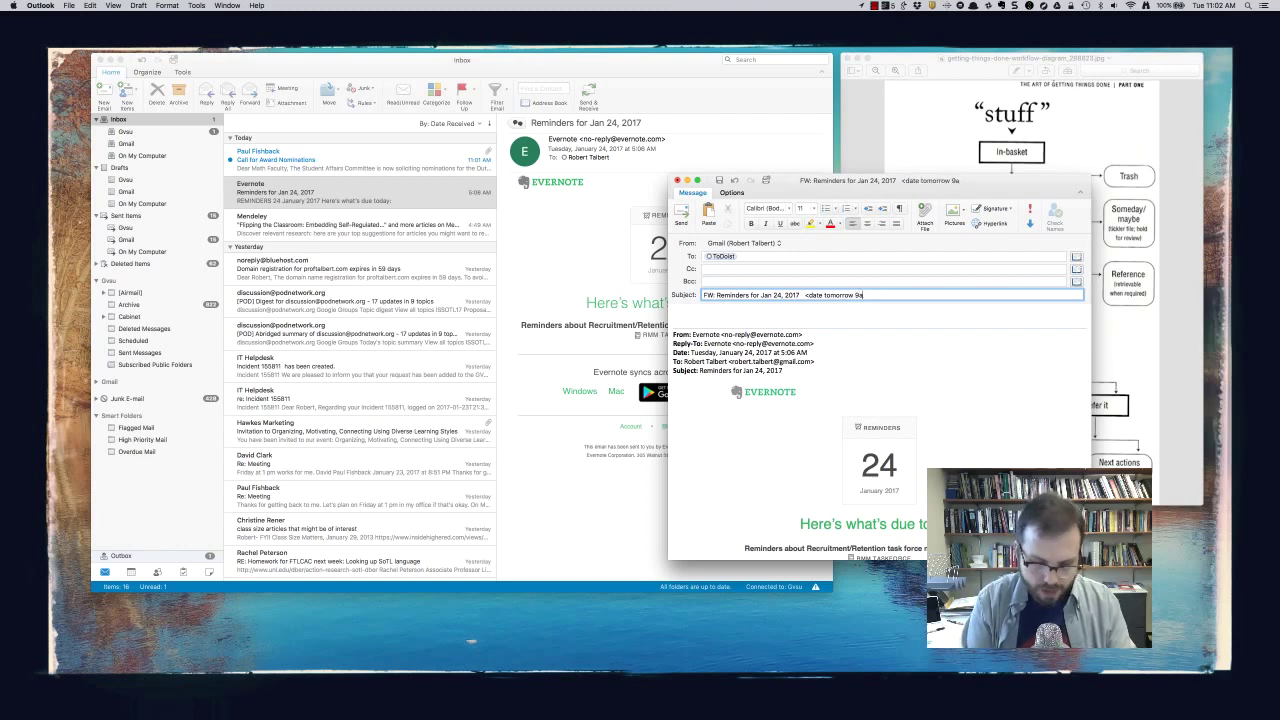
type("m>")
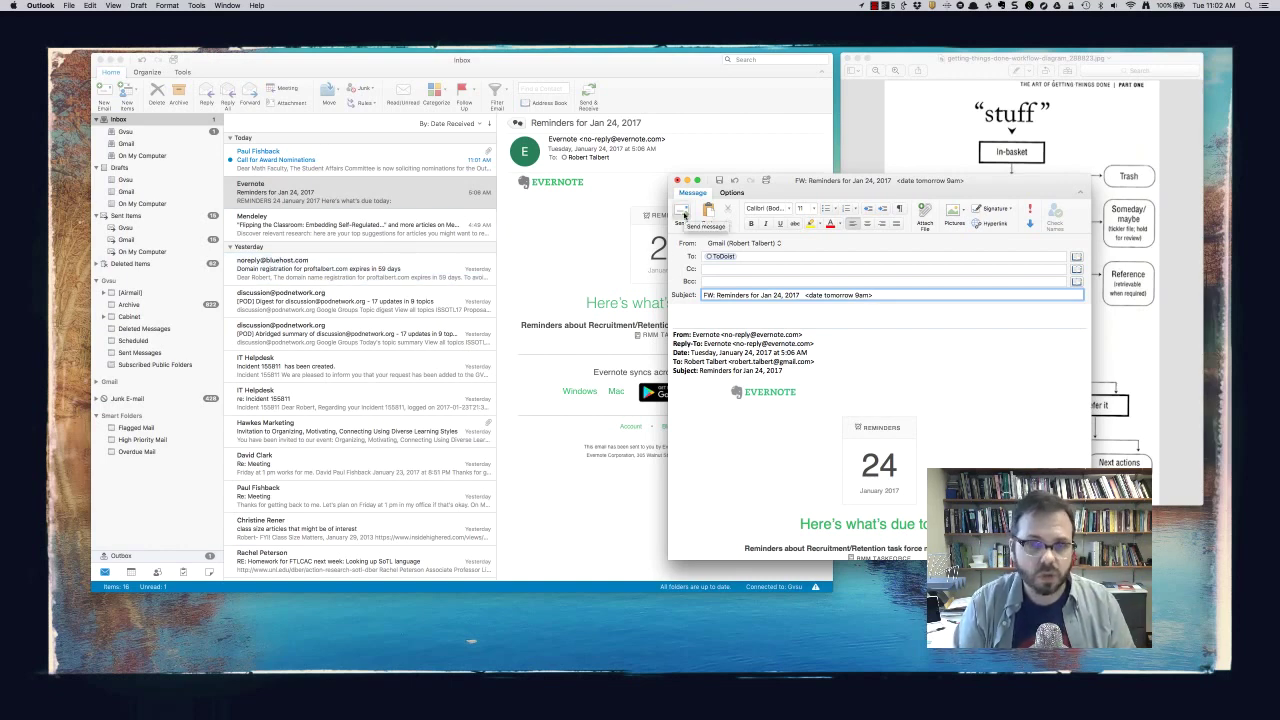
left_click(684, 214)
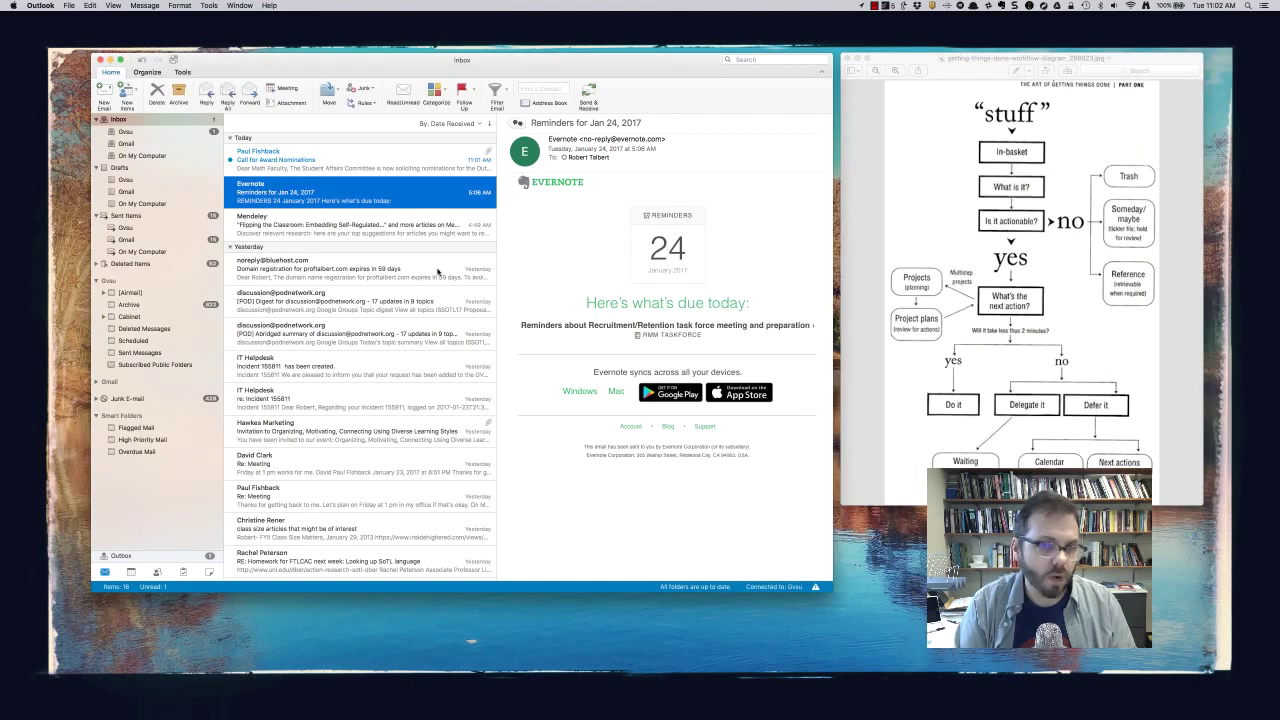
key("Delete")
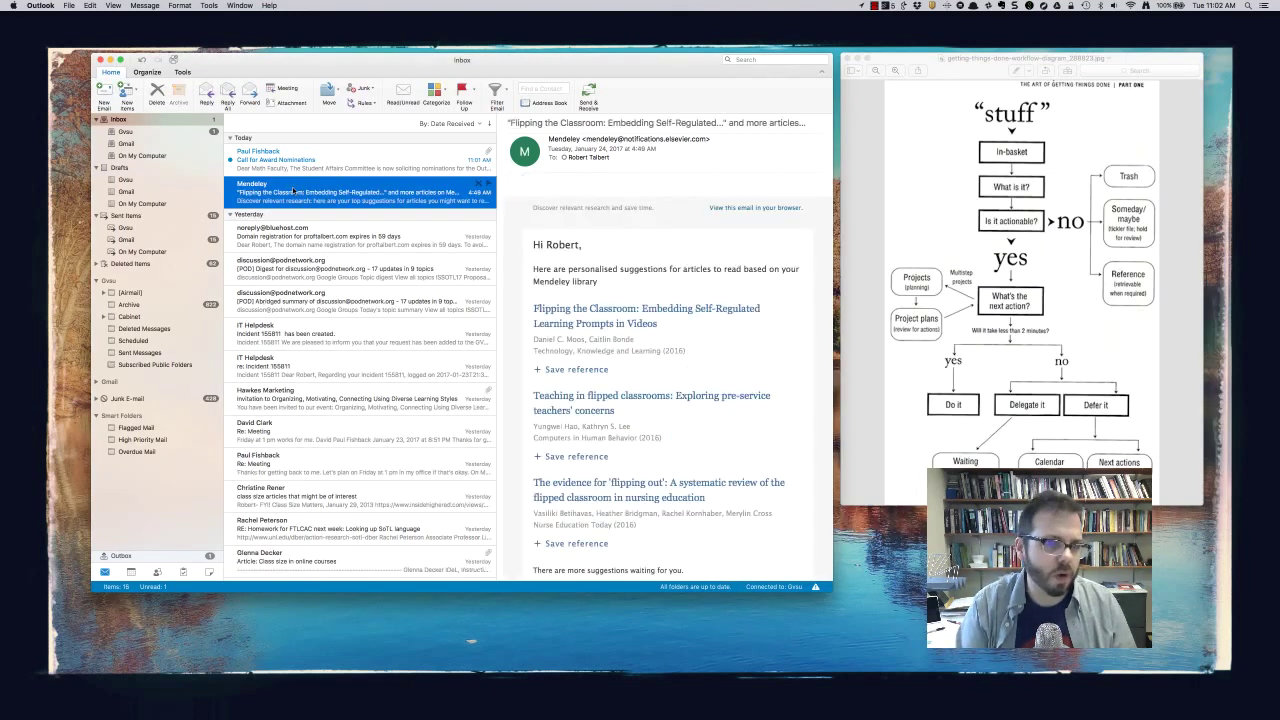
Forward the new Call for Award Nominations email with its attachment to the Evernote contact, and delete the original.
key("Up")
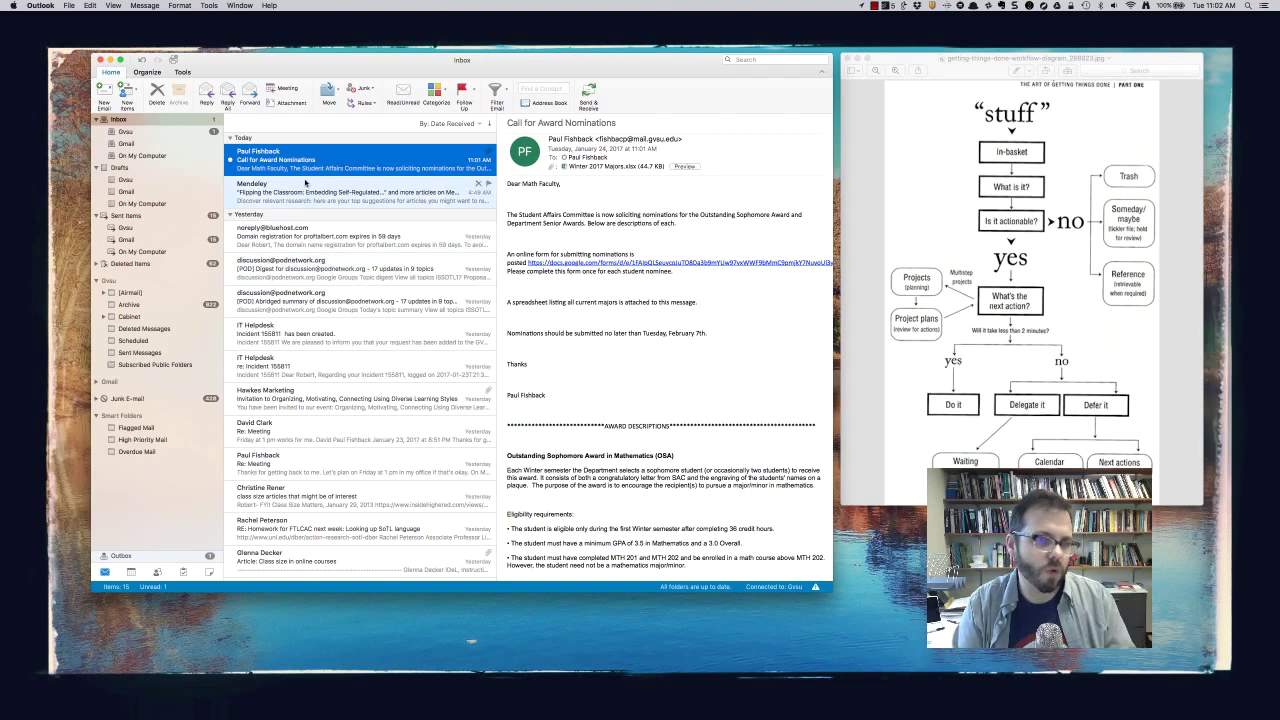
left_click(250, 96)
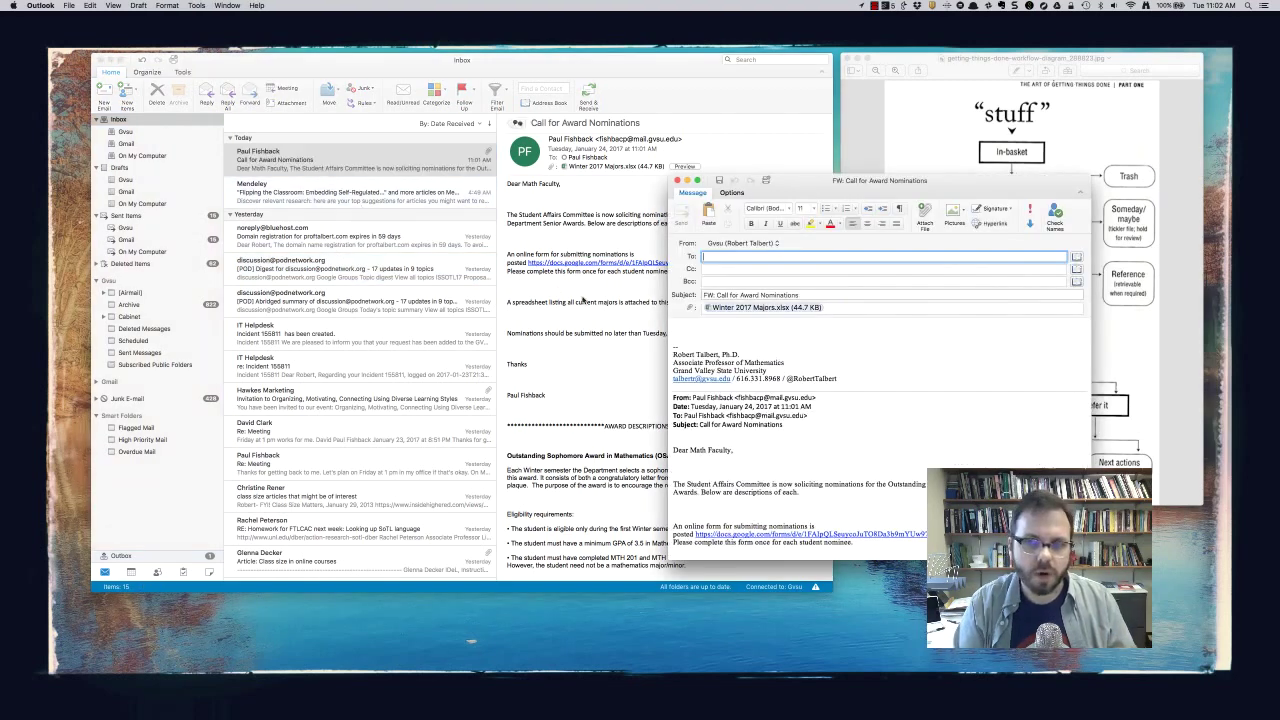
type("evernote")
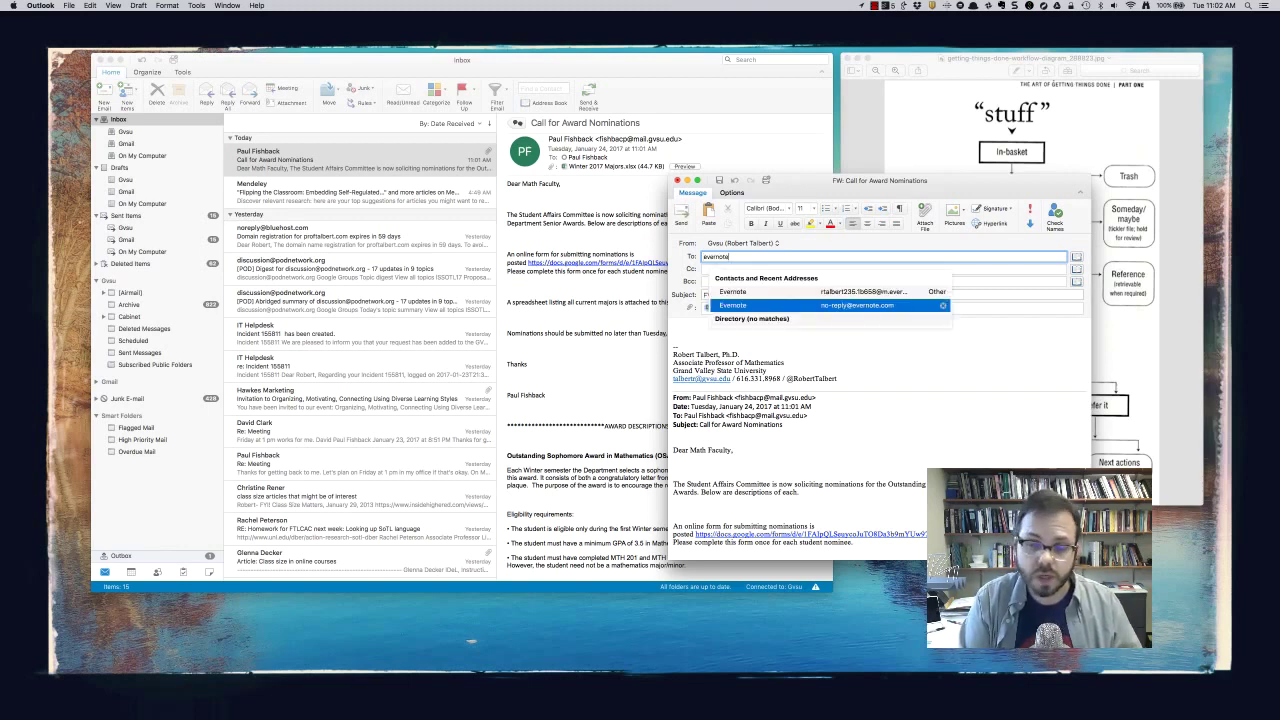
key("Return")
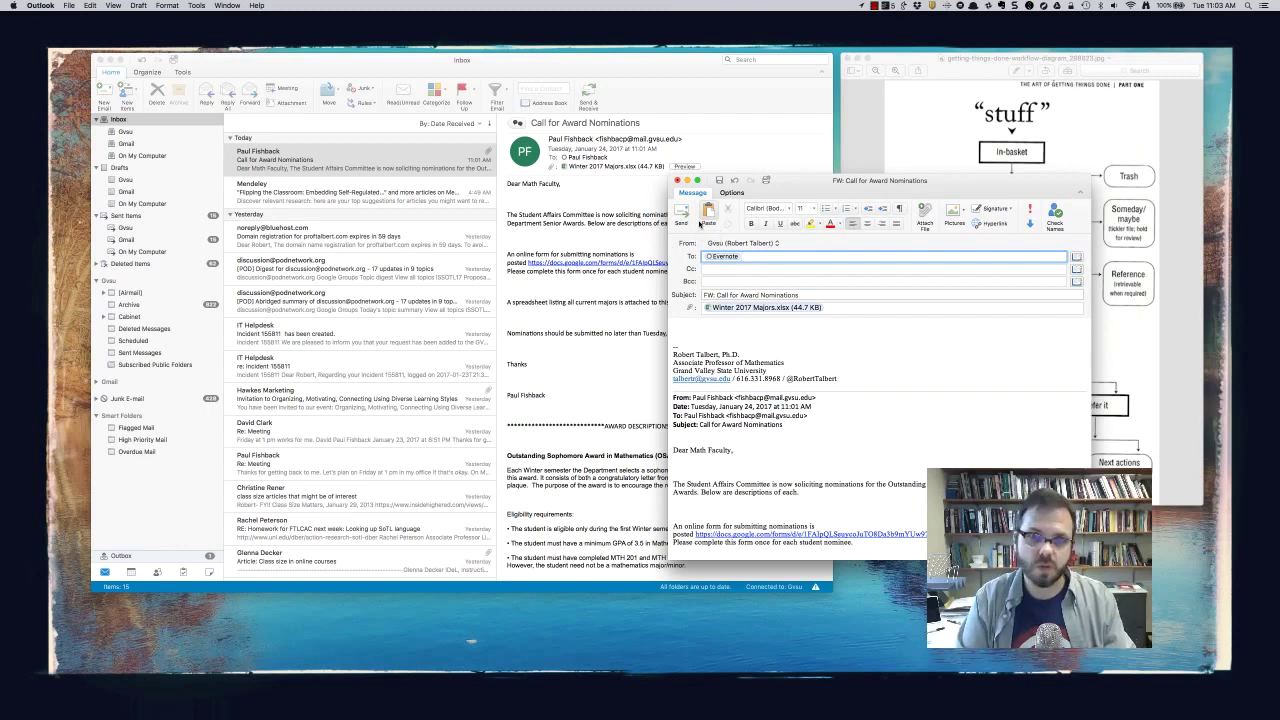
left_click(681, 213)
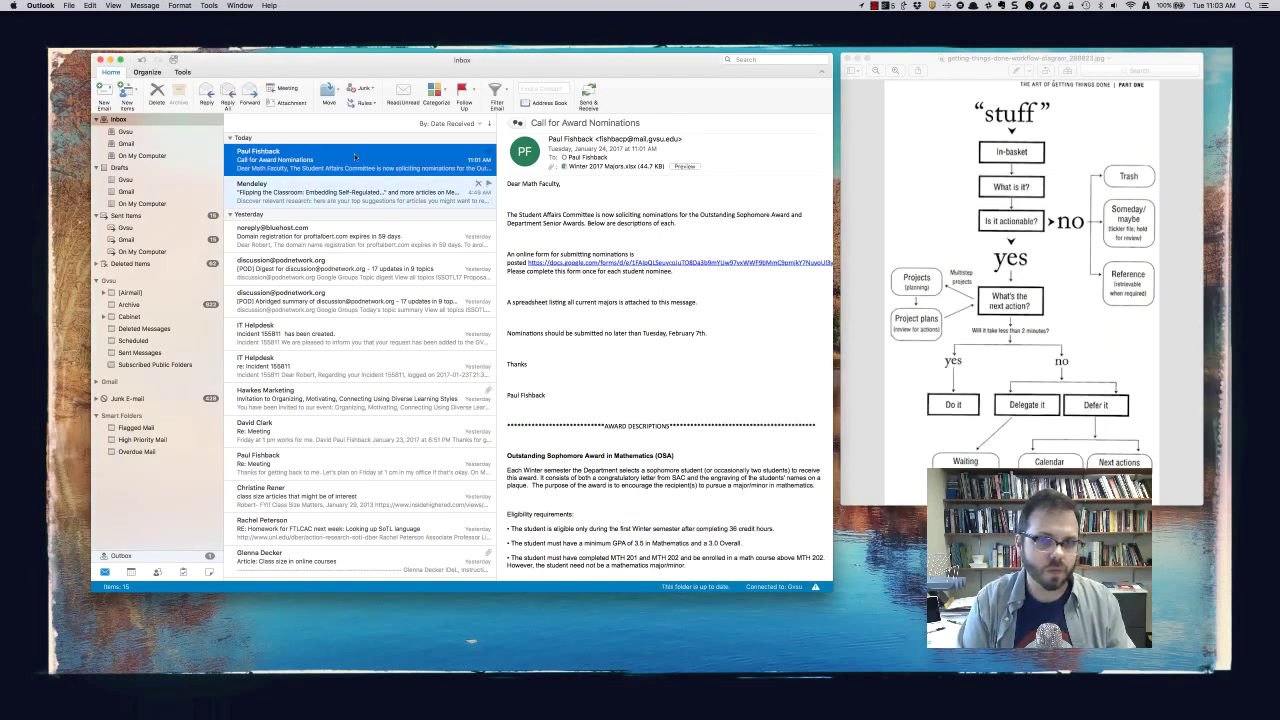
key("Delete")
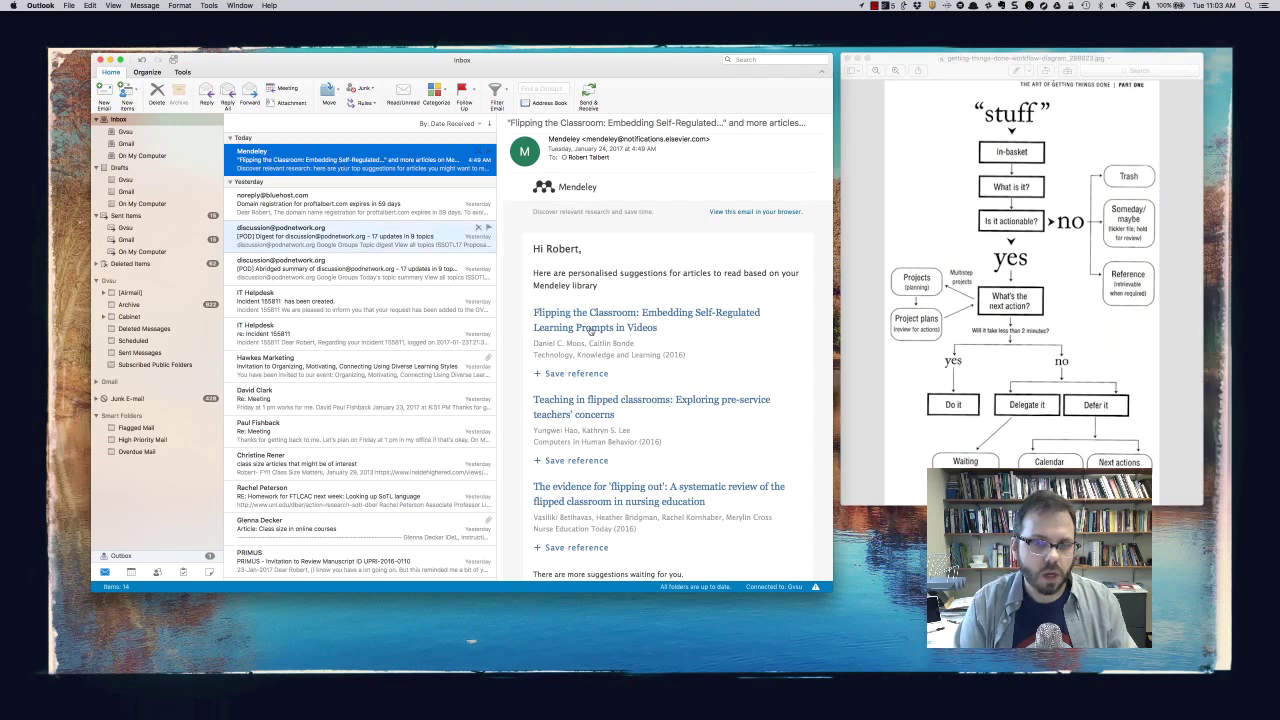
Skim the article suggestions in the Mendeley email and delete the message.
scroll(660, 385, "down", 2)
scroll(660, 385, "down", 4)
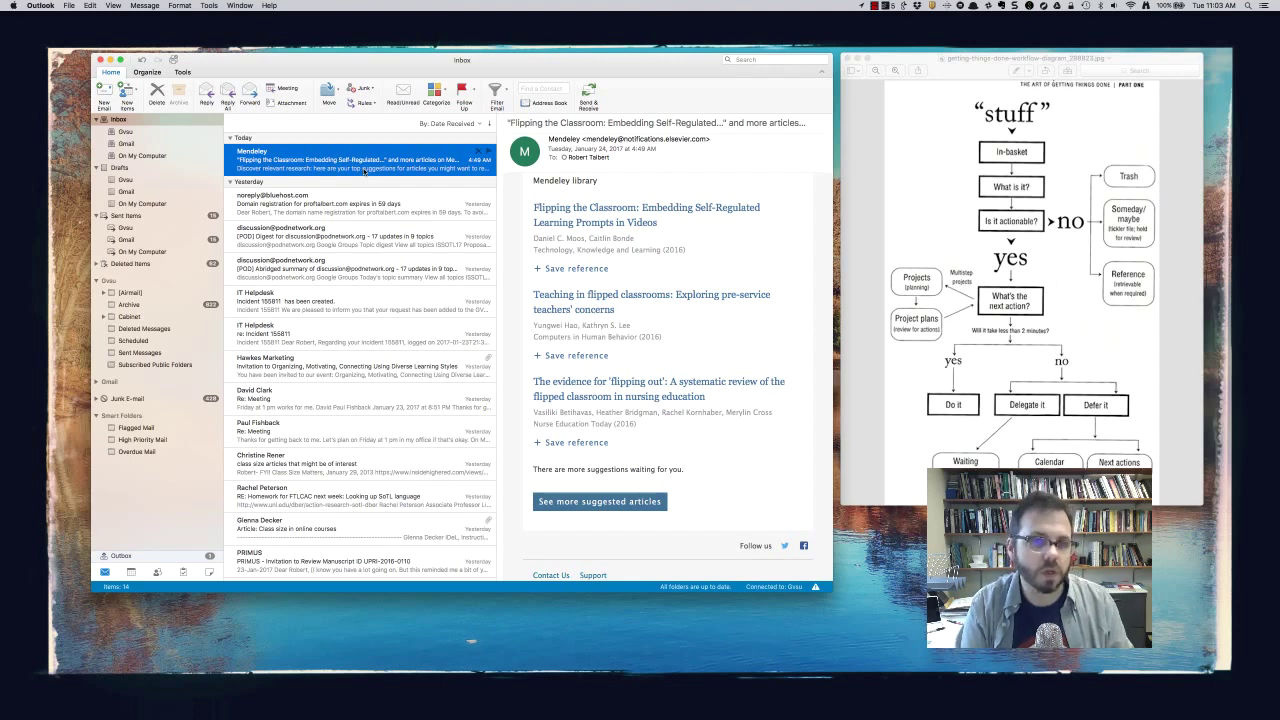
key("Delete")
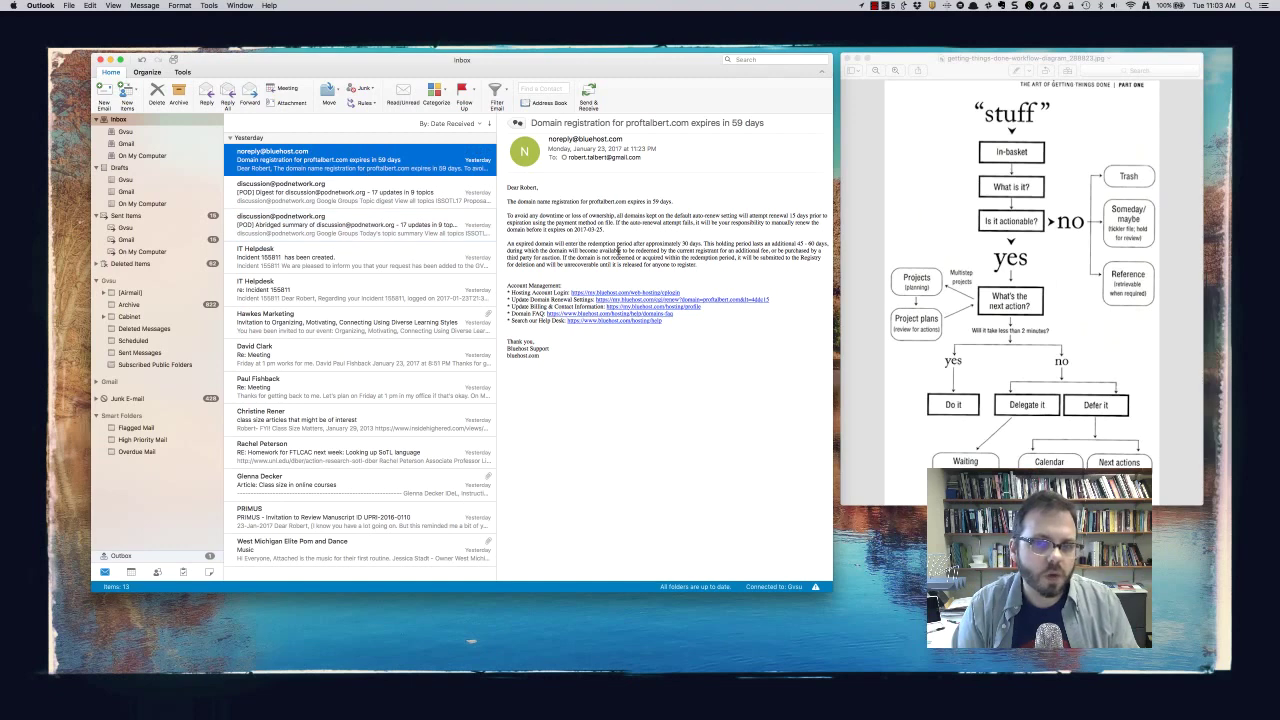
Forward the Bluehost domain registration expiry email to the ToDoist contact with its subject kept, and delete the original.
left_click(249, 95)
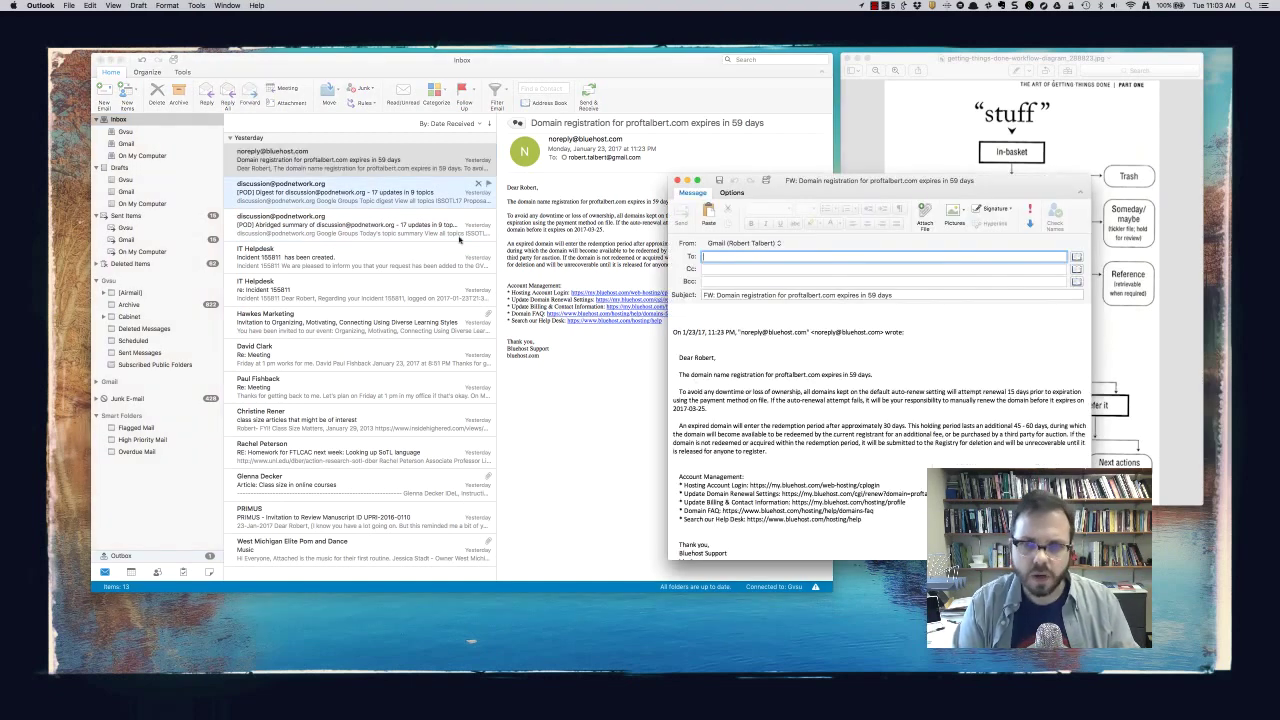
type("todoist")
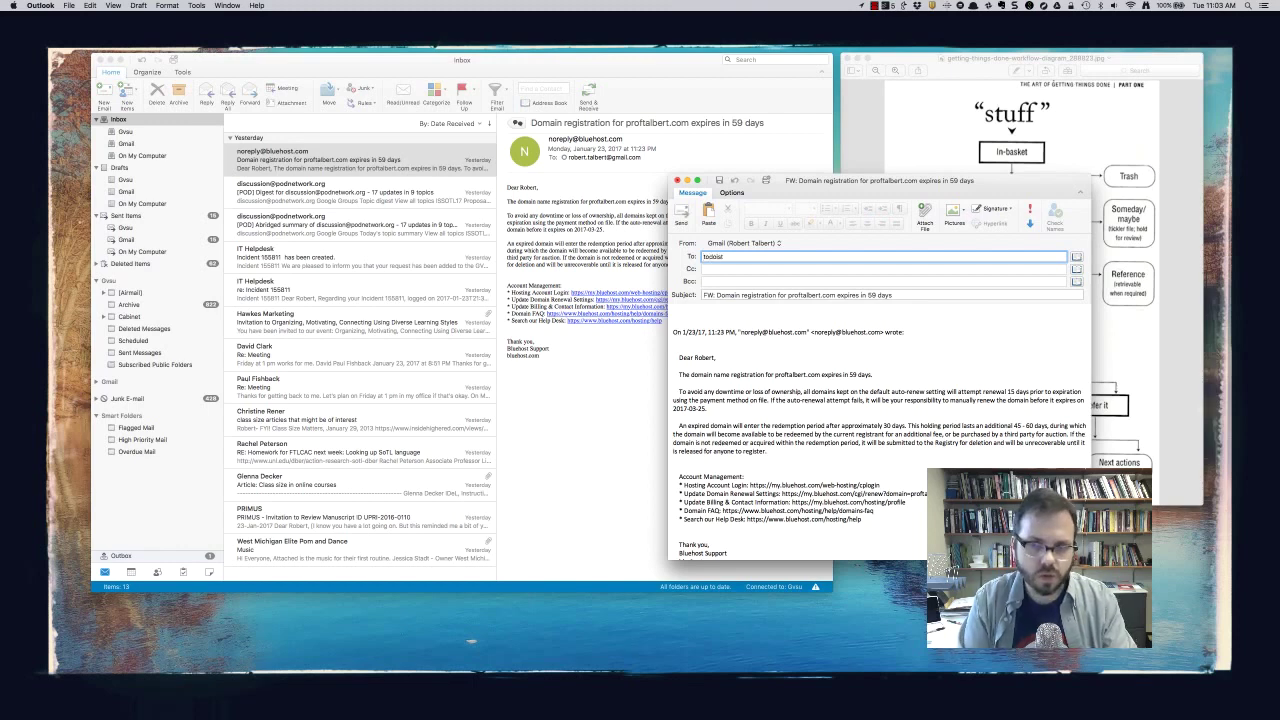
key("Return")
key("Tab")
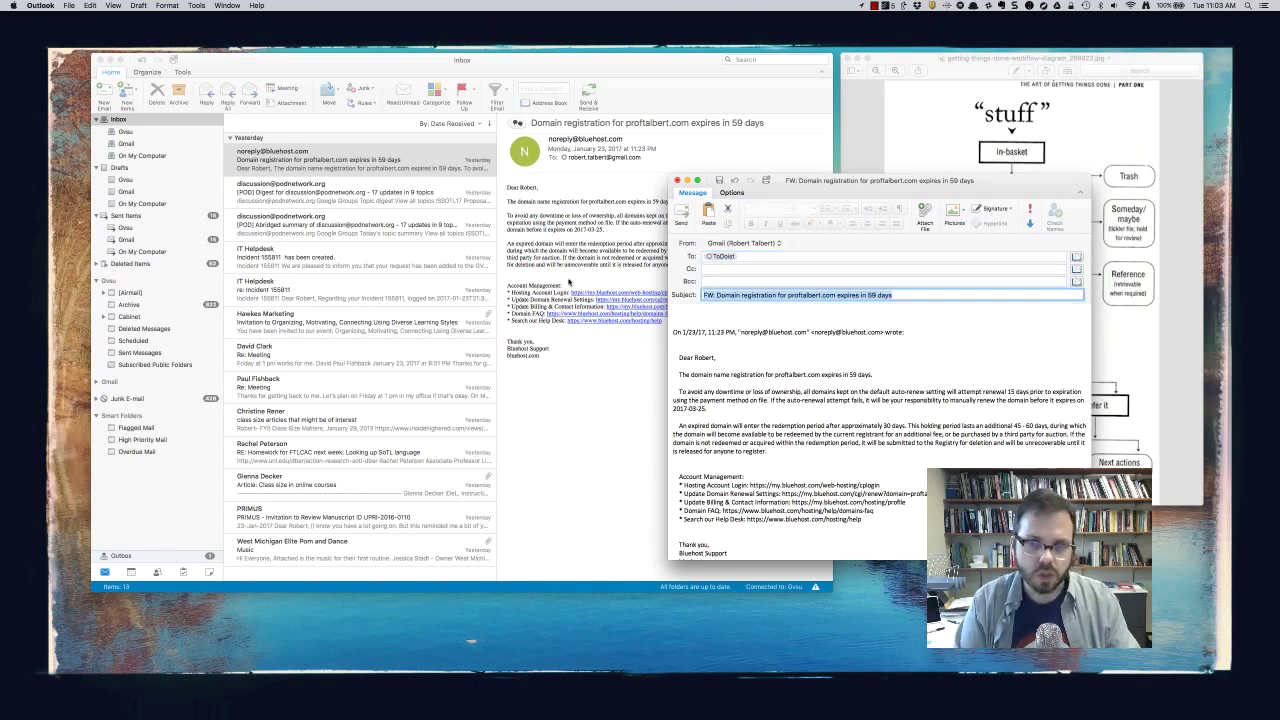
left_click(681, 213)
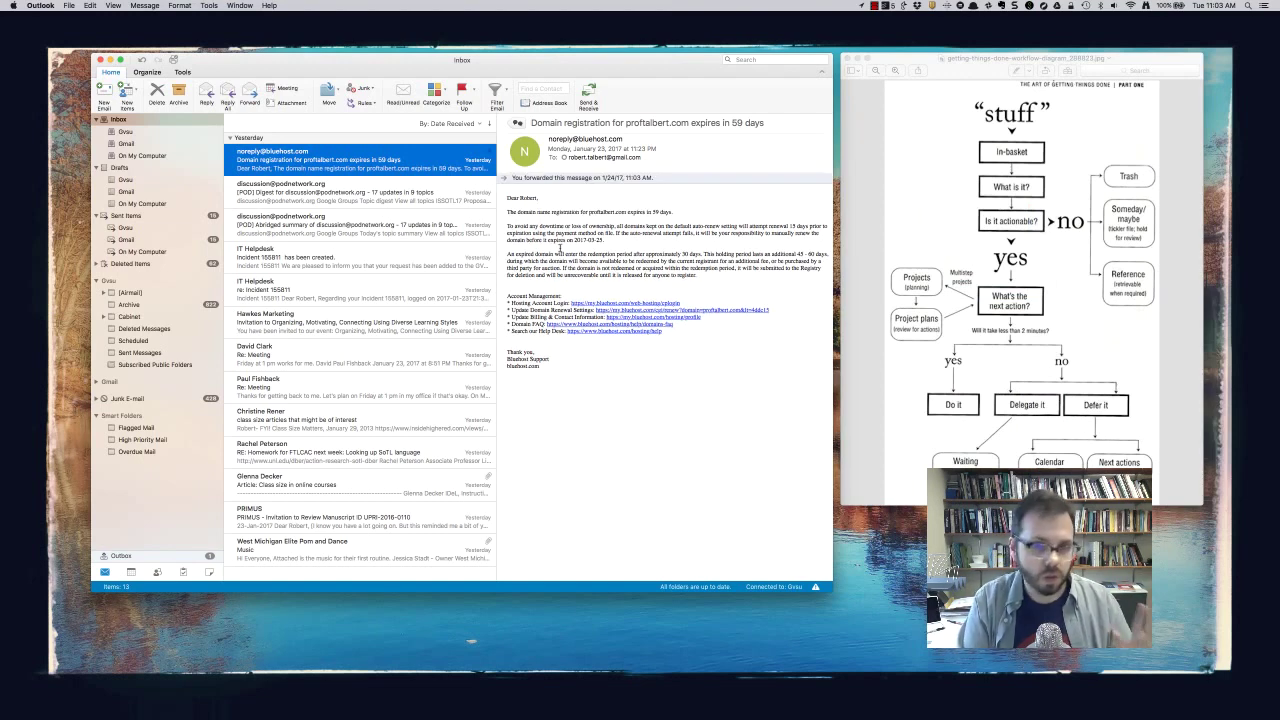
key("Delete")
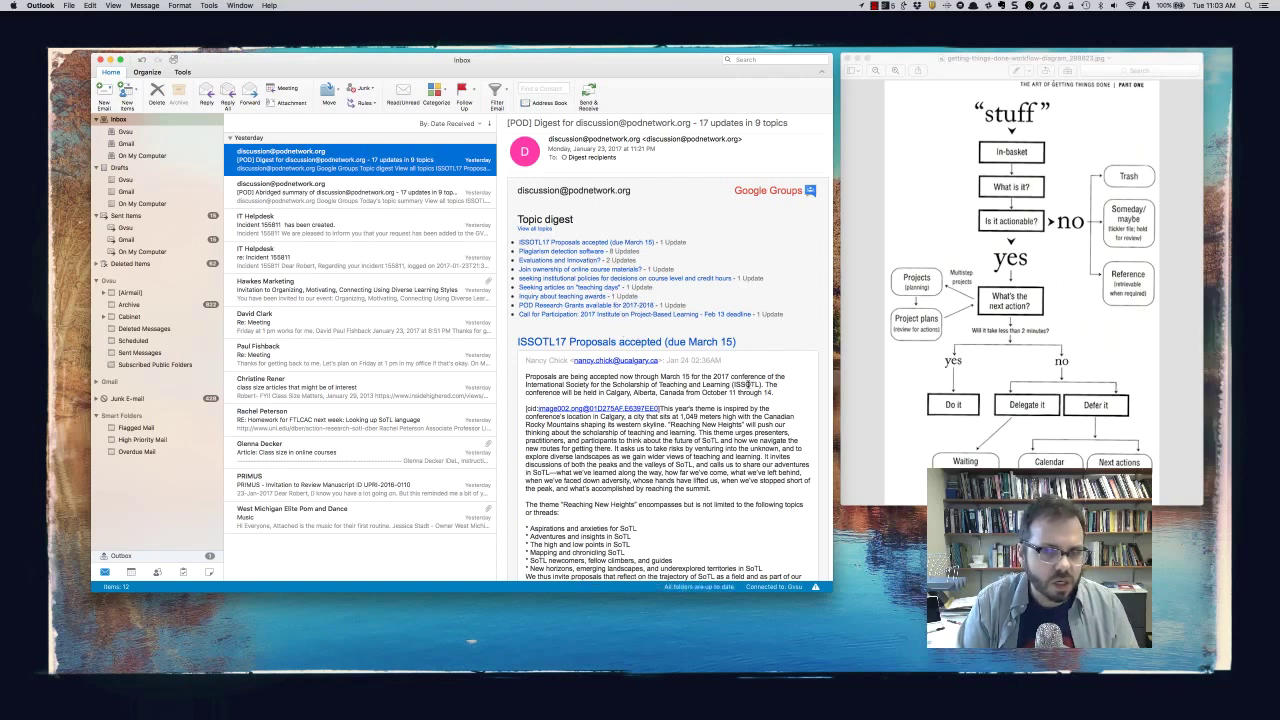
Skim the [POD] Digest email, forward it to the ToDoist contact with its subject kept, and delete the original.
scroll(748, 385, "down", 3)
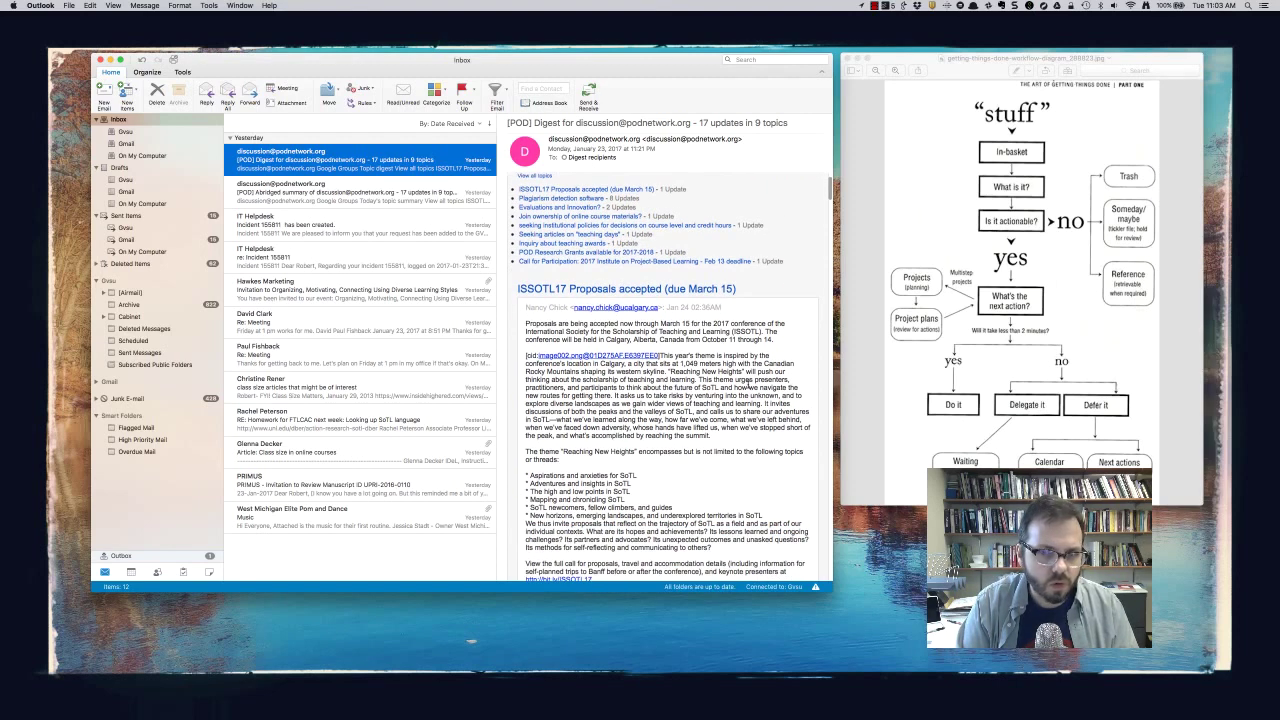
scroll(748, 385, "up", 3)
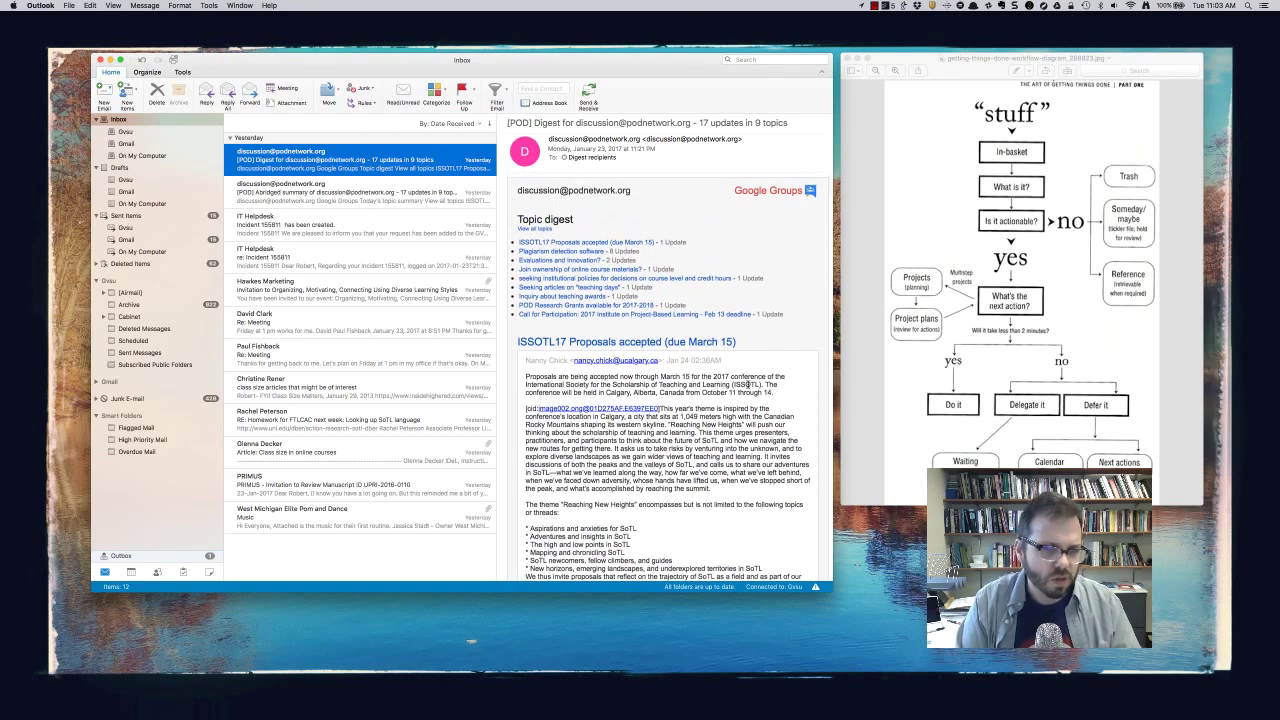
left_click(251, 93)
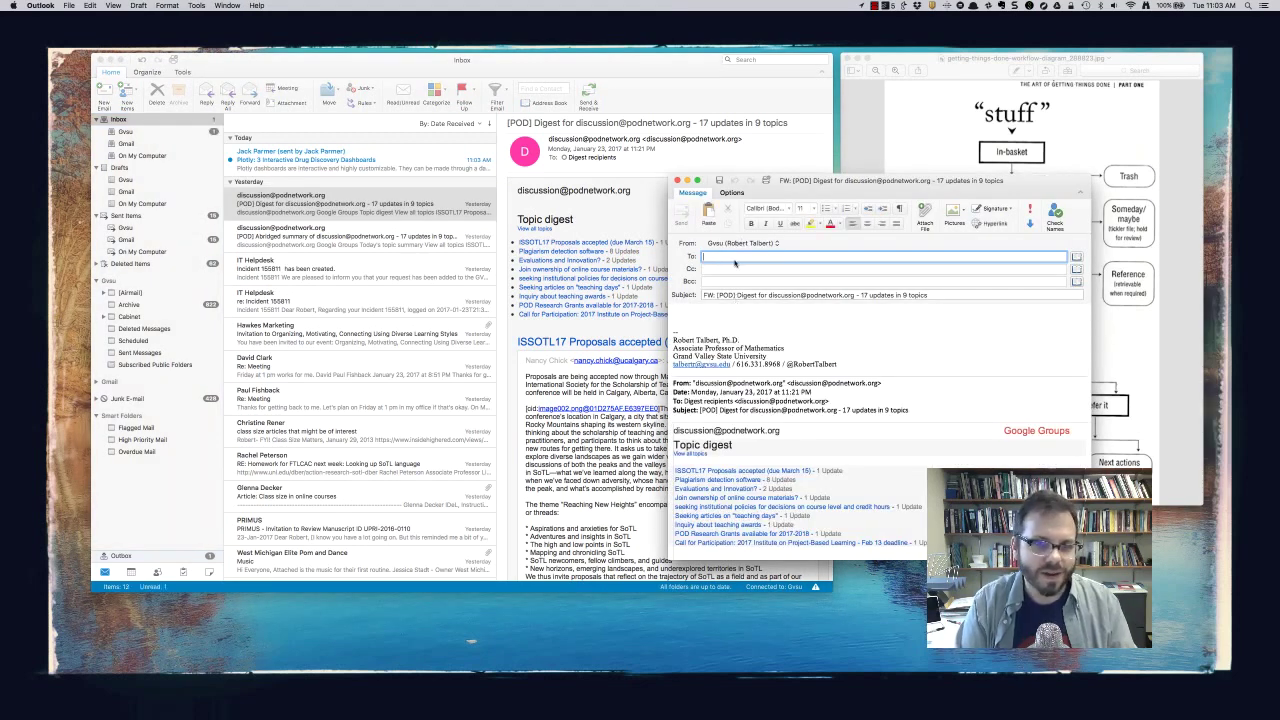
type("todo")
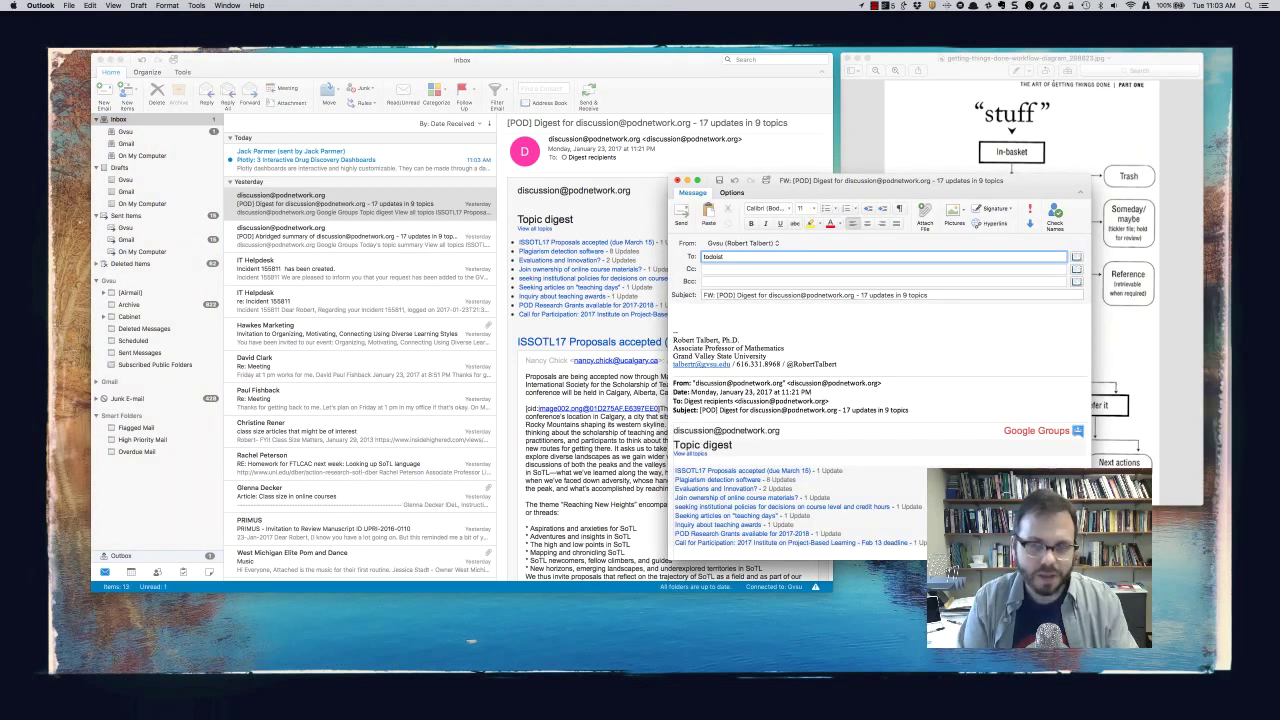
type("ist")
key("Return")
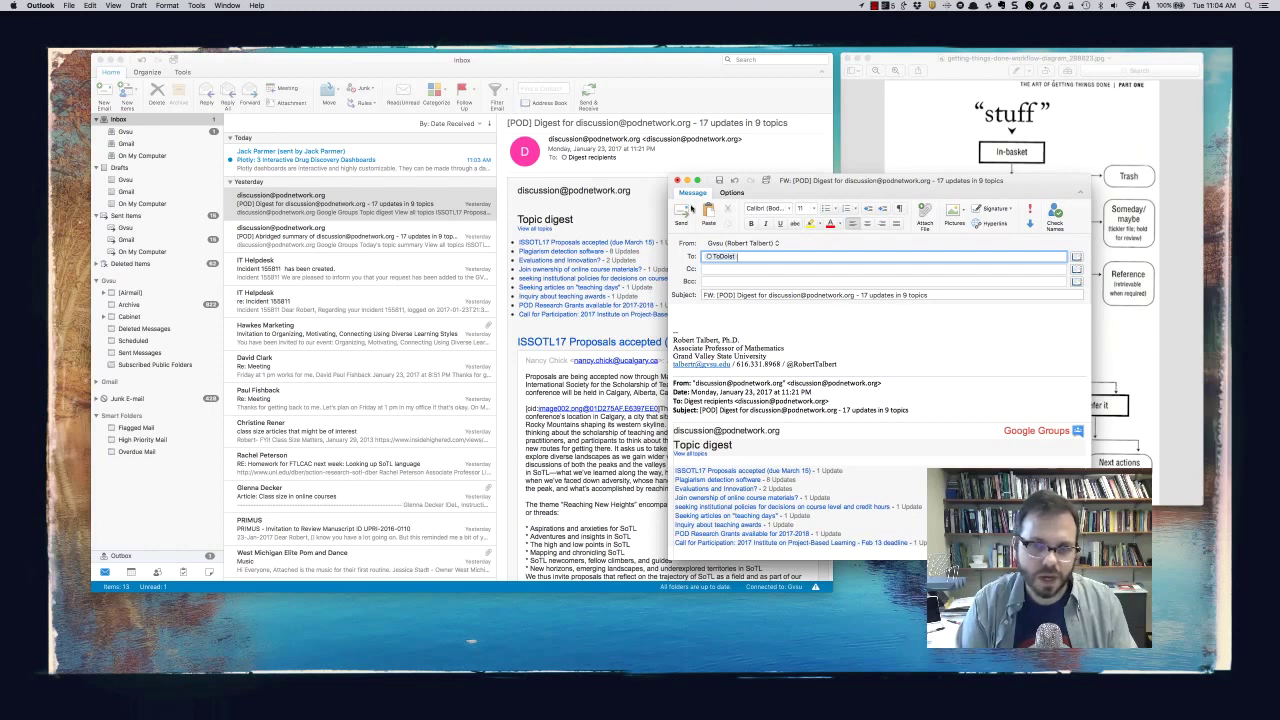
key("super+Return")
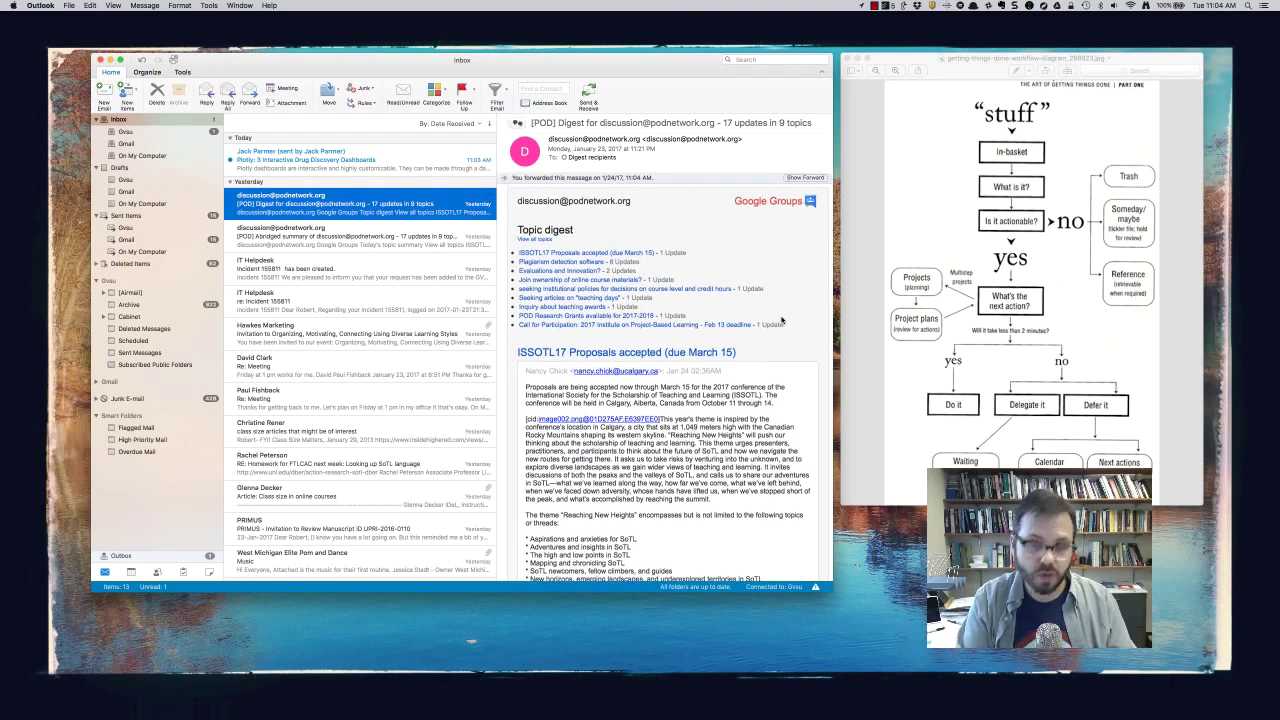
key("Delete")
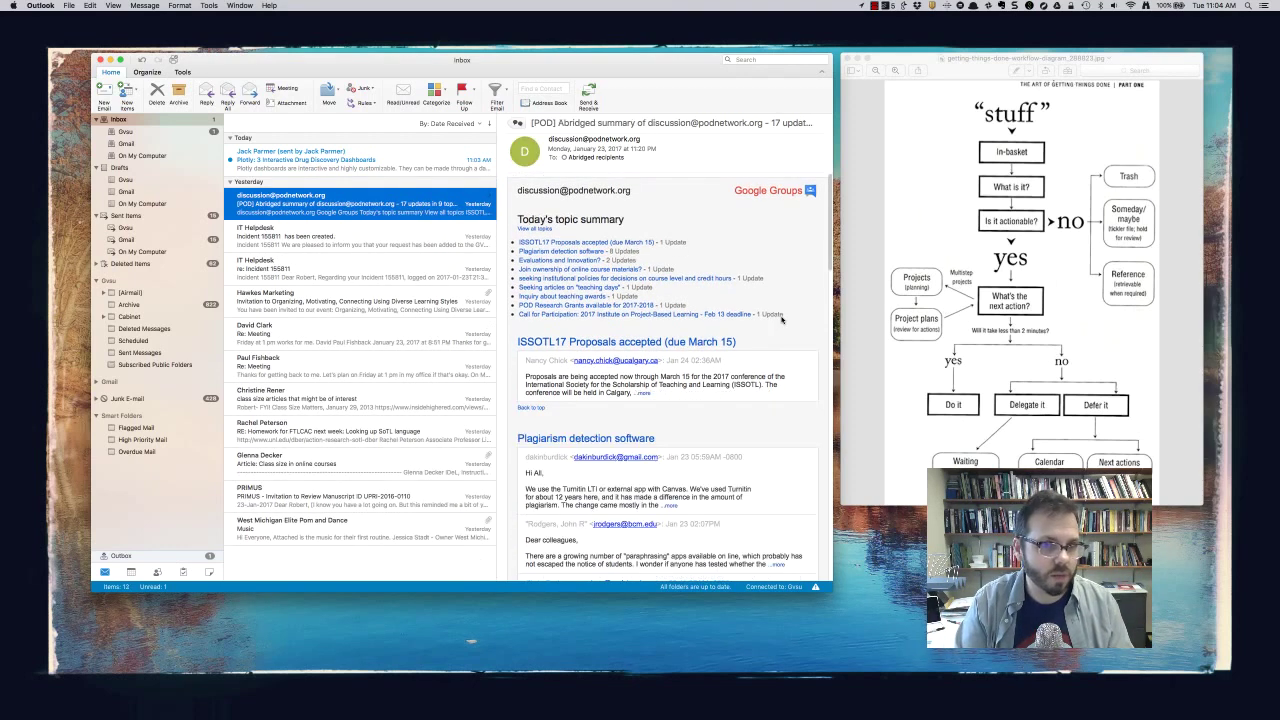
Skim the Plotly email about interactive drug discovery dashboards and delete the message.
key("Up")
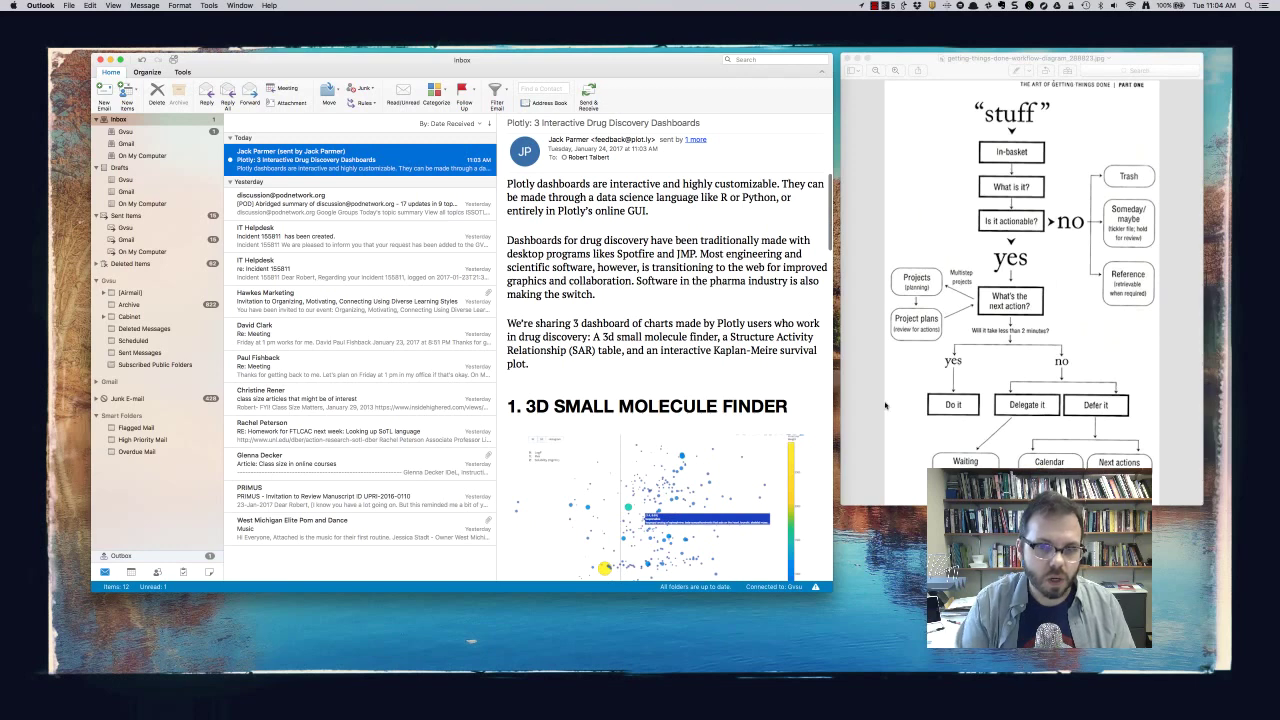
scroll(703, 370, "down", 5)
scroll(703, 370, "down", 15)
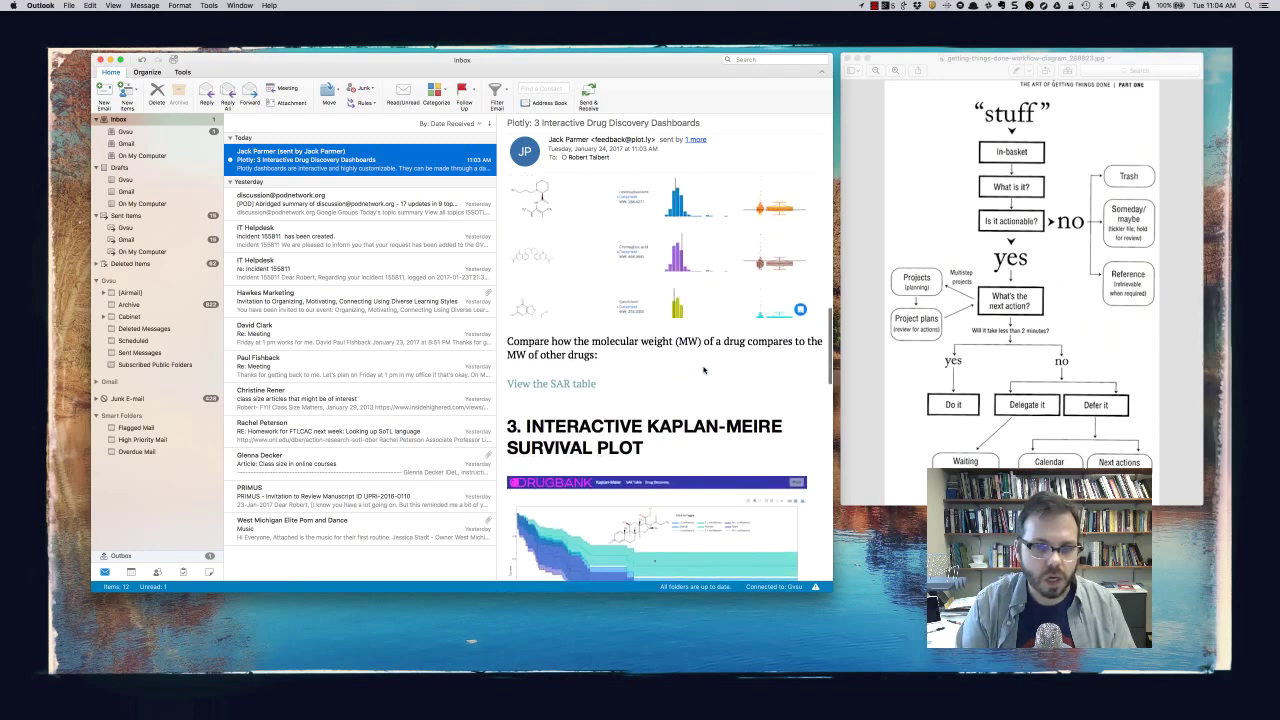
scroll(703, 370, "up", 10)
scroll(703, 370, "up", 6)
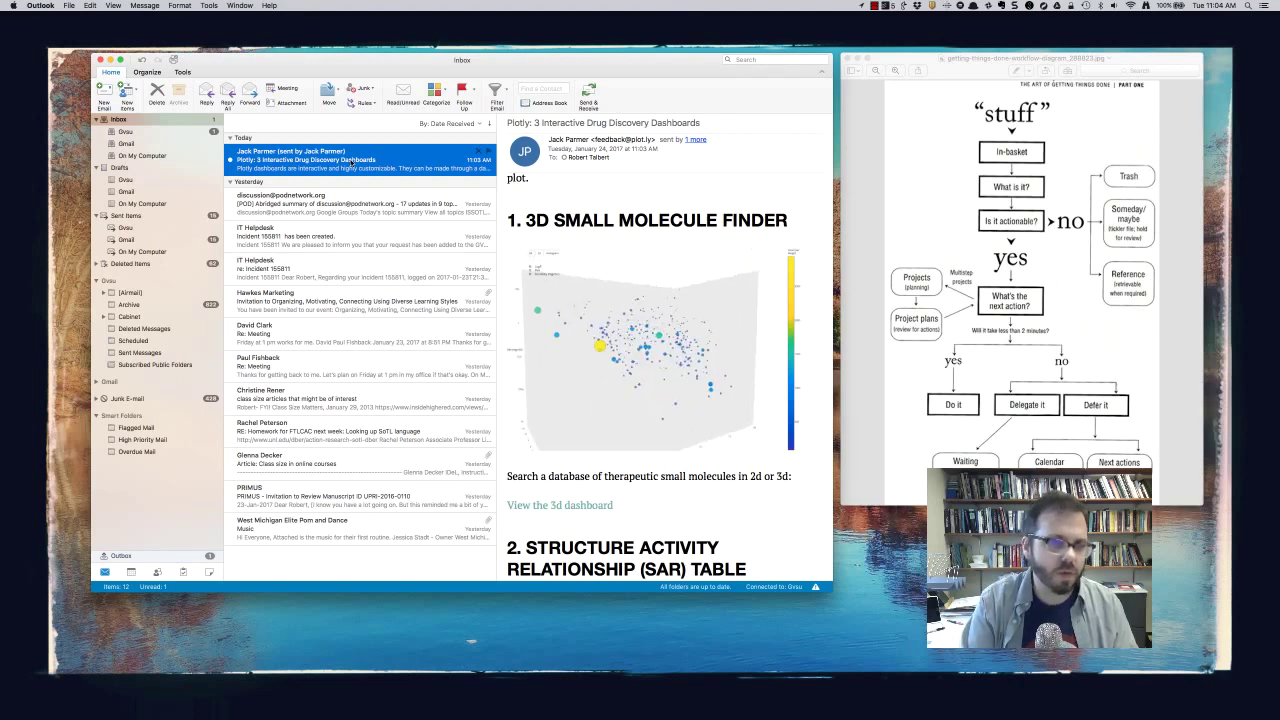
key("Delete")
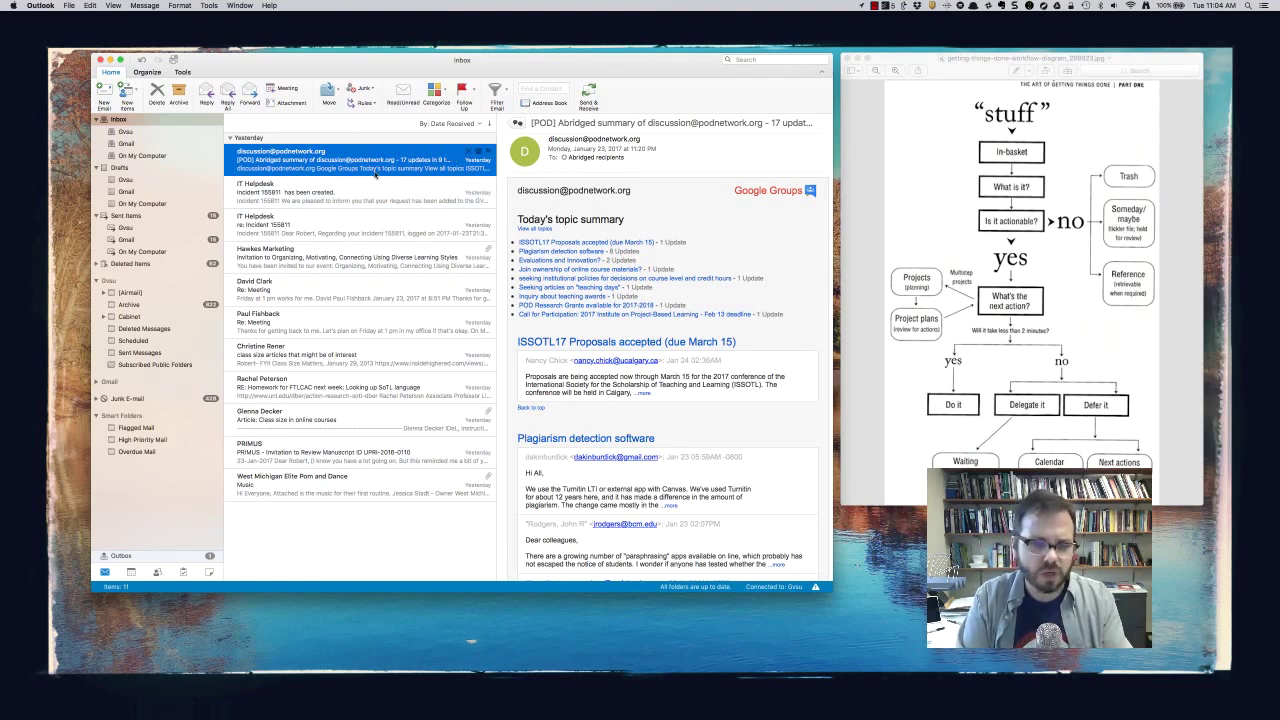
Delete the [POD] Abridged summary email and the IT Helpdesk notice that the incident has been created.
key("Delete")
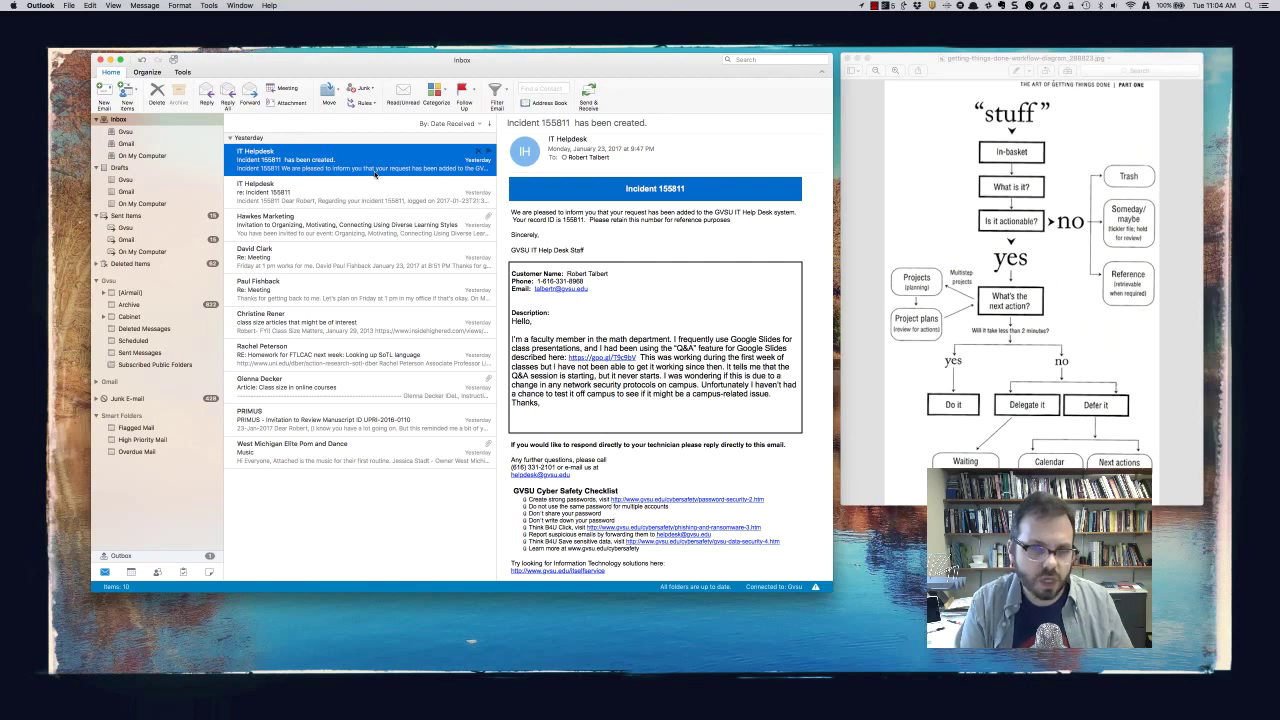
key("Delete")
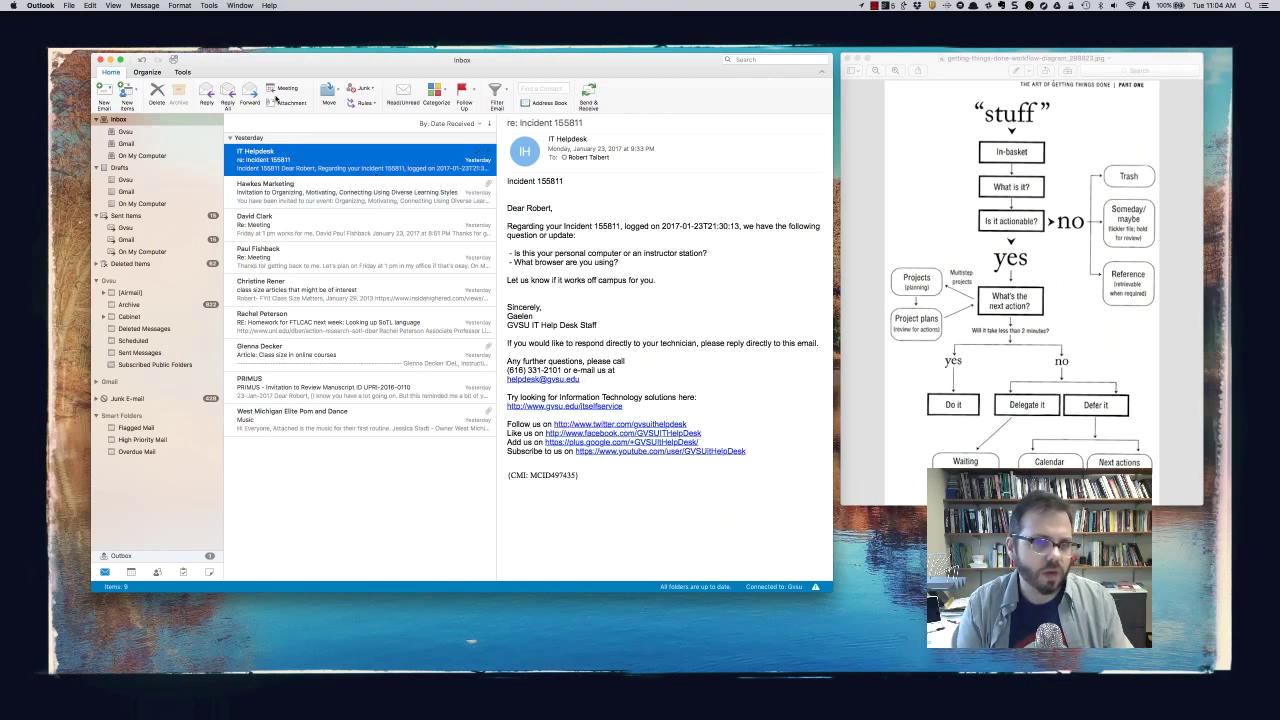
Forward the IT Helpdesk reply asking about the computer and browser to the ToDoist contact with its subject kept, and delete the original.
key("super+j")
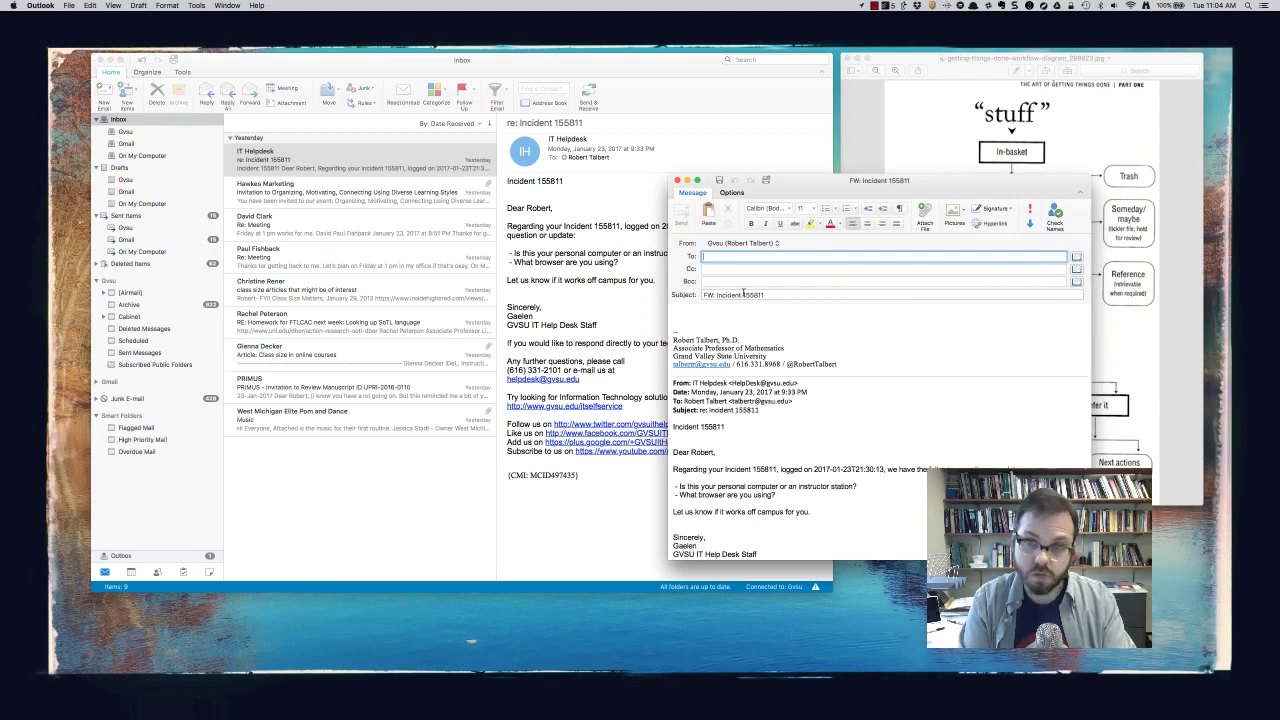
type("tod")
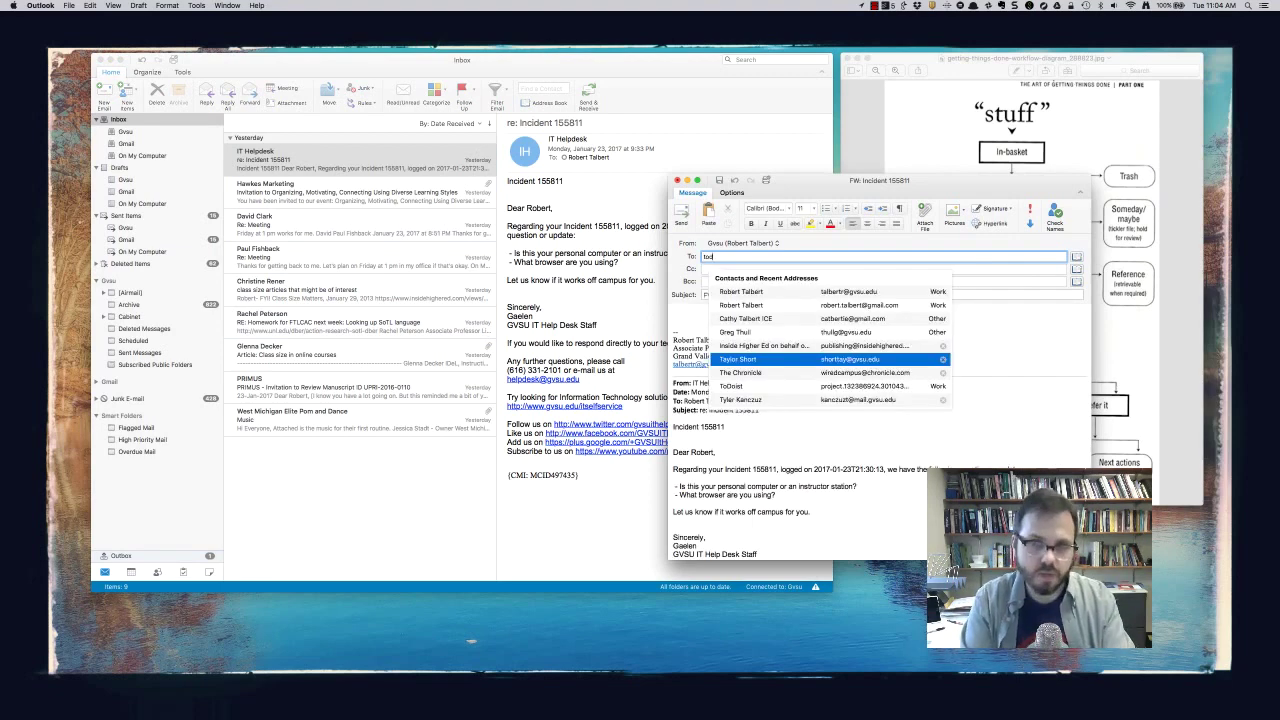
key("Return")
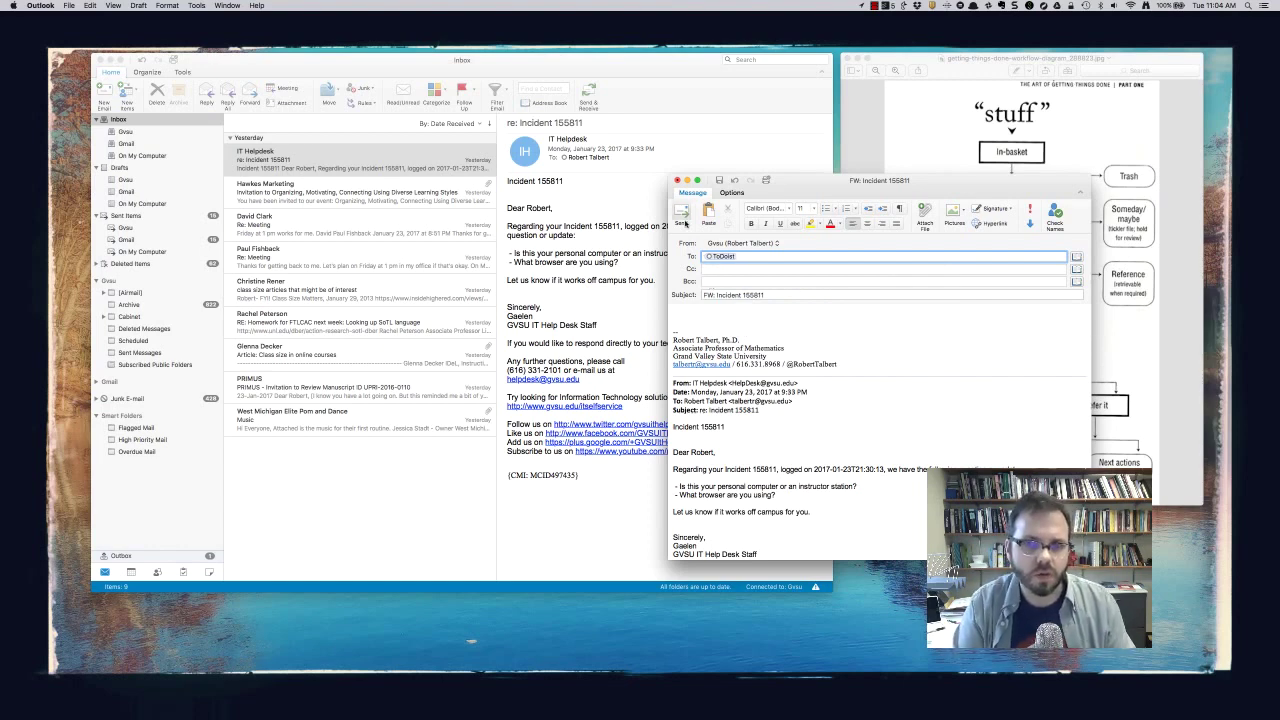
key("super+Return")
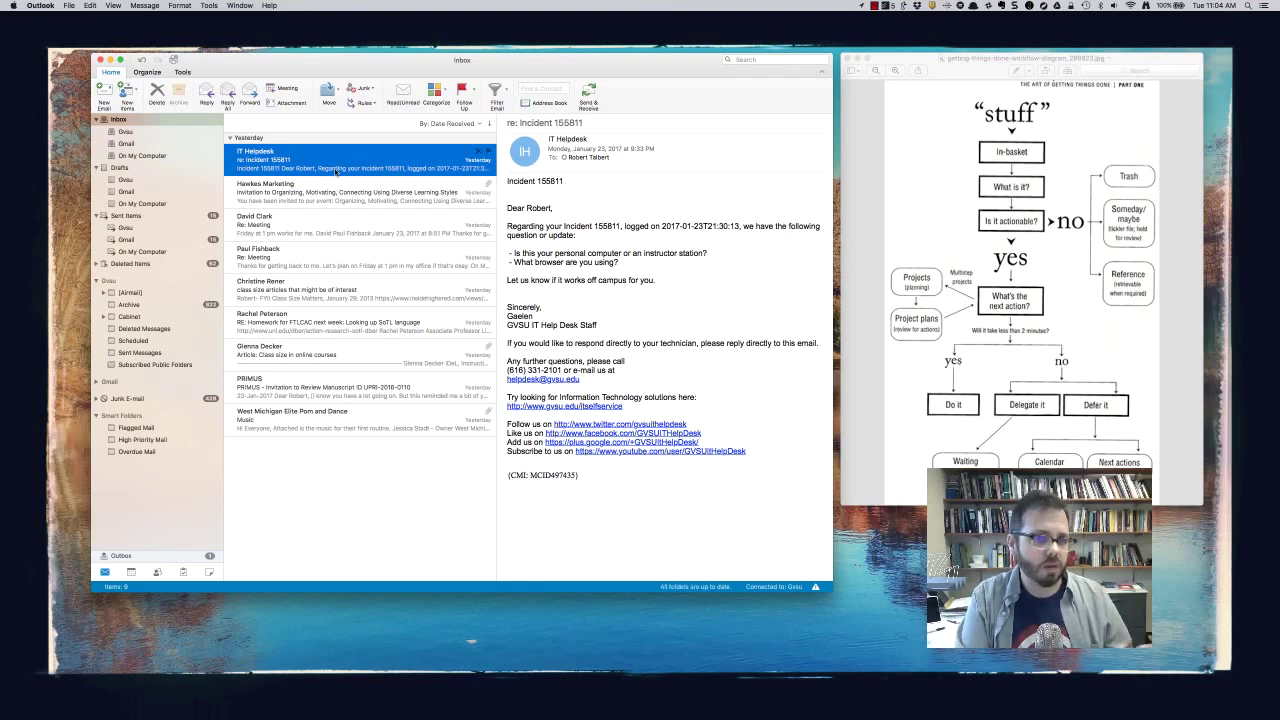
key("Delete")
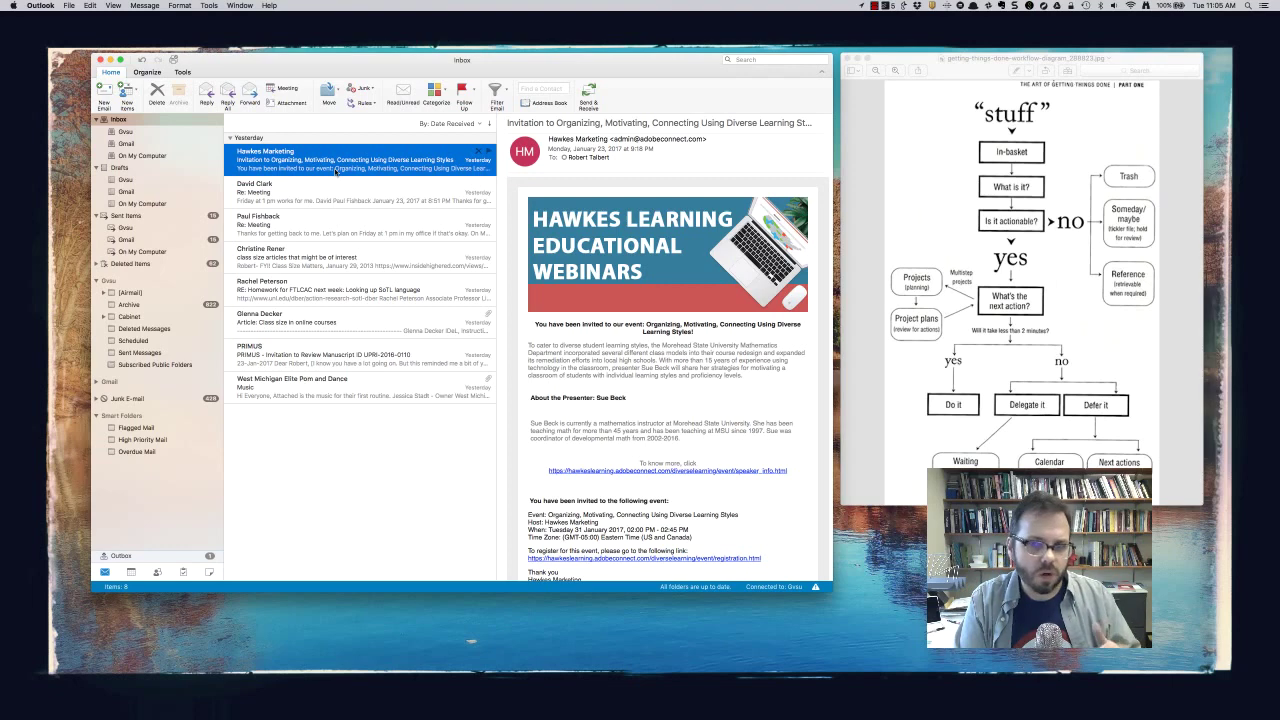
Delete the Hawkes Marketing webinar invitation and the Re: Meeting reply saying that Friday at 1 pm works.
key("Delete")
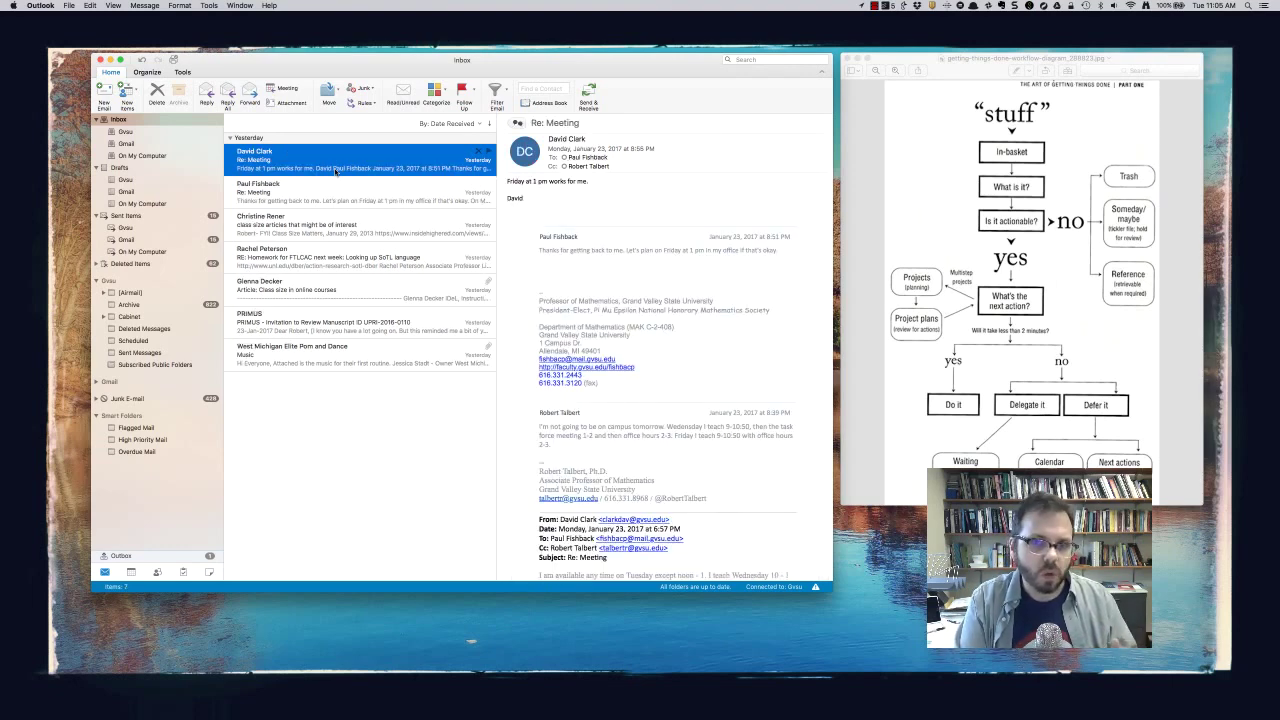
key("Delete")
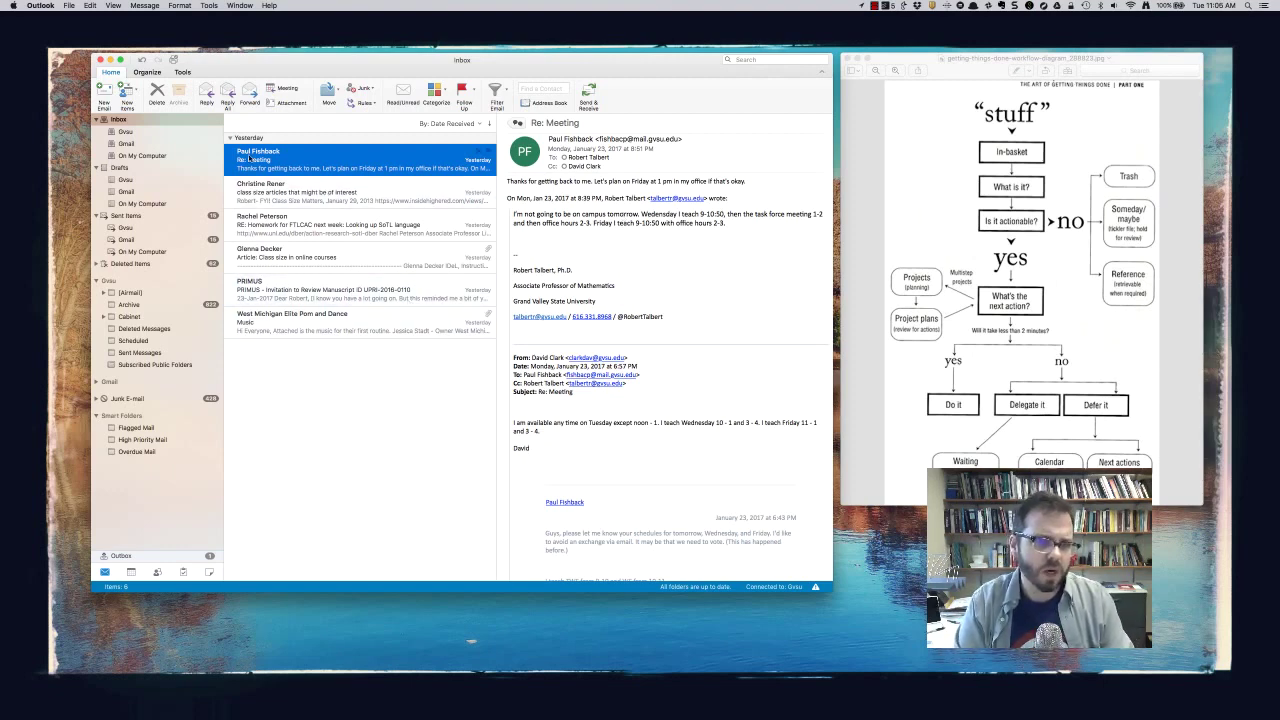
Forward the Re: Meeting email proposing Friday at 1 pm to the ToDoist contact with its subject kept, and delete the original.
left_click(251, 93)
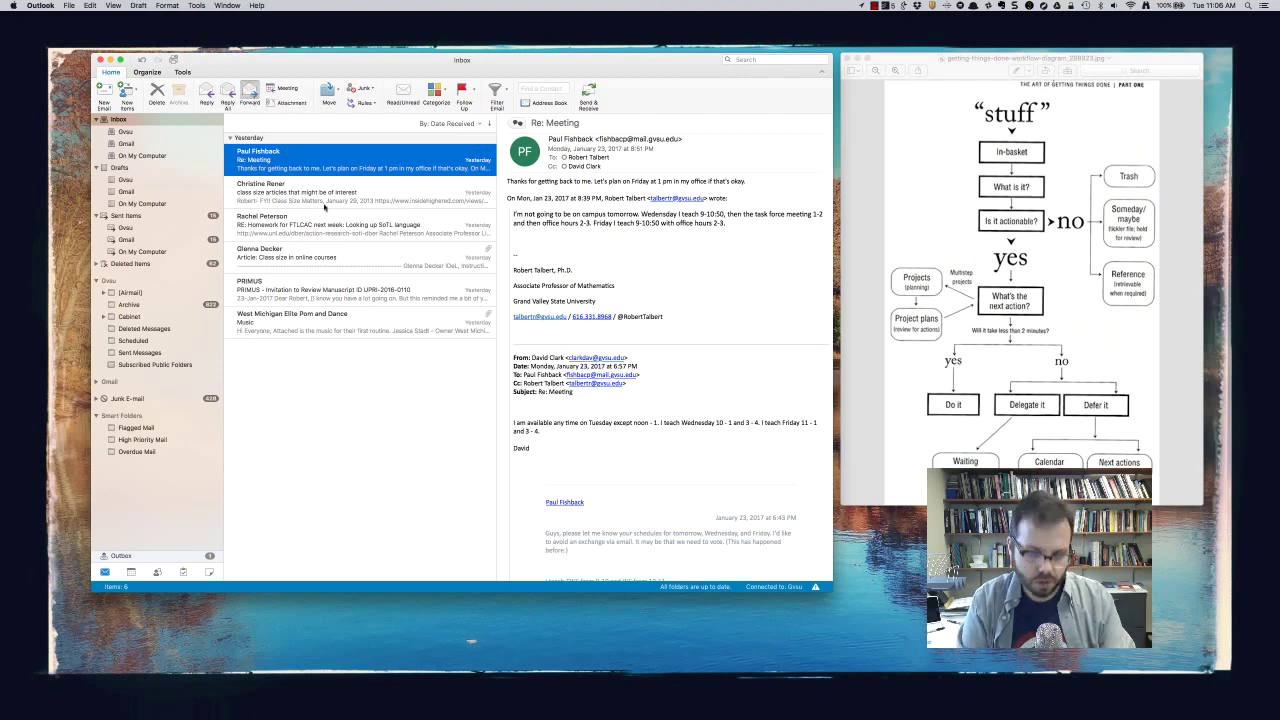
type("to")
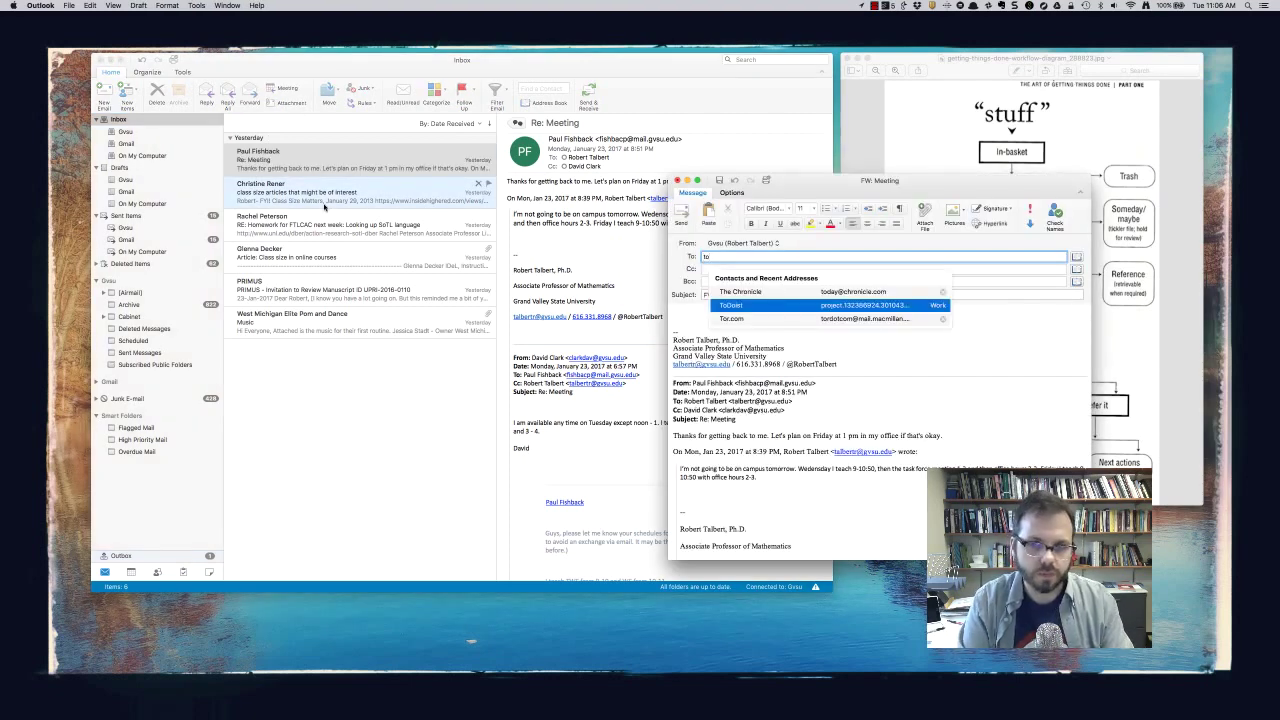
key("Return")
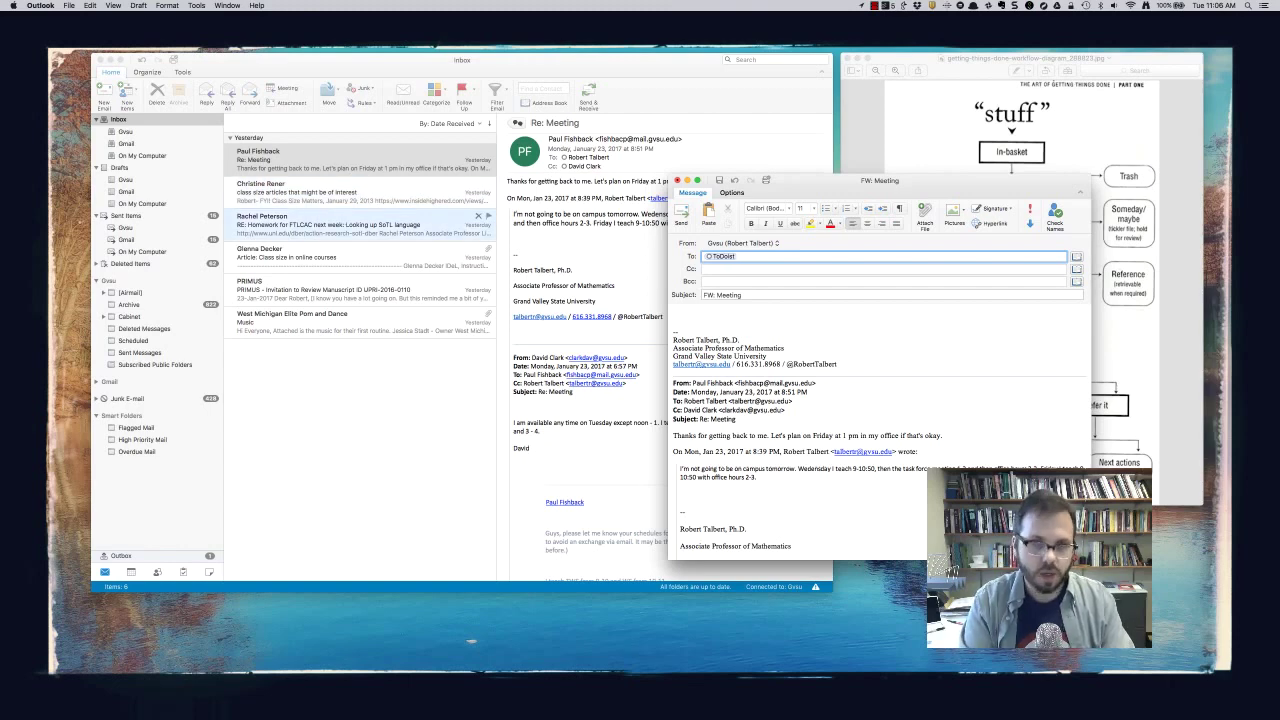
left_click(681, 212)
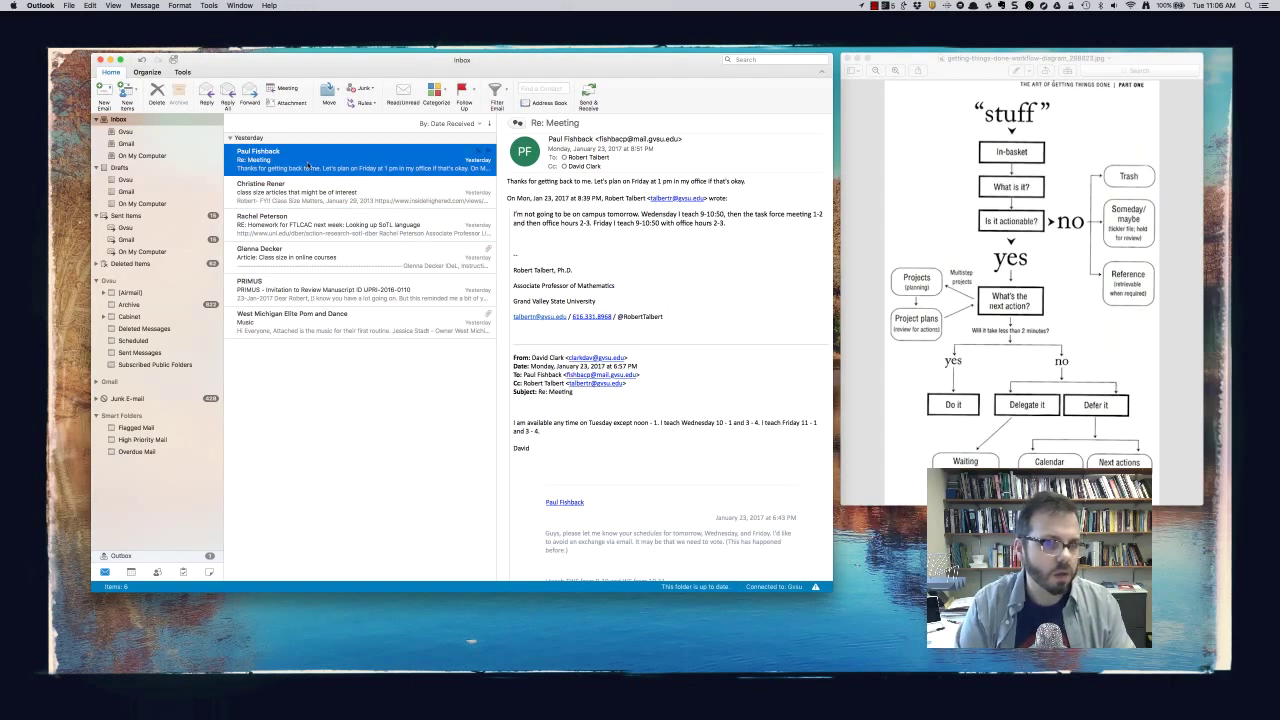
key("Delete")
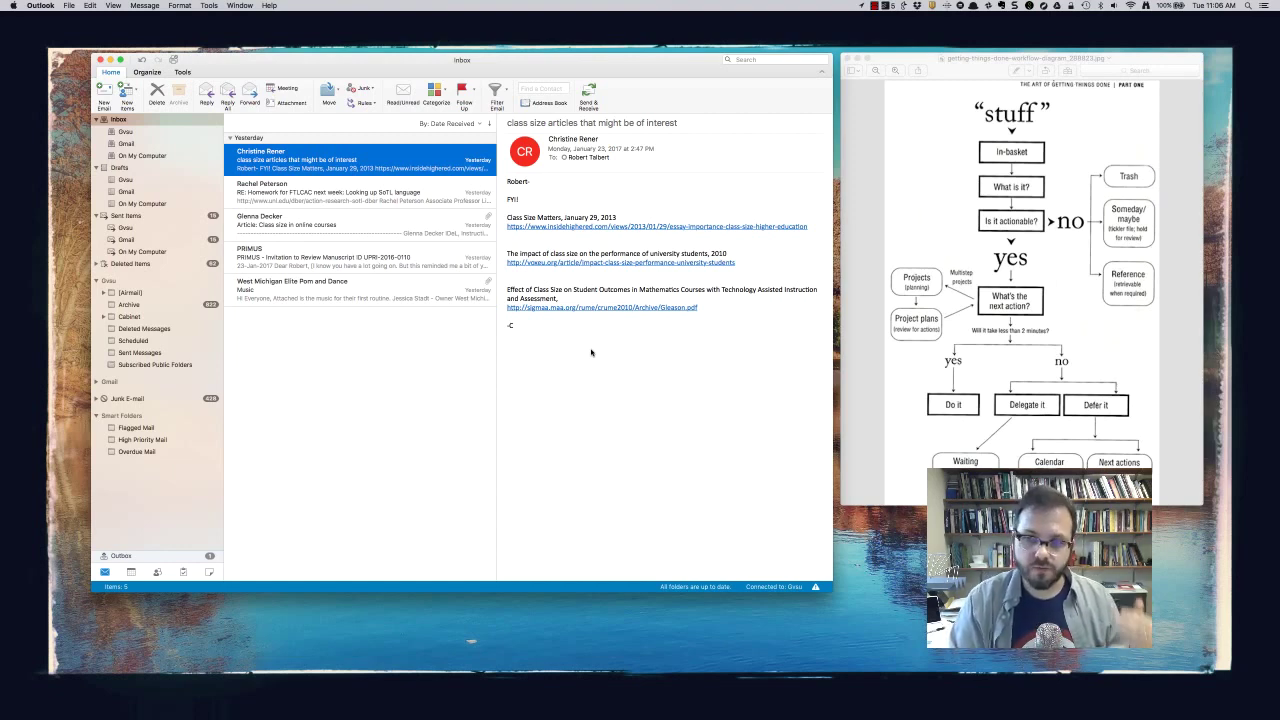
Forward the "class size articles that might be of interest" email to the ToDoist contact, and delete the original.
left_click(250, 97)
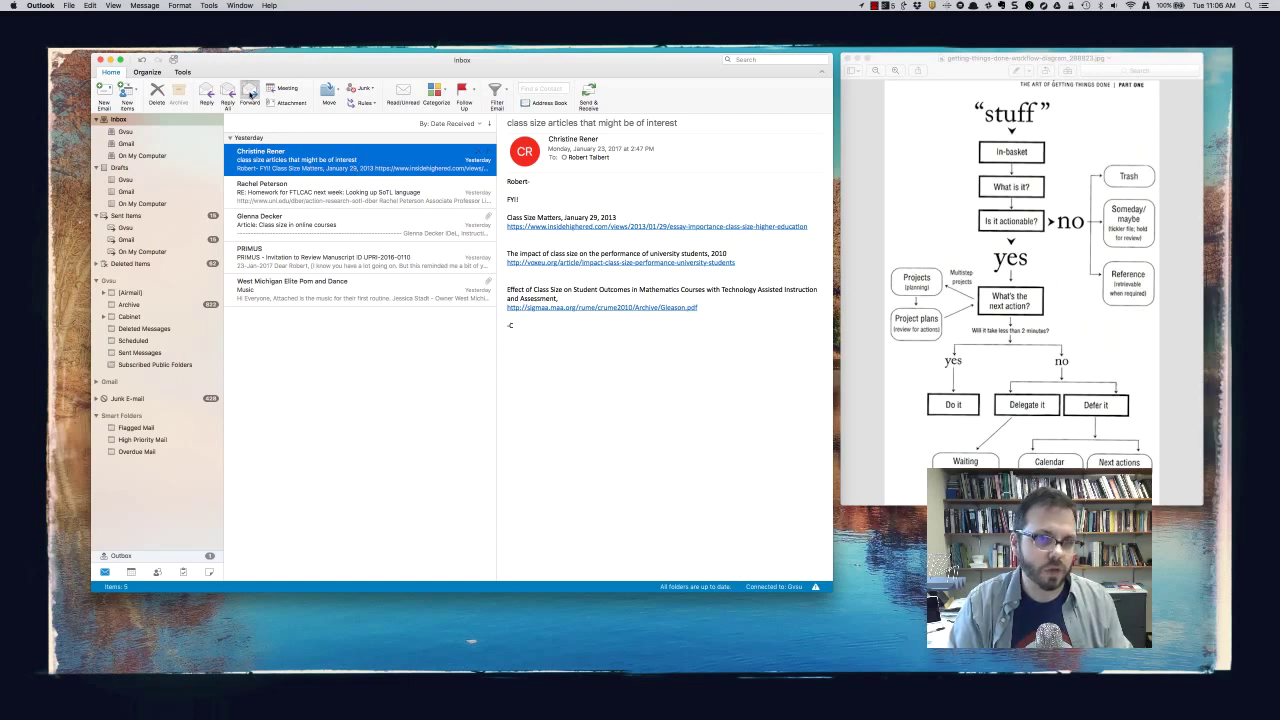
type("todo")
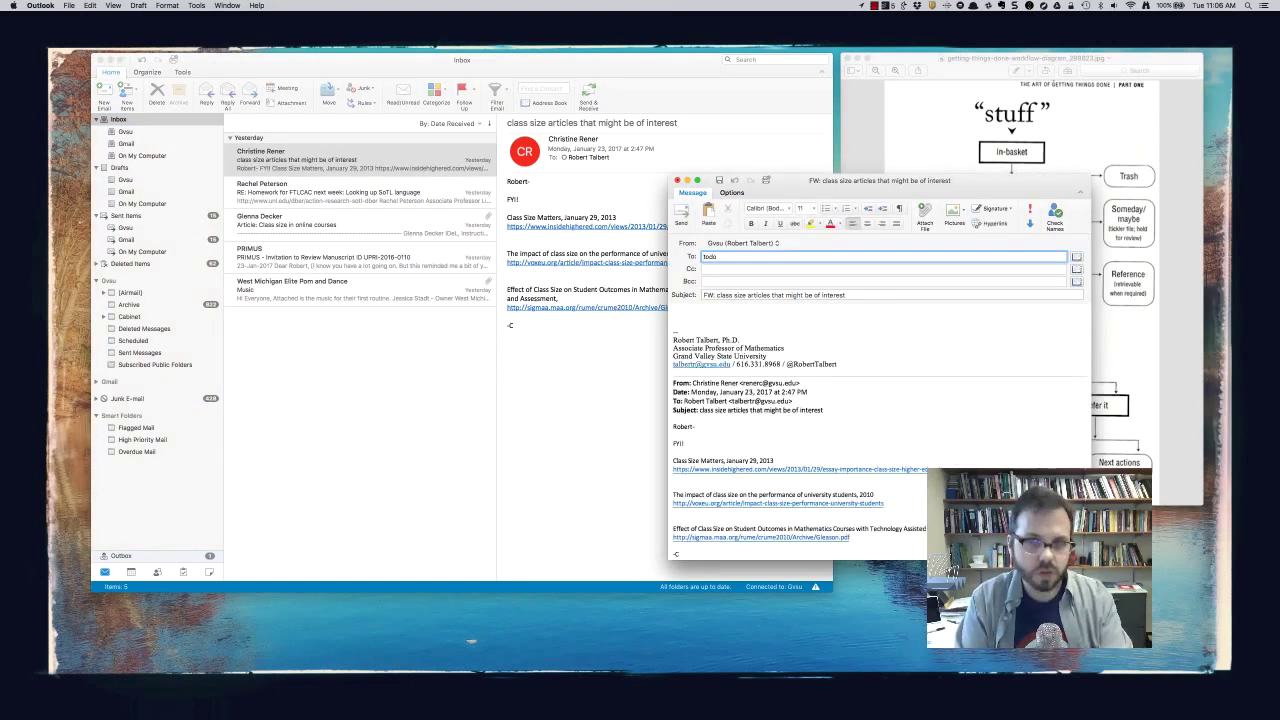
key("Return")
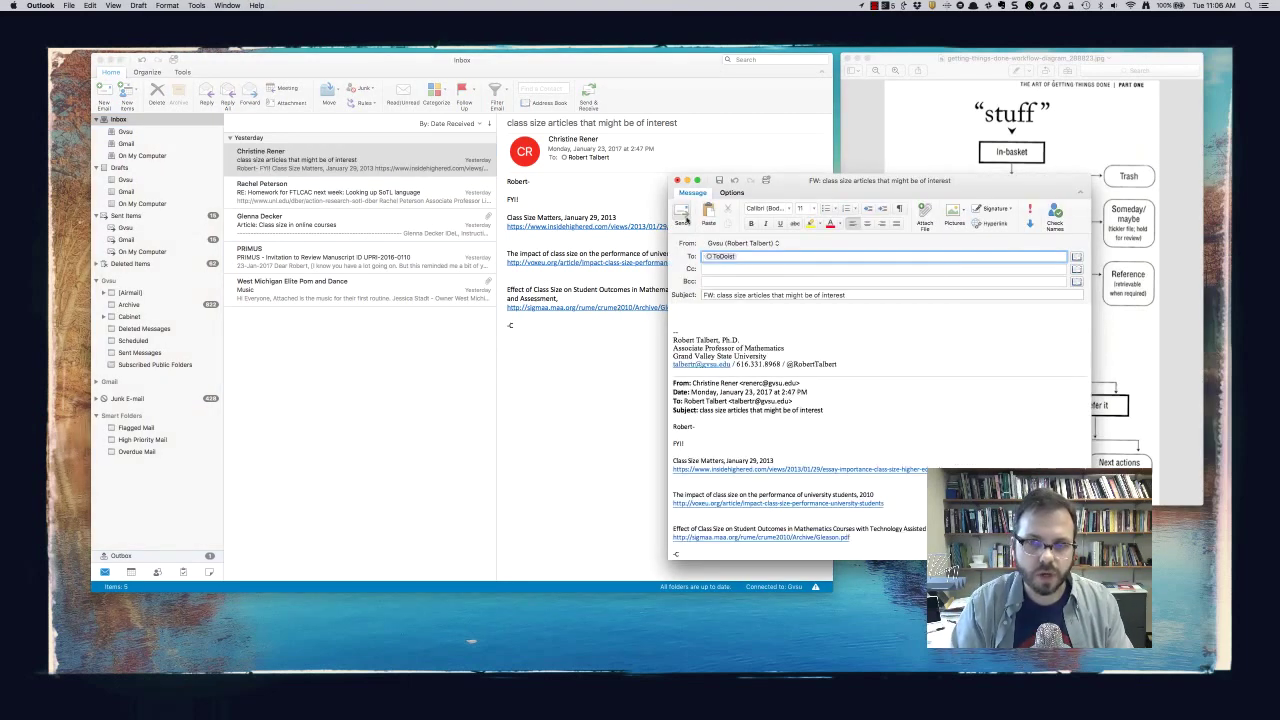
left_click(681, 212)
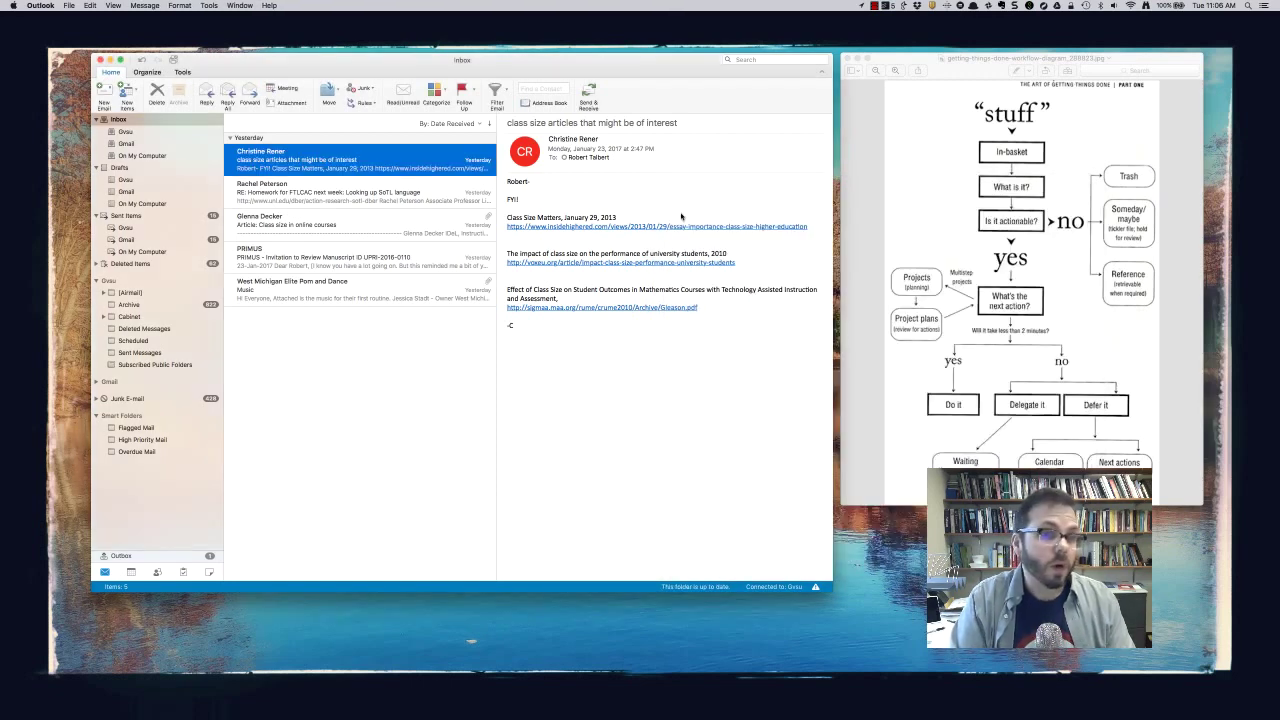
key("Delete")
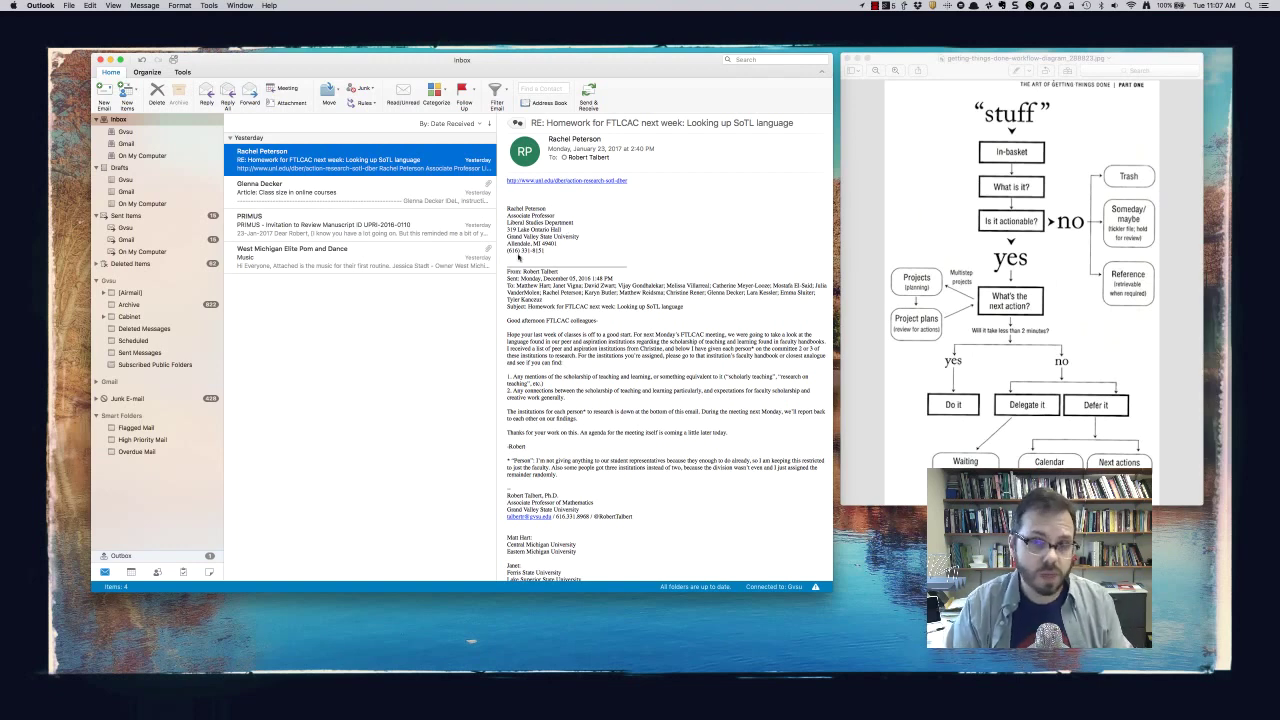
Forward the "Homework for FTLCAC next week: Looking up SoTL language" email to the ToDoist contact, and delete the original.
left_click(248, 92)
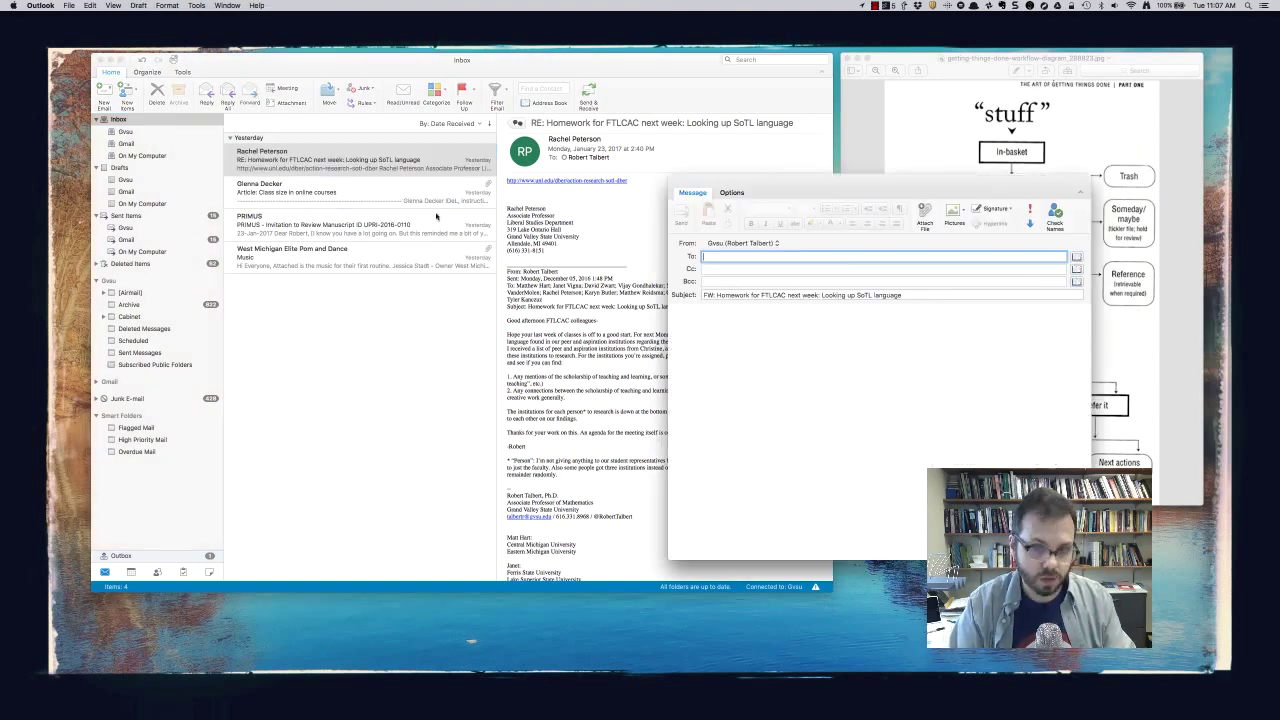
type("to")
key("Return")
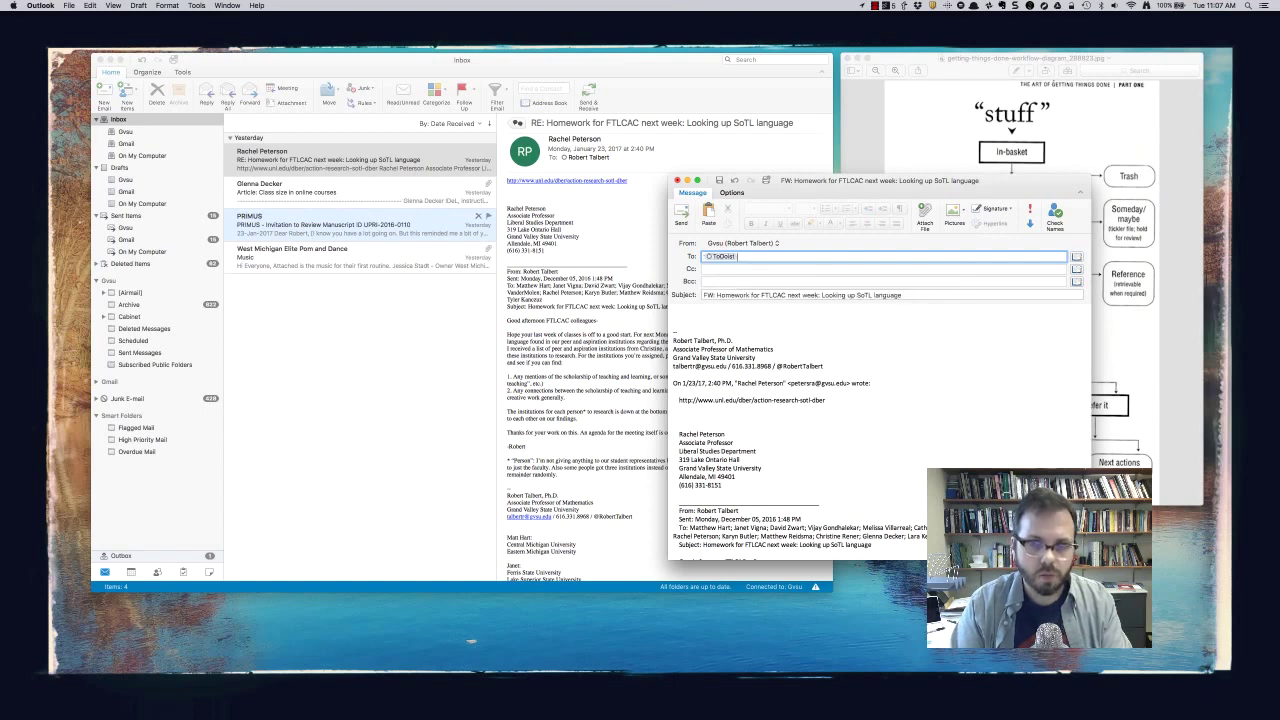
key("super+Return")
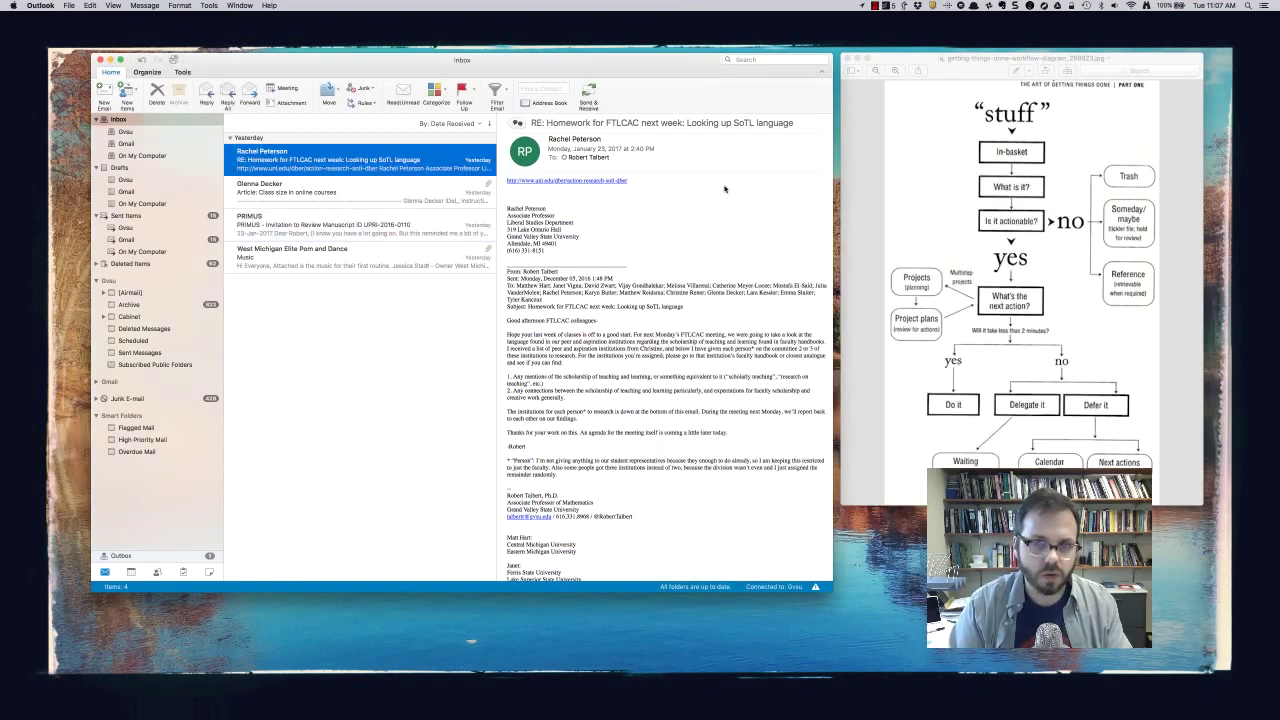
key("Delete")
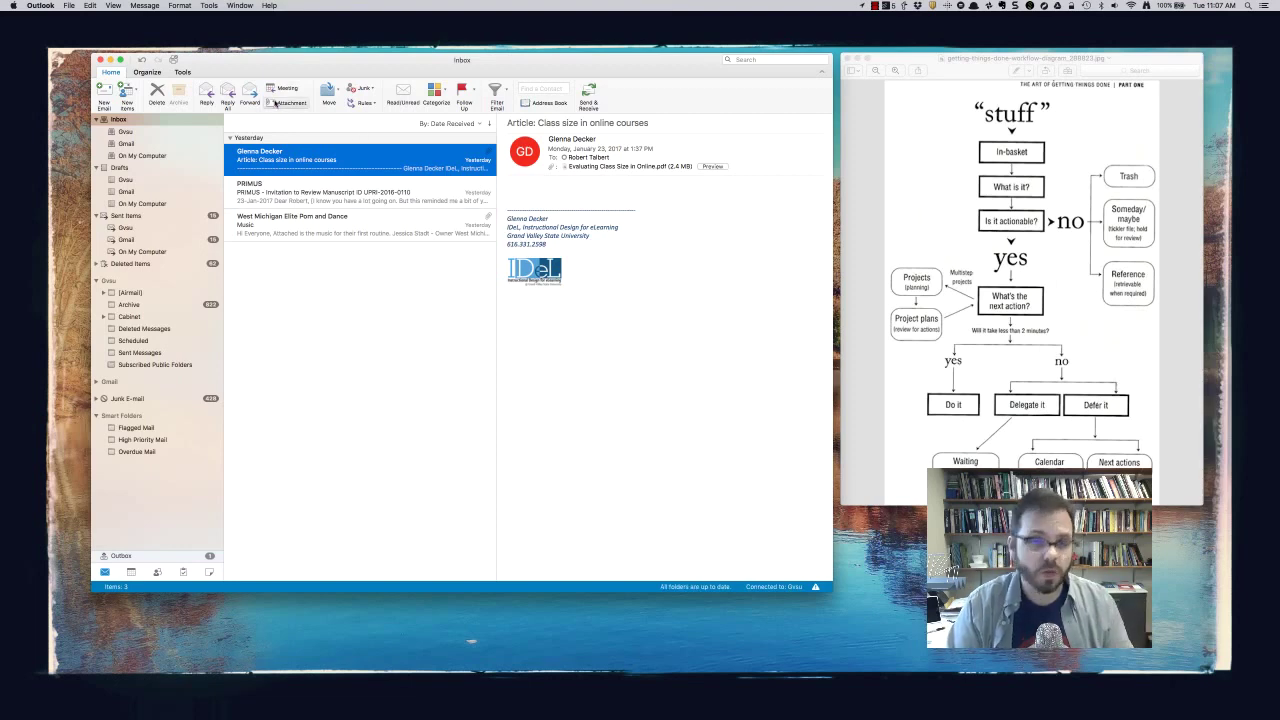
Forward the "Article: Class size in online courses" email with its PDF attachment to the ToDoist contact, and delete the original.
left_click(249, 92)
type("t")
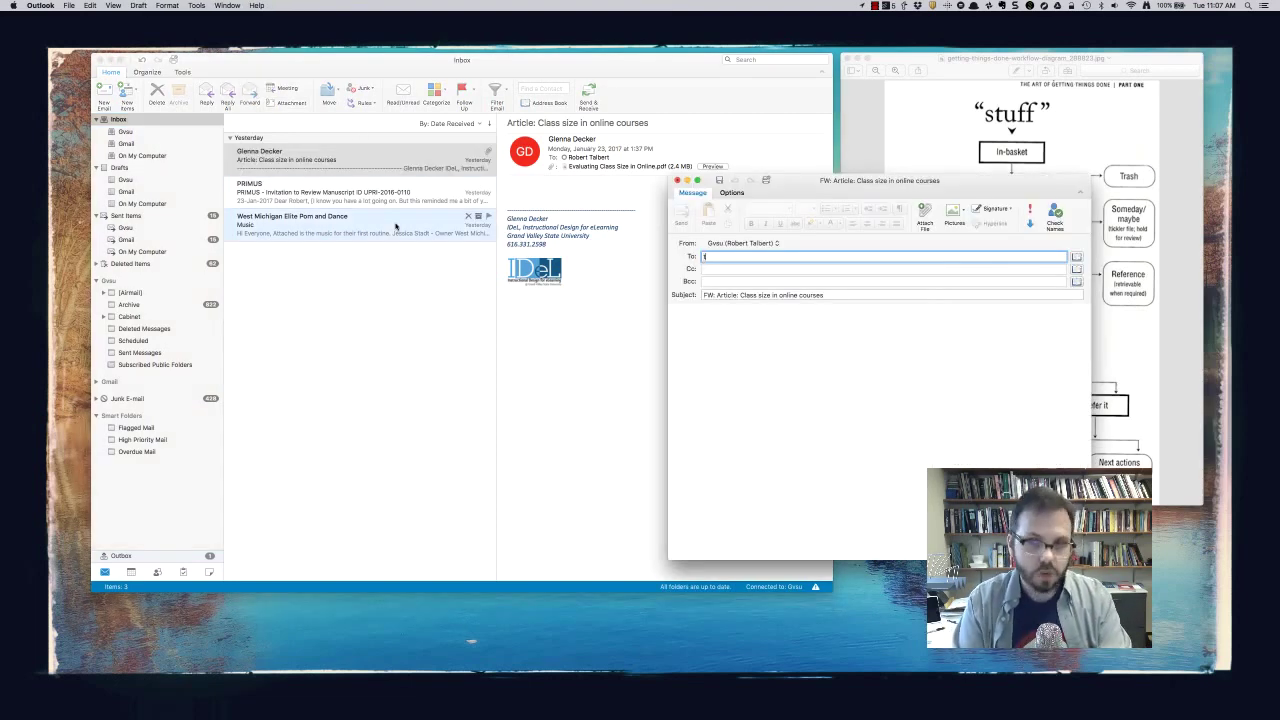
type("odo")
key("Return")
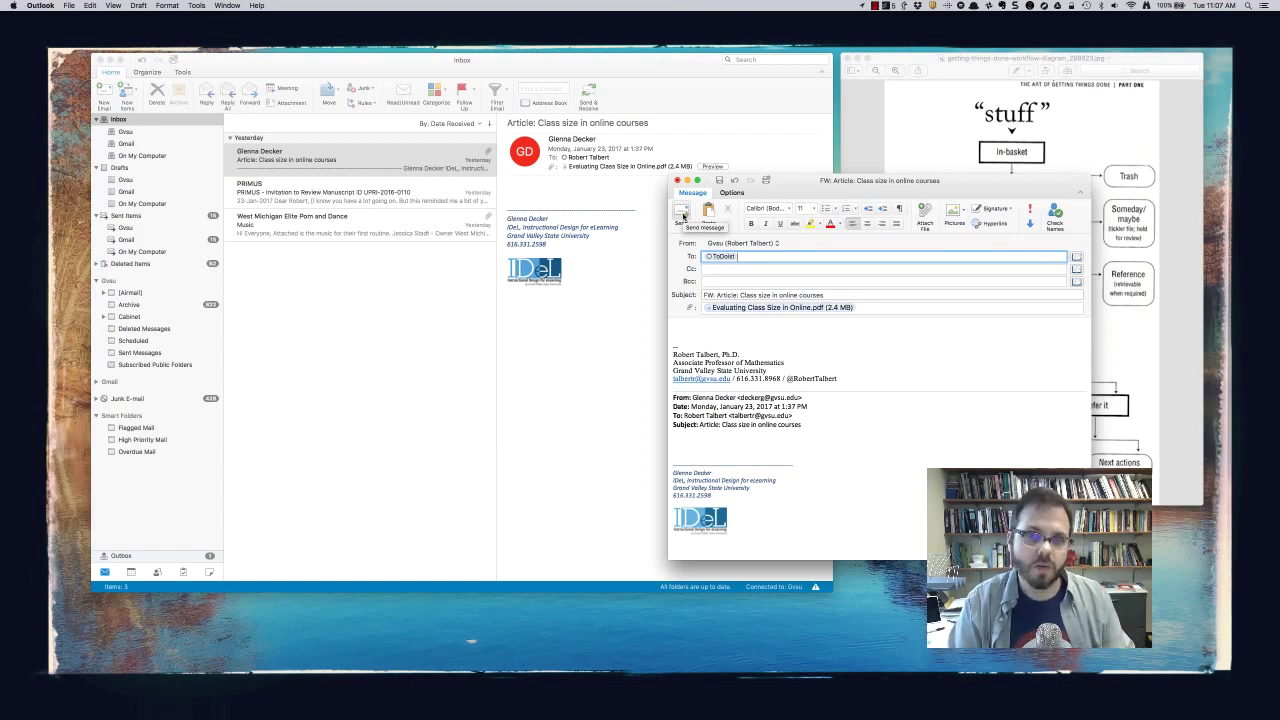
left_click(683, 216)
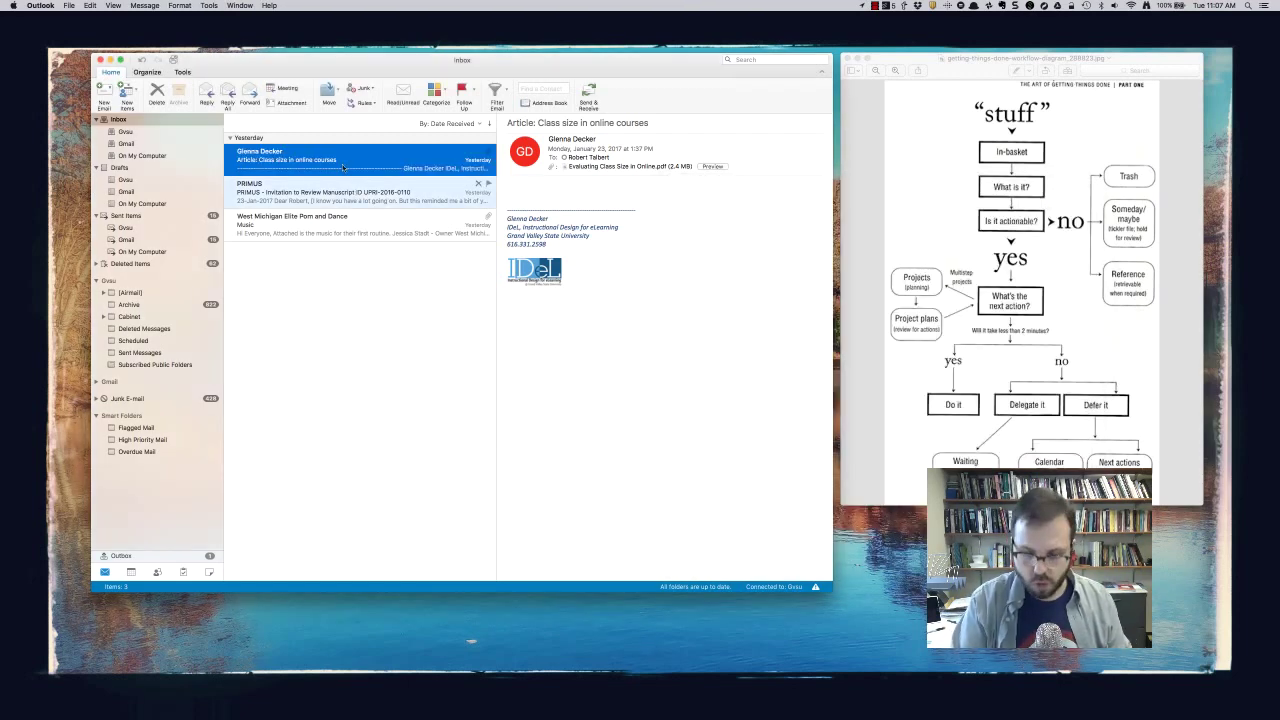
key("Delete")
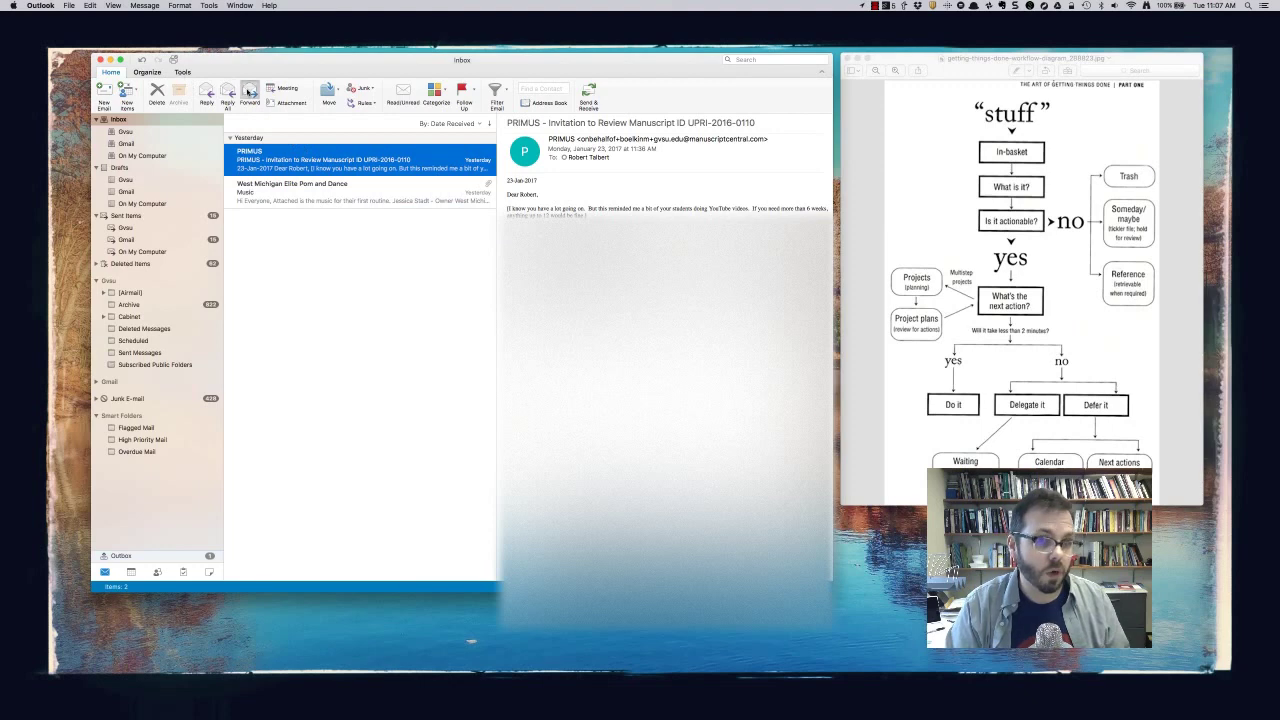
Forward the PRIMUS manuscript review invitation to the ToDoist contact with its subject kept, and delete the original.
left_click(249, 92)
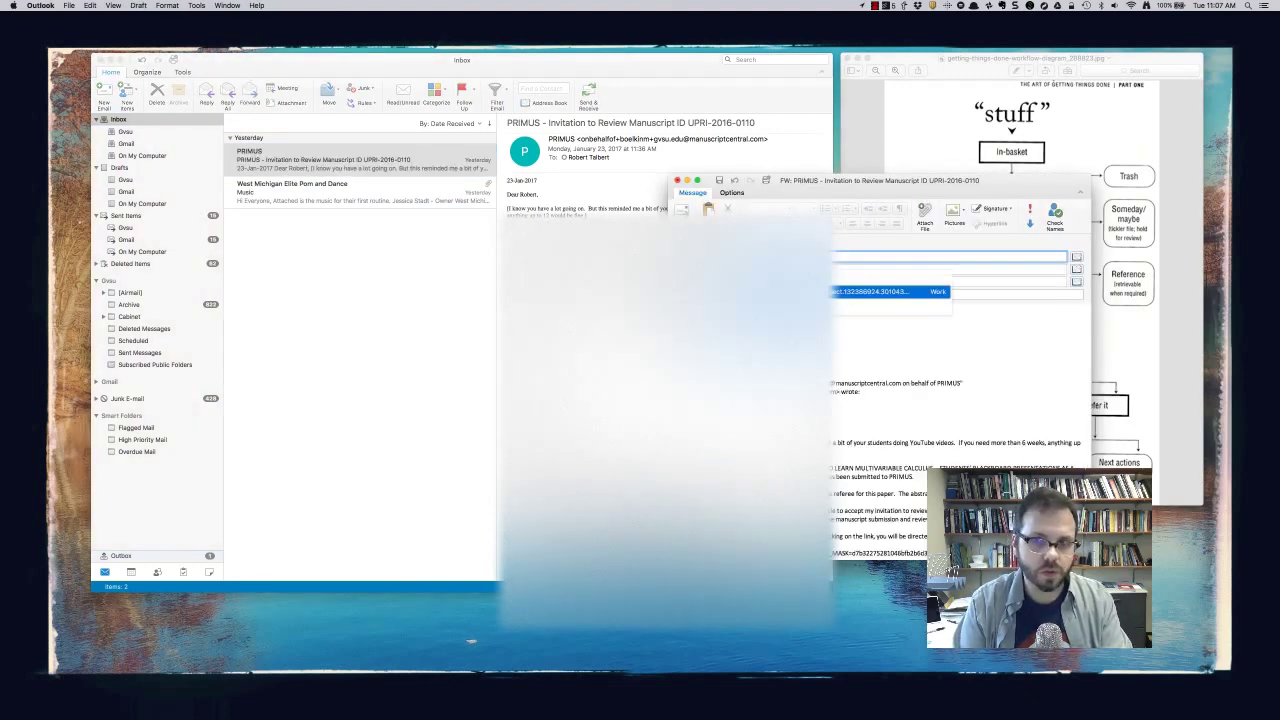
left_click(681, 210)
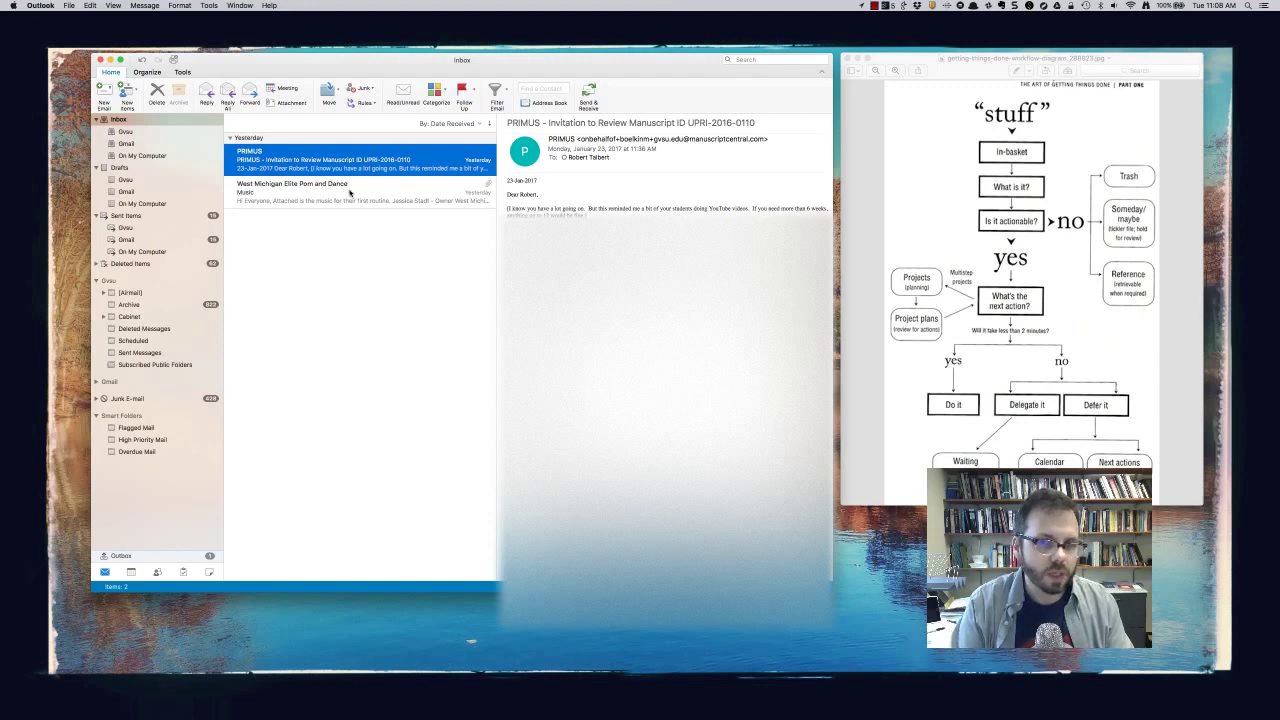
key("Delete")
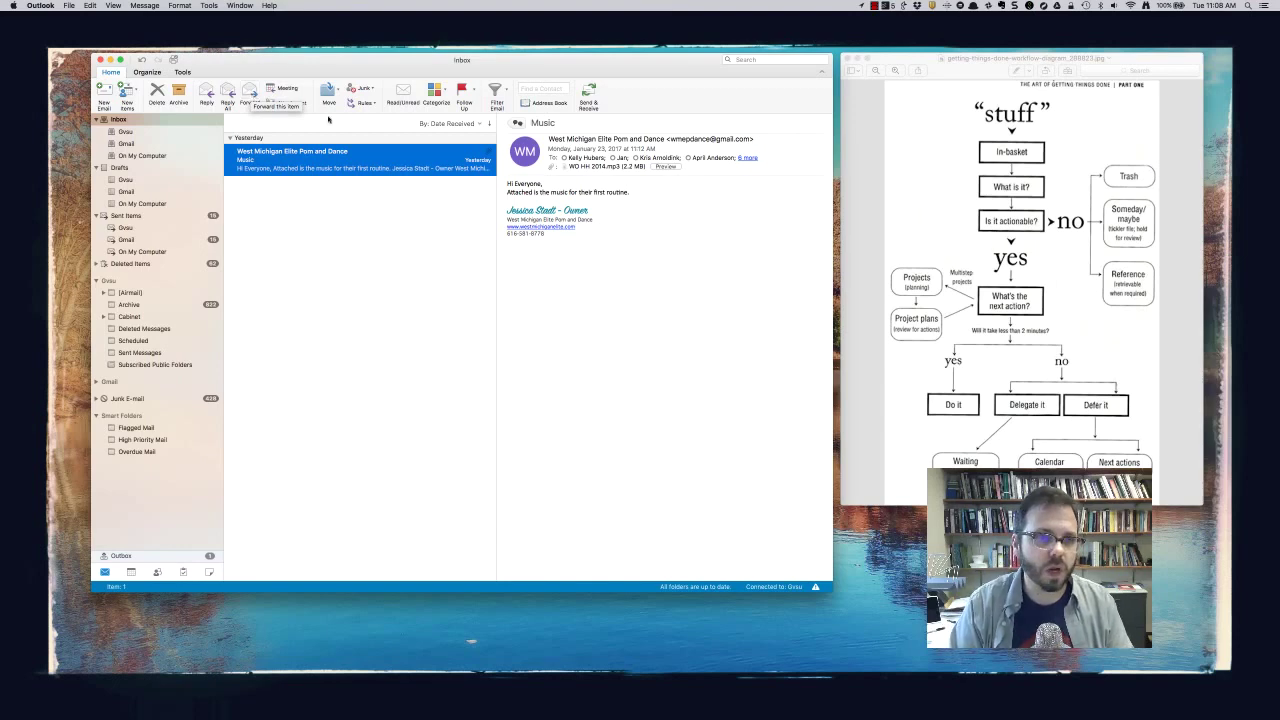
Forward the "Music" email with its MP3 attachment to the Evernote contact, and delete the original.
left_click(249, 94)
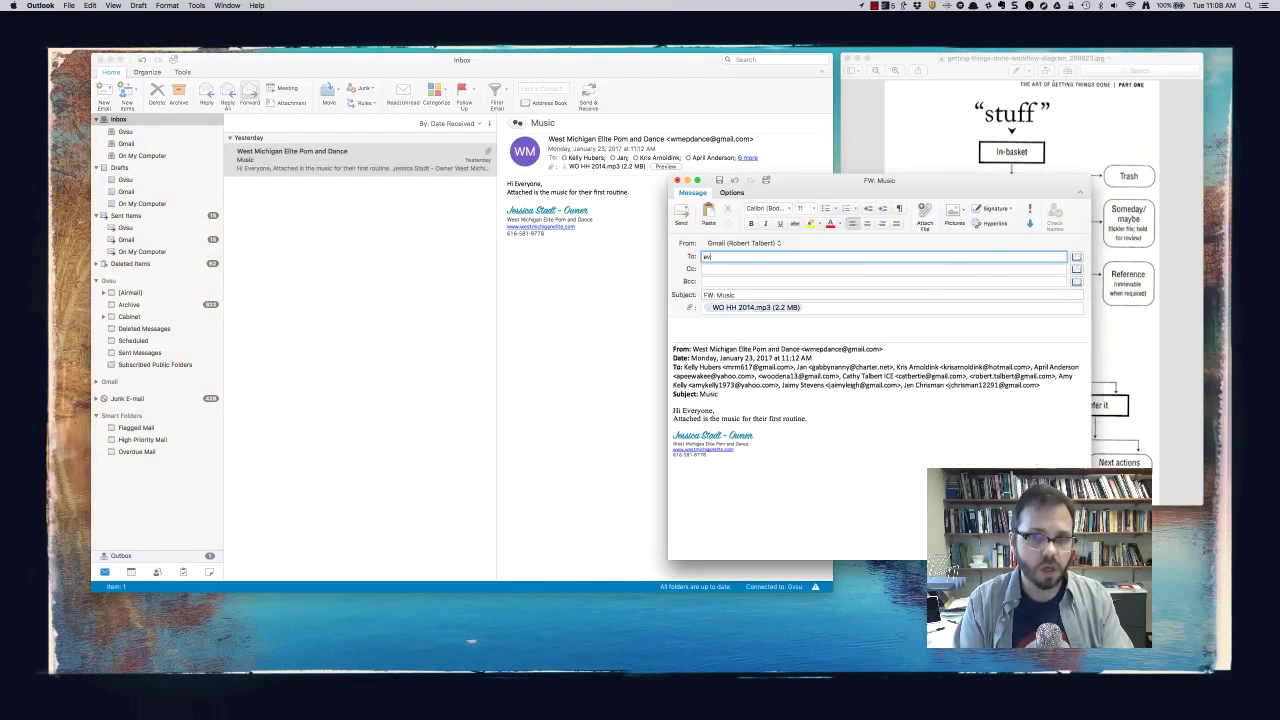
type("evernote")
key("Return")
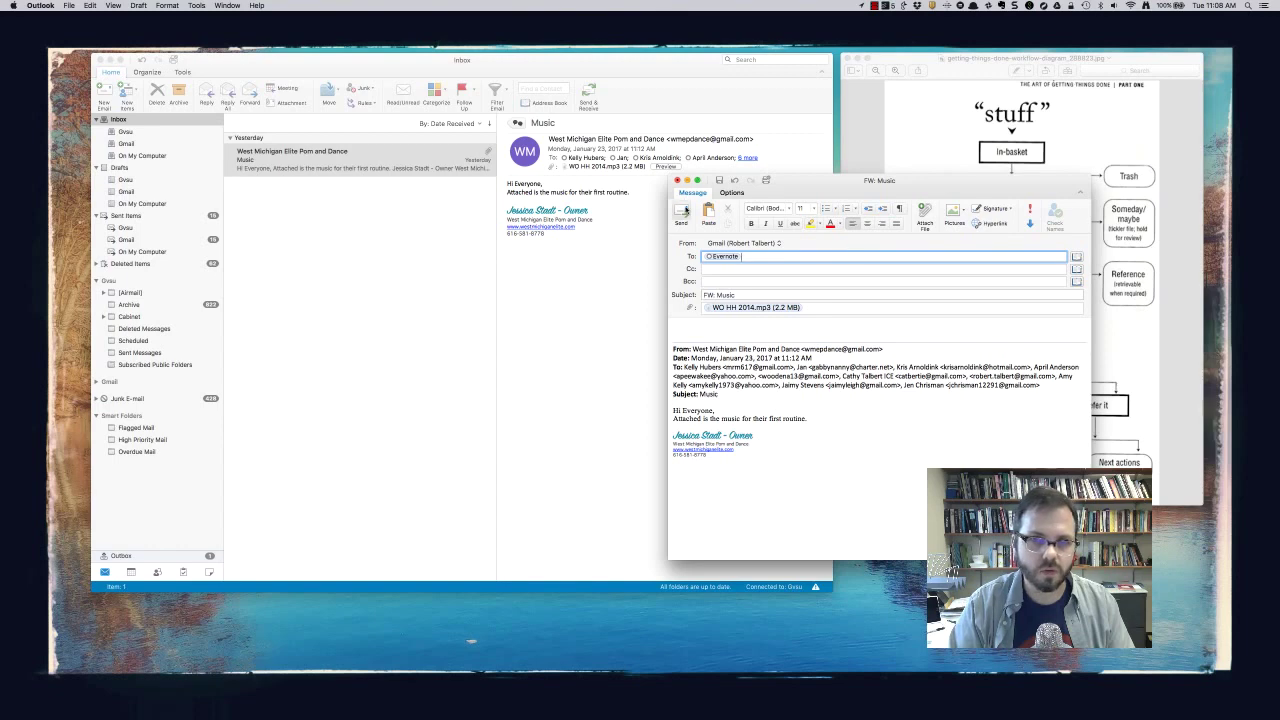
left_click(681, 216)
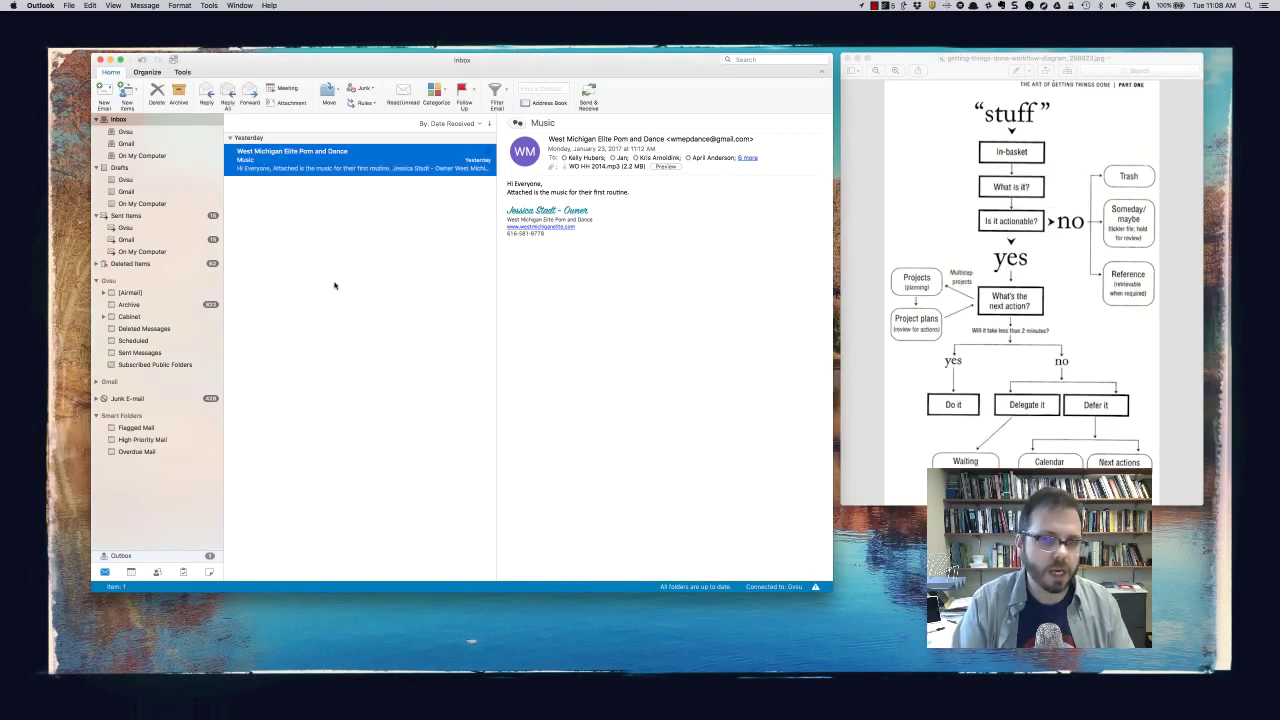
key("Delete")
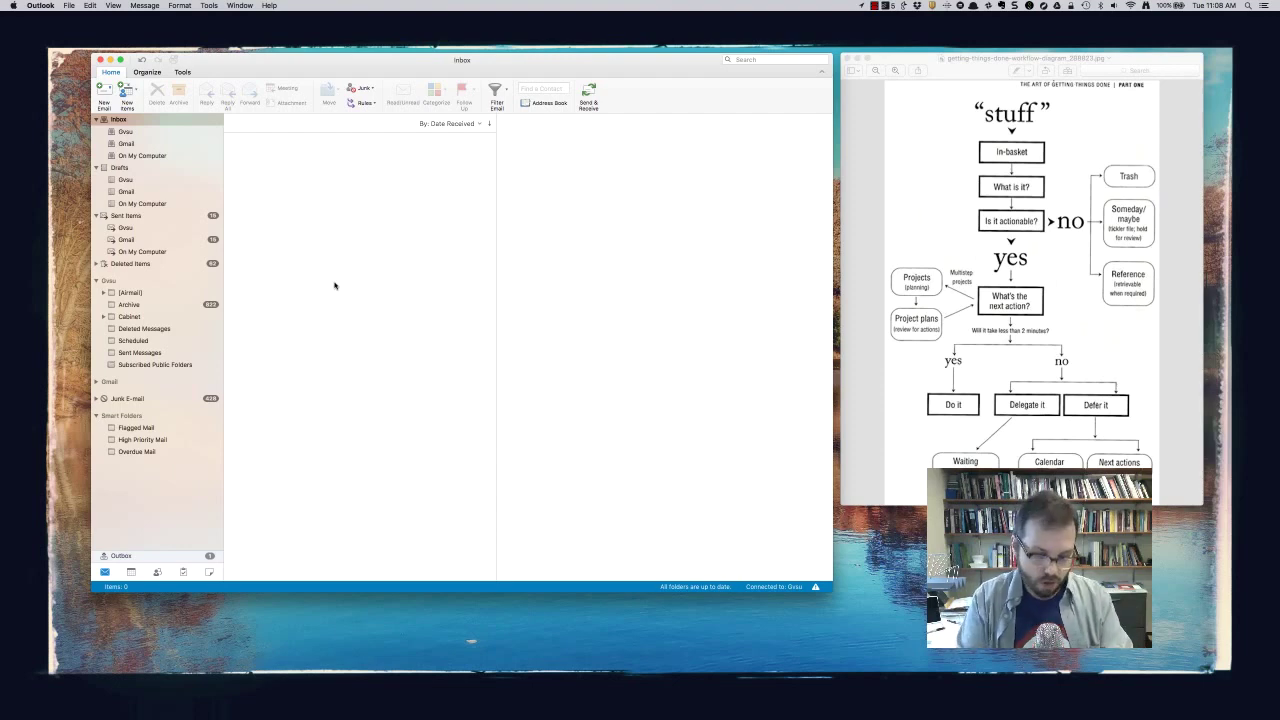
Switch to Todoist to review the forwarded emails in its Inbox, and return to the Outlook inbox.
key("super+Tab")
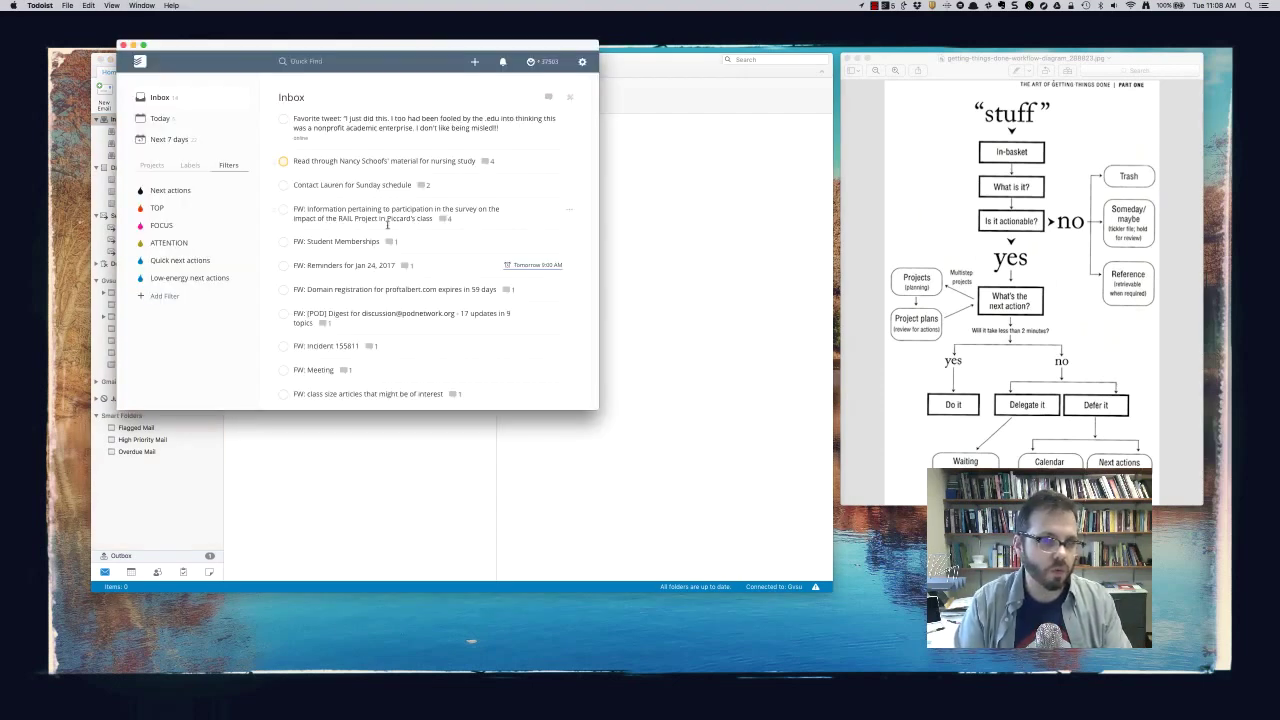
scroll(387, 227, "down", 4)
scroll(387, 227, "up", 4)
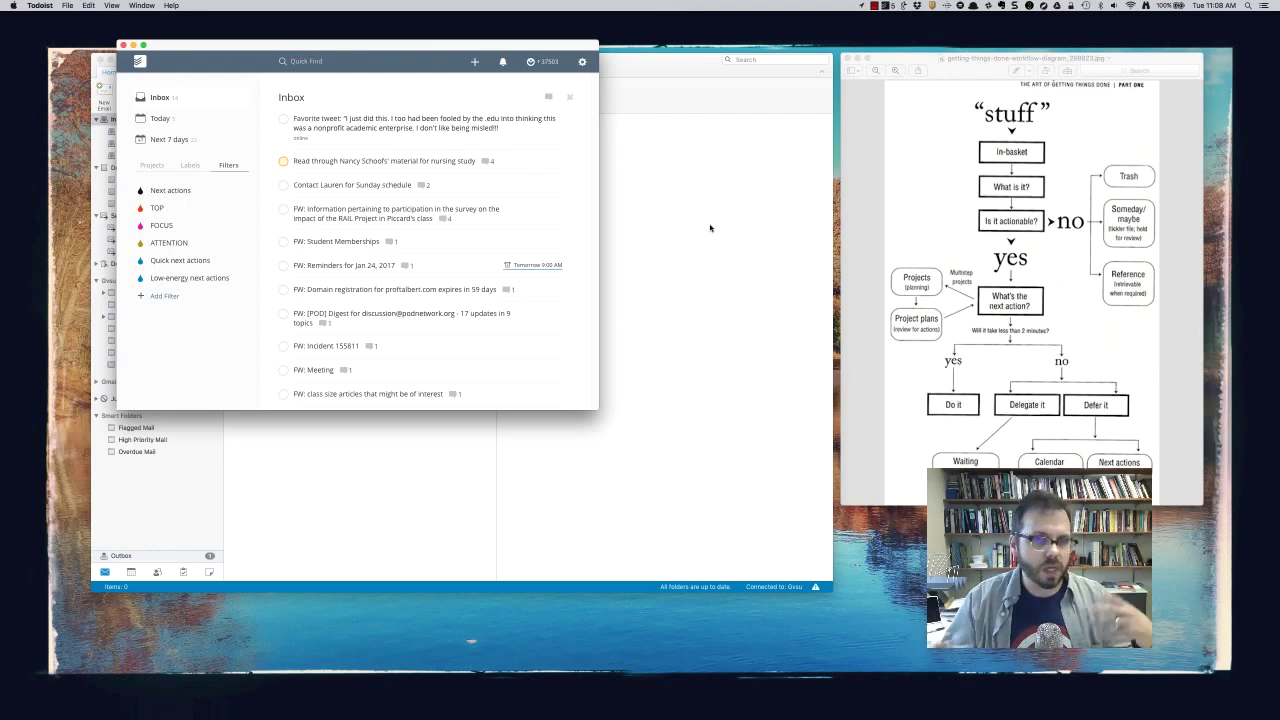
left_click(710, 228)
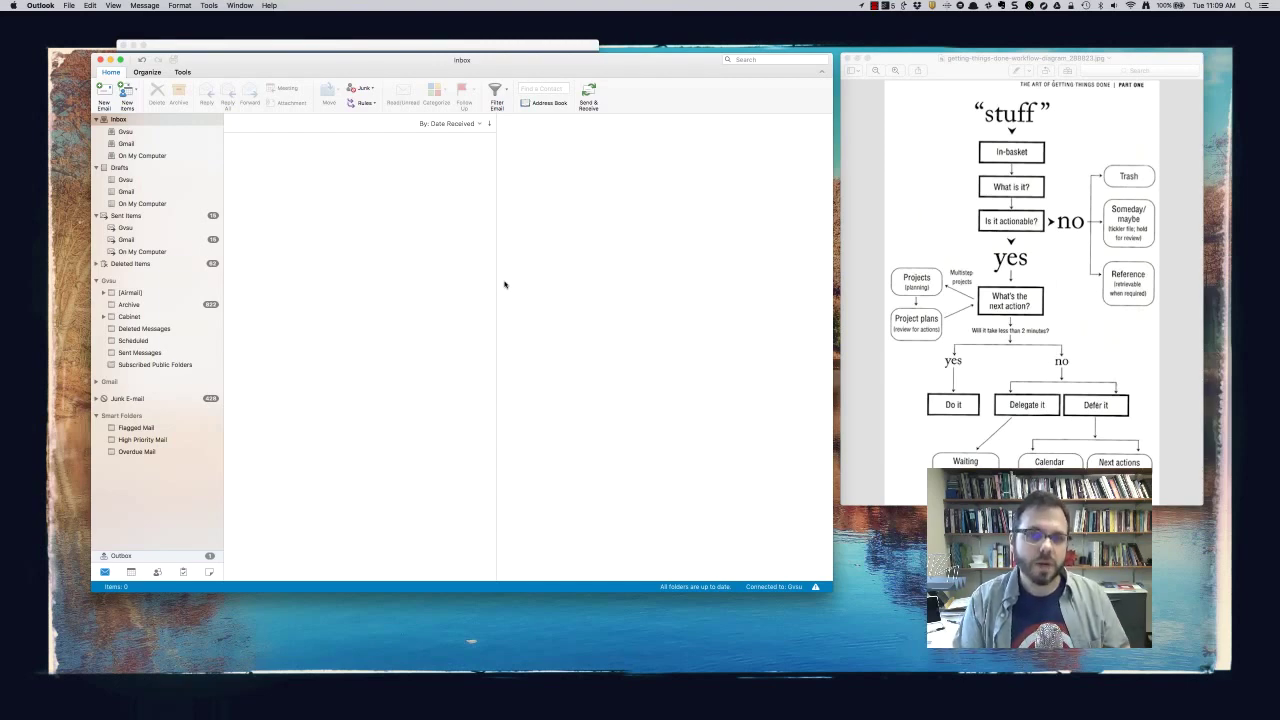
left_click(875, 5)
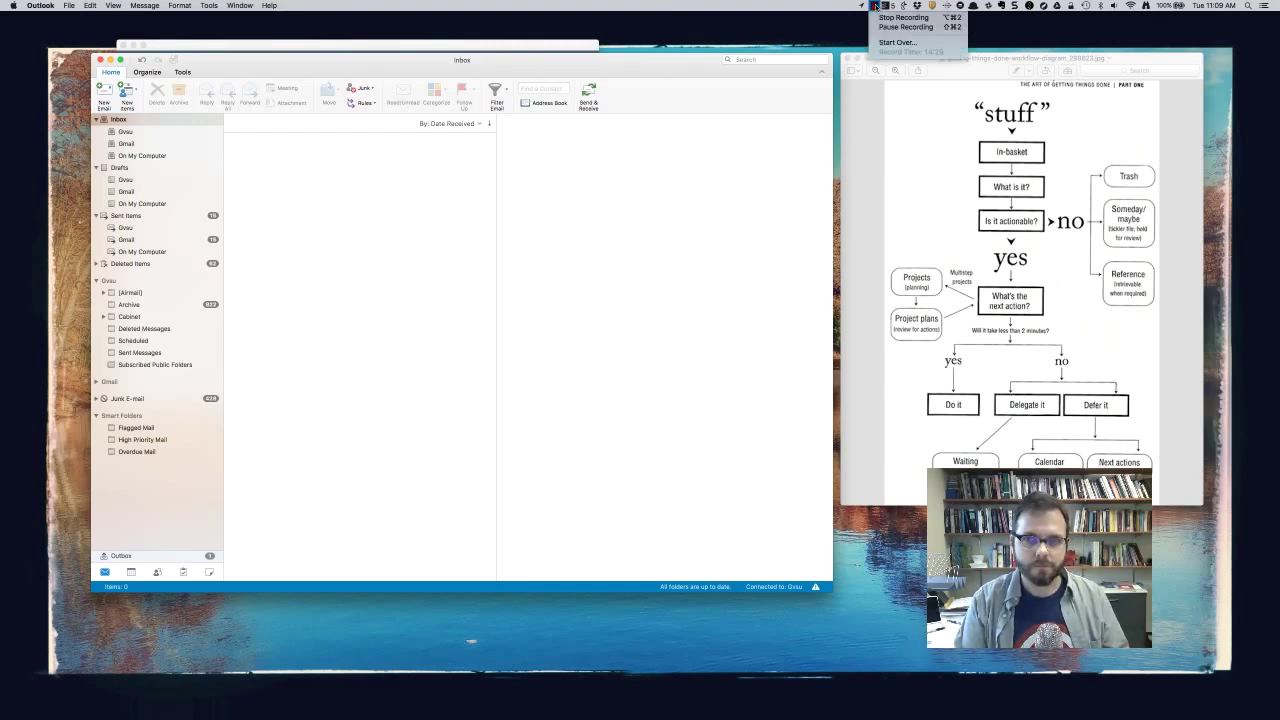